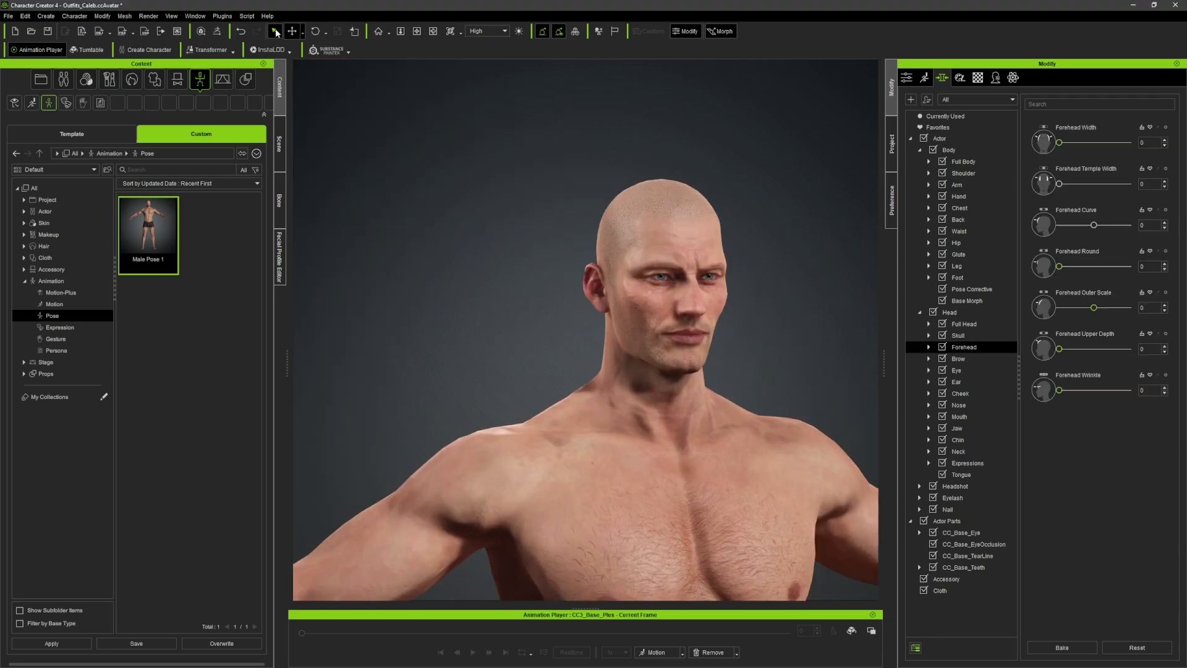
# Send the male character to ZBrush with GoZ using the Create template and the A-Pose, and view it there
pyautogui.click(217, 32)
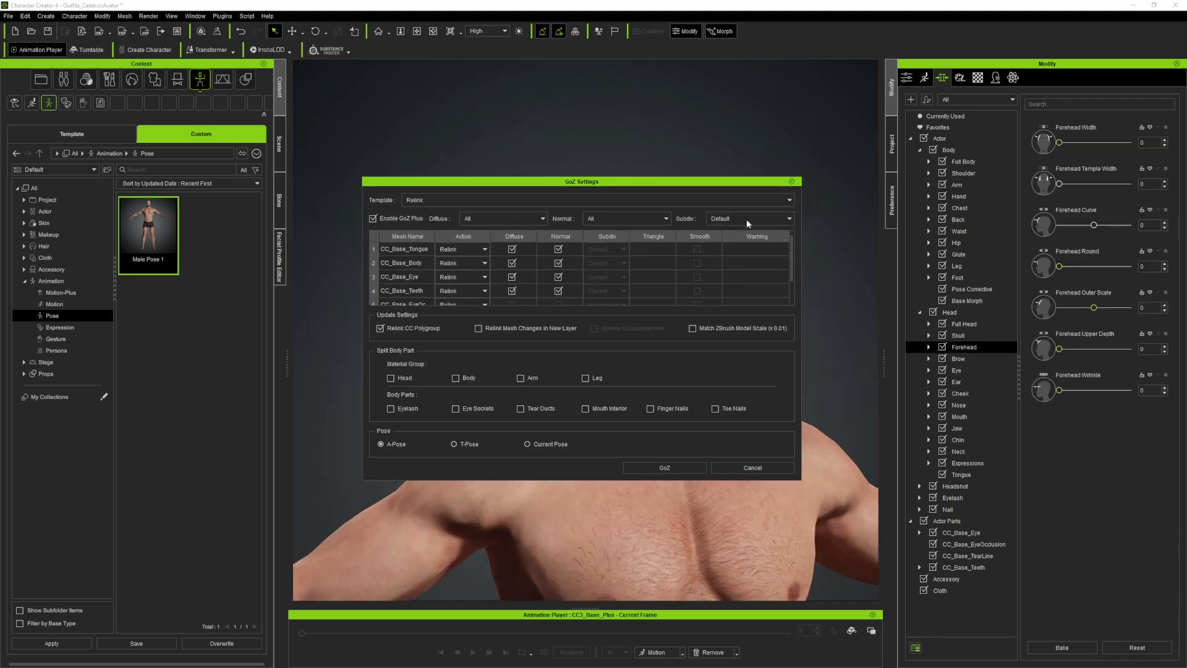
pyautogui.click(747, 221)
pyautogui.click(701, 257)
pyautogui.click(417, 202)
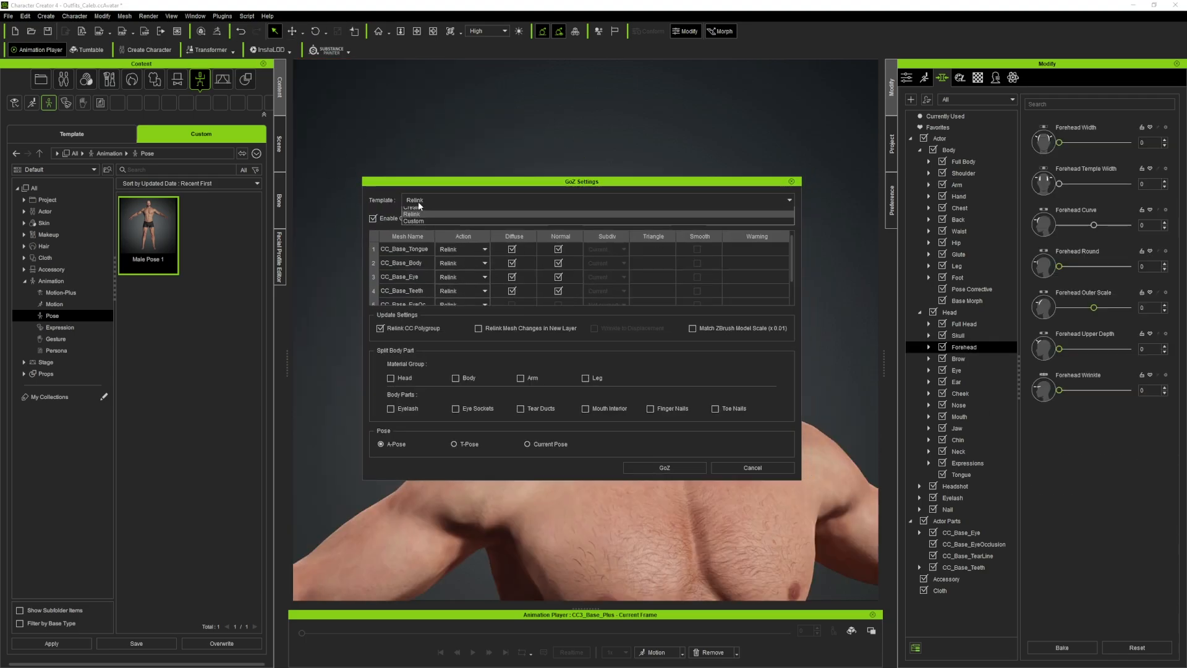
pyautogui.click(418, 211)
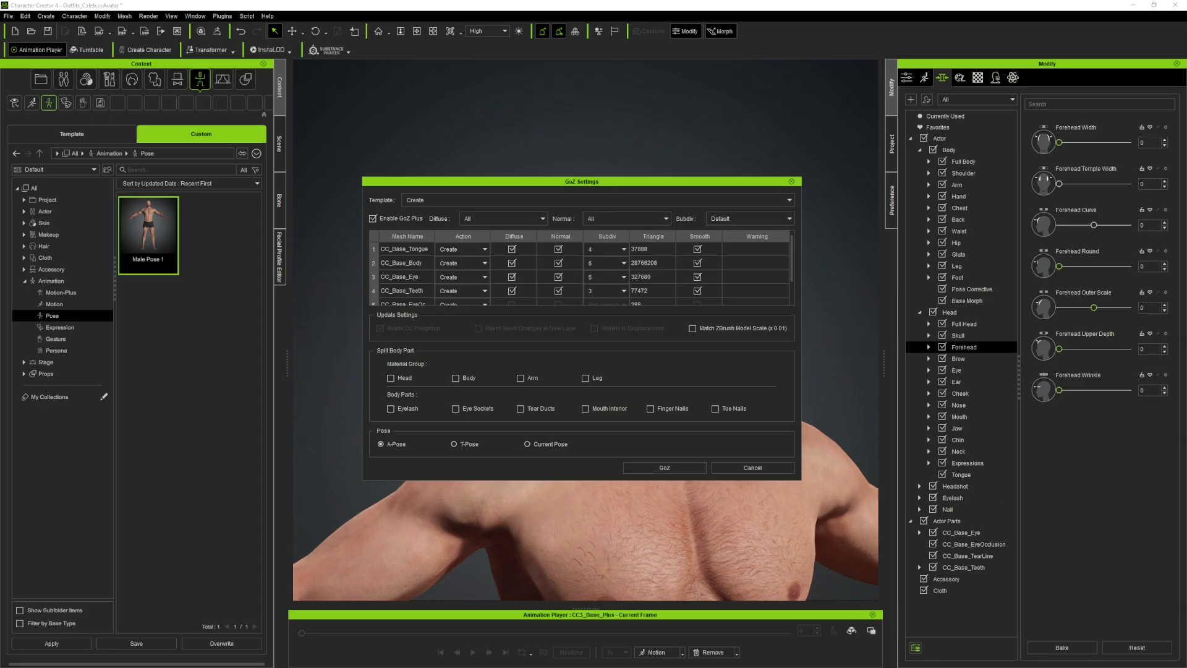
pyautogui.click(665, 468)
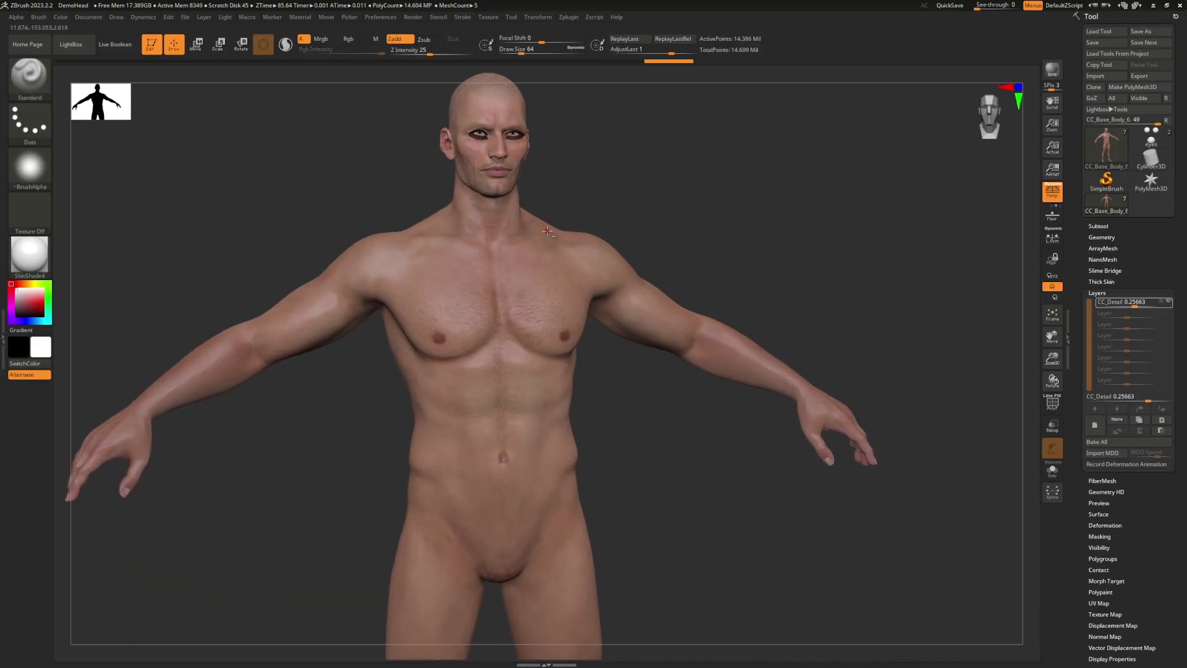
pyautogui.moveTo(547, 231)
pyautogui.keyDown('shift'); pyautogui.mouseDown(button='right')
pyautogui.moveTo(525, 249)
pyautogui.moveTo(539, 248)
pyautogui.mouseUp(button='right'); pyautogui.keyUp('shift')
pyautogui.keyDown('ctrl'); pyautogui.moveTo(539, 248); pyautogui.dragTo(523, 268, button='right'); pyautogui.keyUp('ctrl')
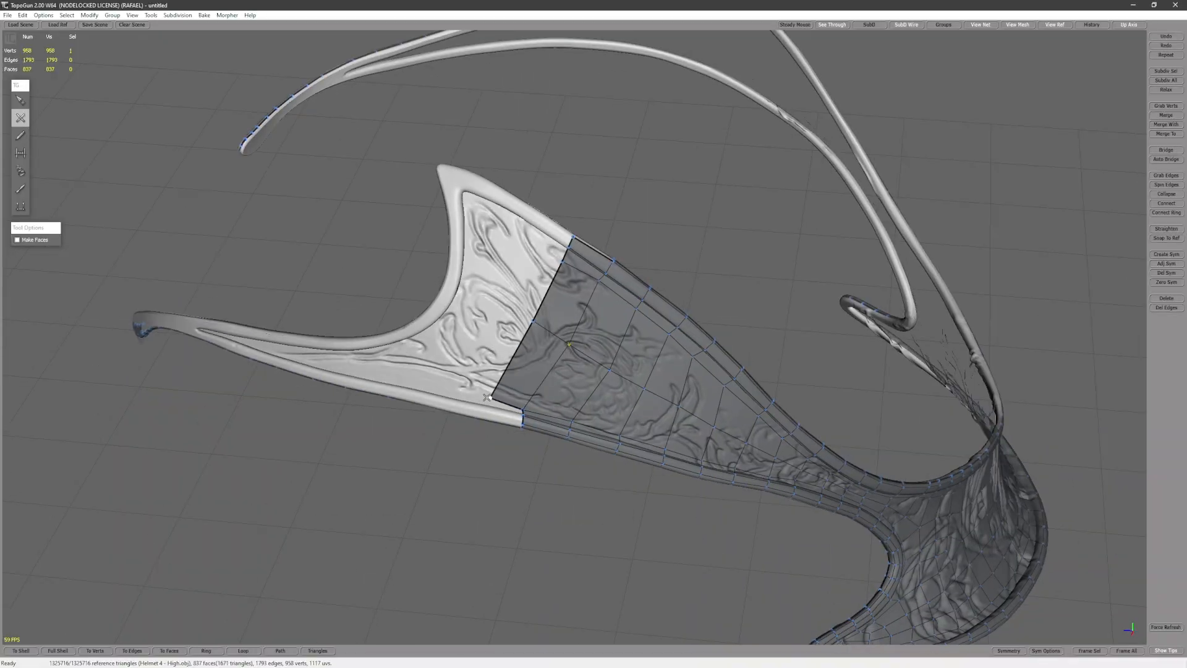
# Switch to TopoGun and examine the retopology mesh along the ornamented helmet piece
pyautogui.scroll(5, 531, 473)
pyautogui.click(391, 465)
pyautogui.keyDown('alt'); pyautogui.moveTo(391, 465); pyautogui.dragTo(464, 400); pyautogui.keyUp('alt')
pyautogui.click(391, 397)
pyautogui.keyDown('alt'); pyautogui.moveTo(392, 397); pyautogui.dragTo(419, 404); pyautogui.keyUp('alt')
pyautogui.scroll(-3, 419, 403)
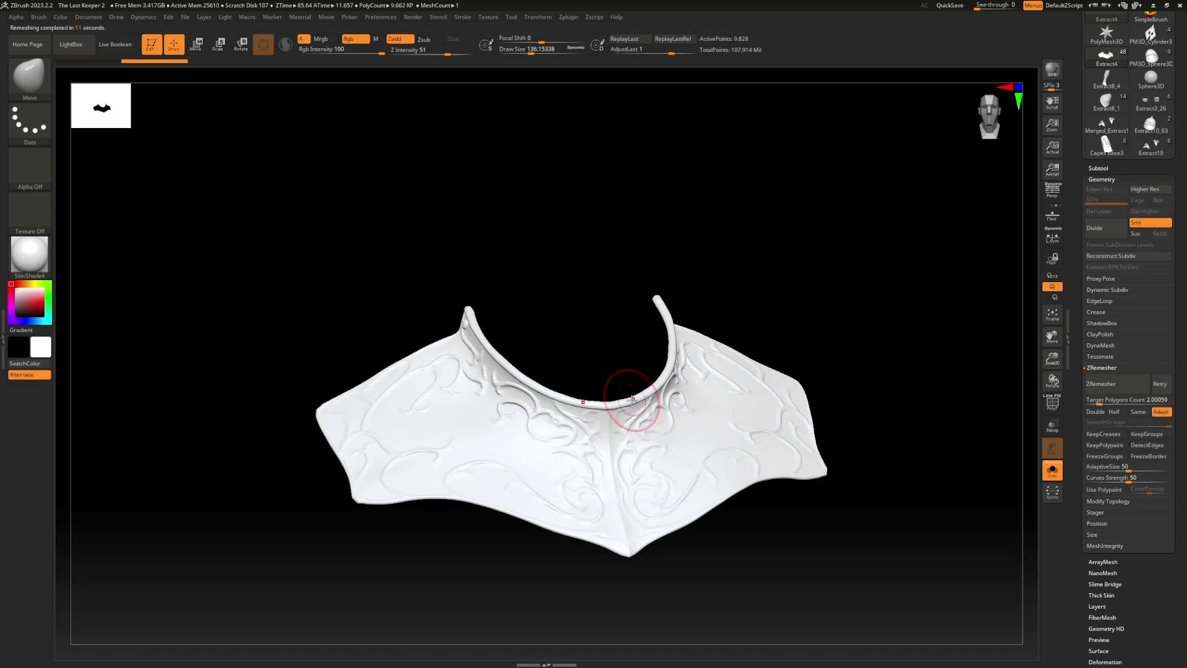
# Switch to ZBrush and show the polyframe on the engraved collar plate to examine its remeshed topology
pyautogui.keyDown('ctrl'); pyautogui.moveTo(682, 386); pyautogui.dragTo(719, 364, button='right'); pyautogui.keyUp('ctrl')
pyautogui.hotkey('shift', 'f')
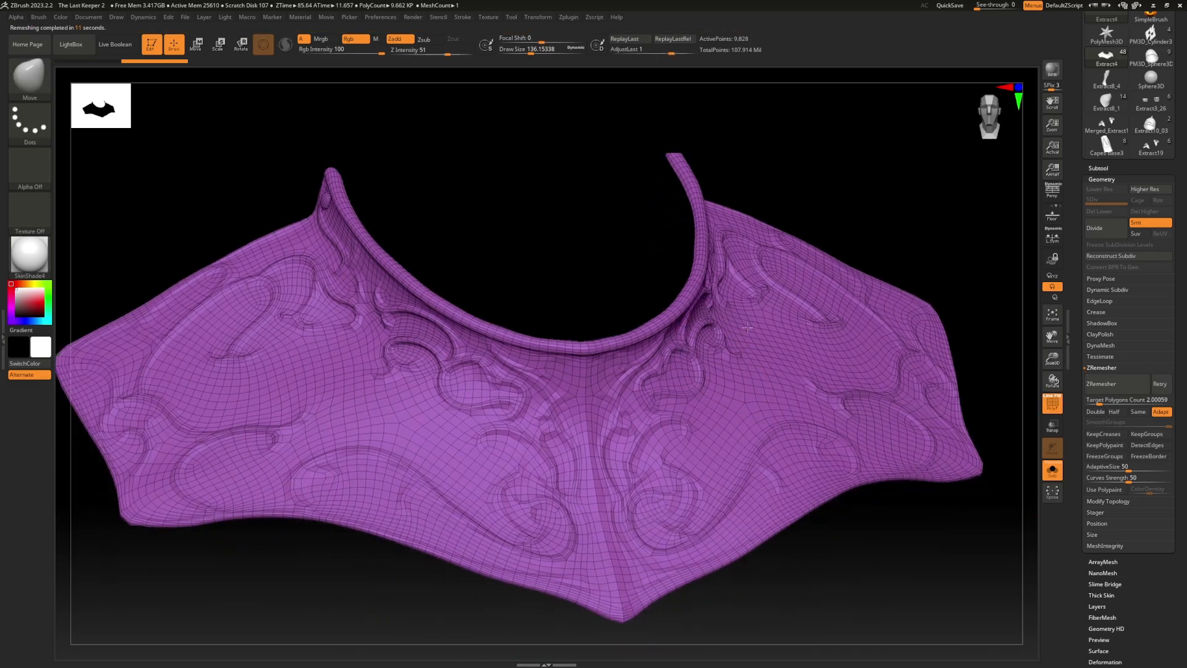
pyautogui.keyDown('ctrl'); pyautogui.moveTo(731, 483); pyautogui.dragTo(717, 394, button='right'); pyautogui.keyUp('ctrl')
pyautogui.moveTo(705, 465)
pyautogui.keyDown('alt'); pyautogui.mouseDown(button='right')
pyautogui.moveTo(721, 382)
pyautogui.moveTo(701, 470)
pyautogui.mouseUp(button='right'); pyautogui.keyUp('alt')
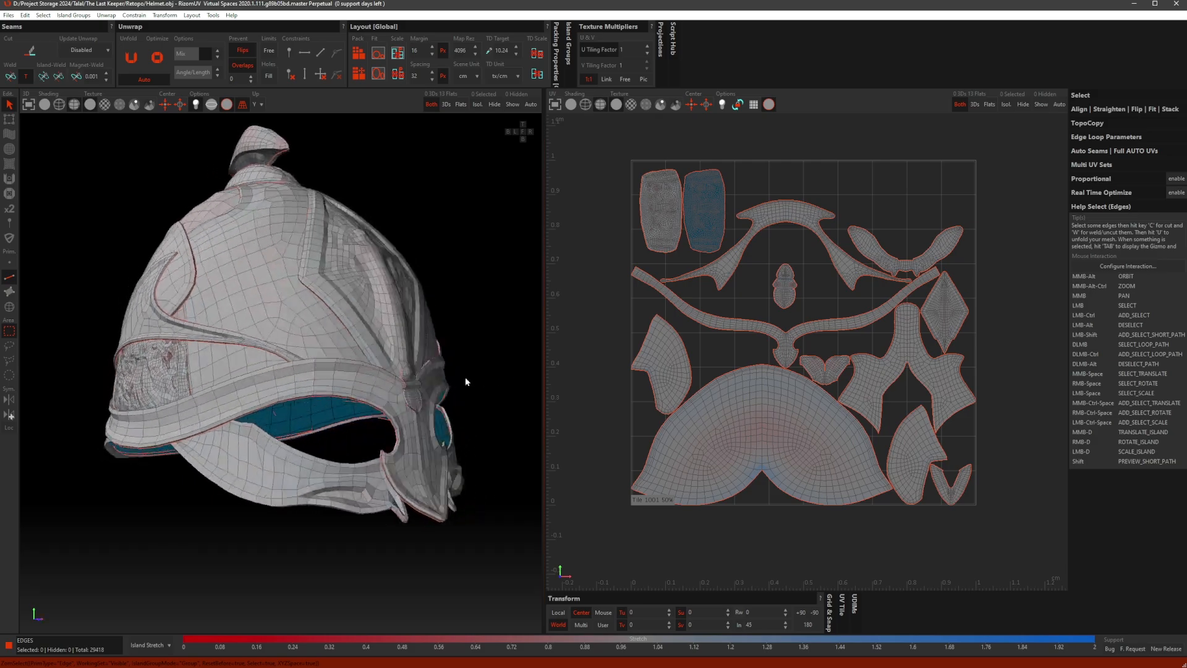
# Switch to RizomUV and examine the helmet's seams and its unwrapped UV islands
pyautogui.keyDown('alt'); pyautogui.moveTo(465, 377); pyautogui.dragTo(525, 326, button='middle'); pyautogui.keyUp('alt')
pyautogui.scroll(9, 856, 326)
pyautogui.moveTo(784, 366); pyautogui.dragTo(771, 399, button='middle')
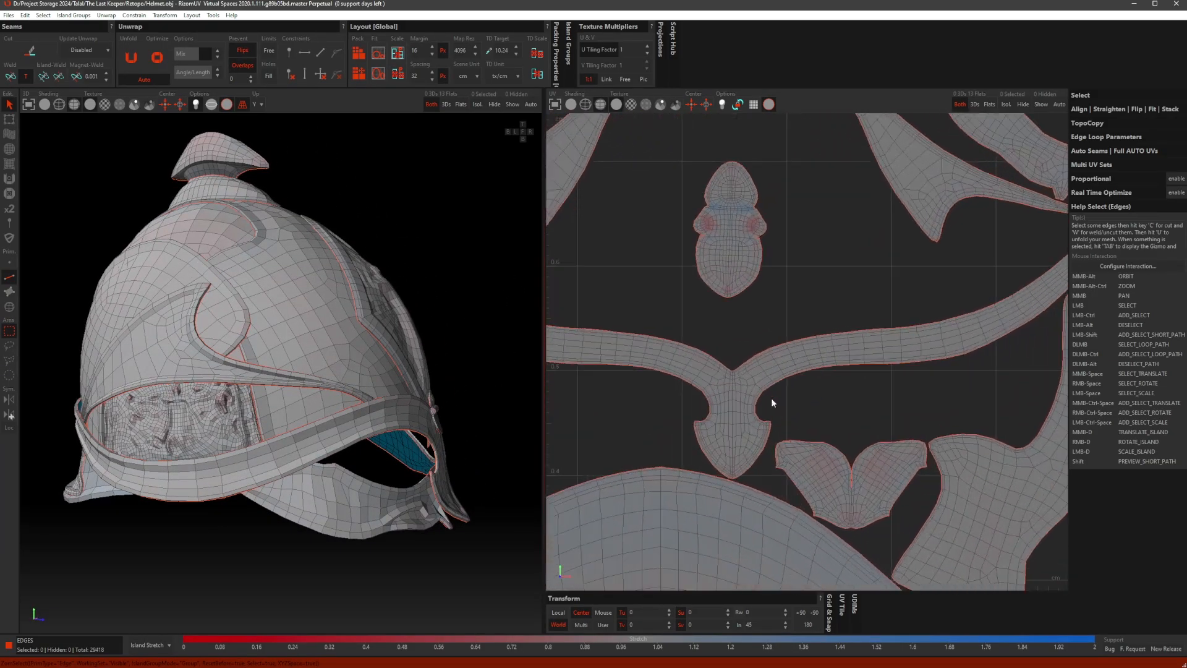
pyautogui.scroll(-9, 770, 396)
pyautogui.moveTo(736, 322); pyautogui.dragTo(738, 293, button='middle')
pyautogui.scroll(1, 760, 256)
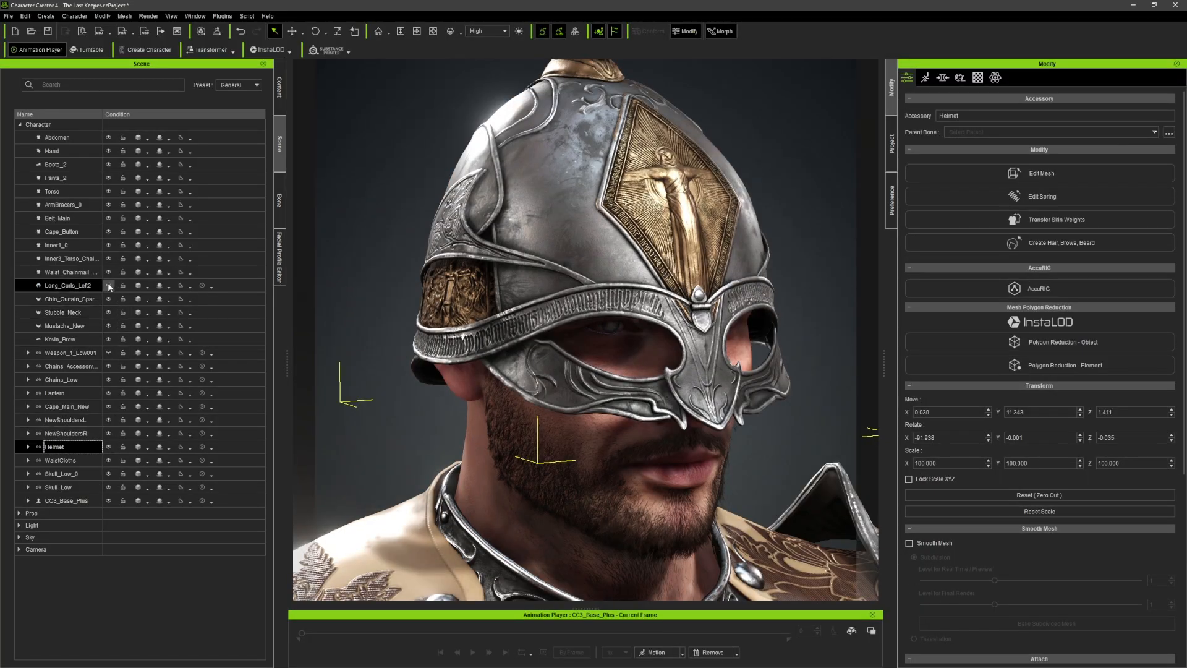
# In Character Creator, show the Long_Curls_Left2 hair under the helmet and check it from several angles
pyautogui.click(109, 286)
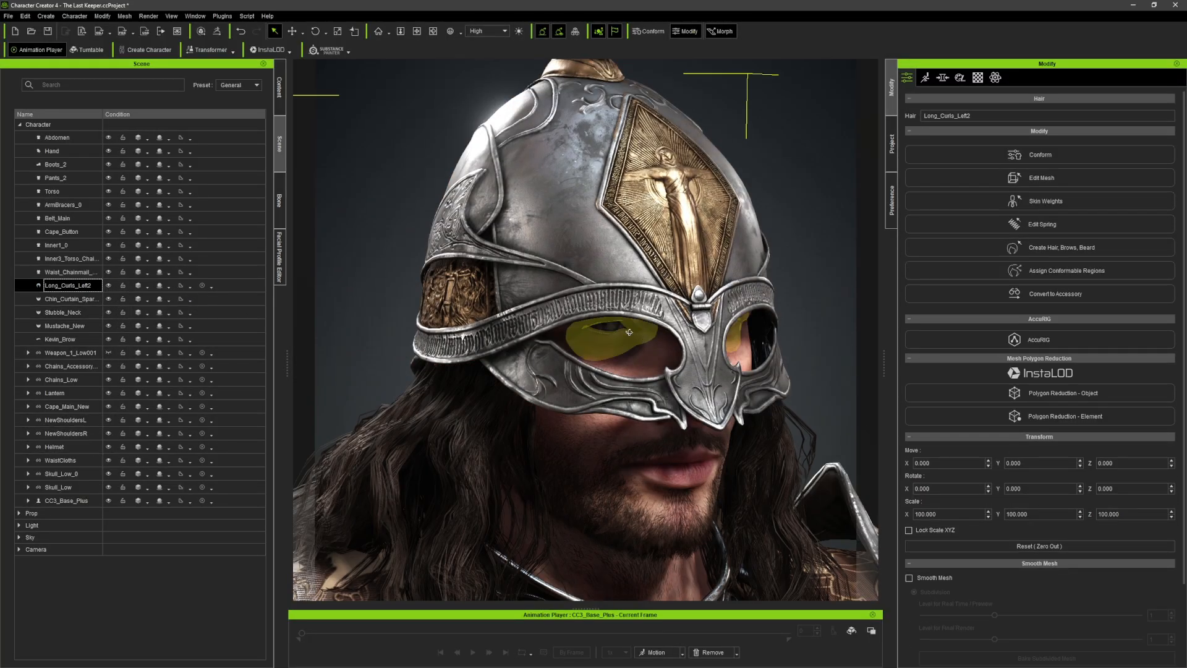
pyautogui.moveTo(629, 332); pyautogui.dragTo(598, 266, button='right')
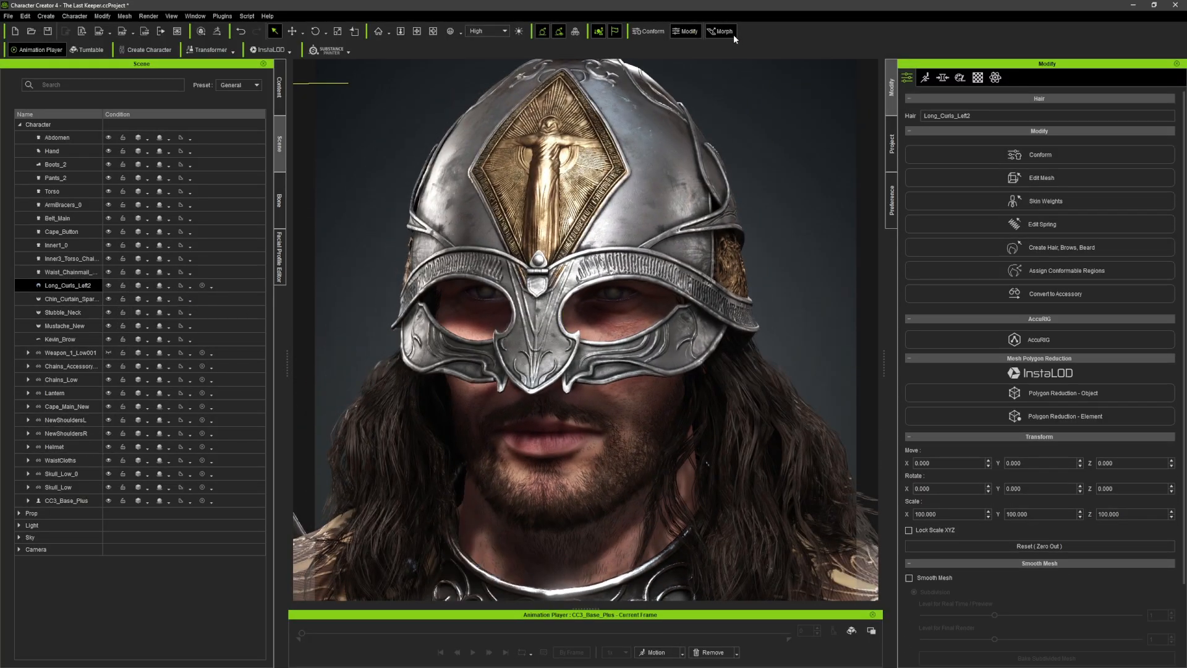
pyautogui.moveTo(595, 353); pyautogui.dragTo(712, 353, button='right')
pyautogui.moveTo(712, 353); pyautogui.dragTo(615, 342, button='middle')
pyautogui.click(616, 343)
pyautogui.moveTo(586, 301); pyautogui.dragTo(686, 235, button='right')
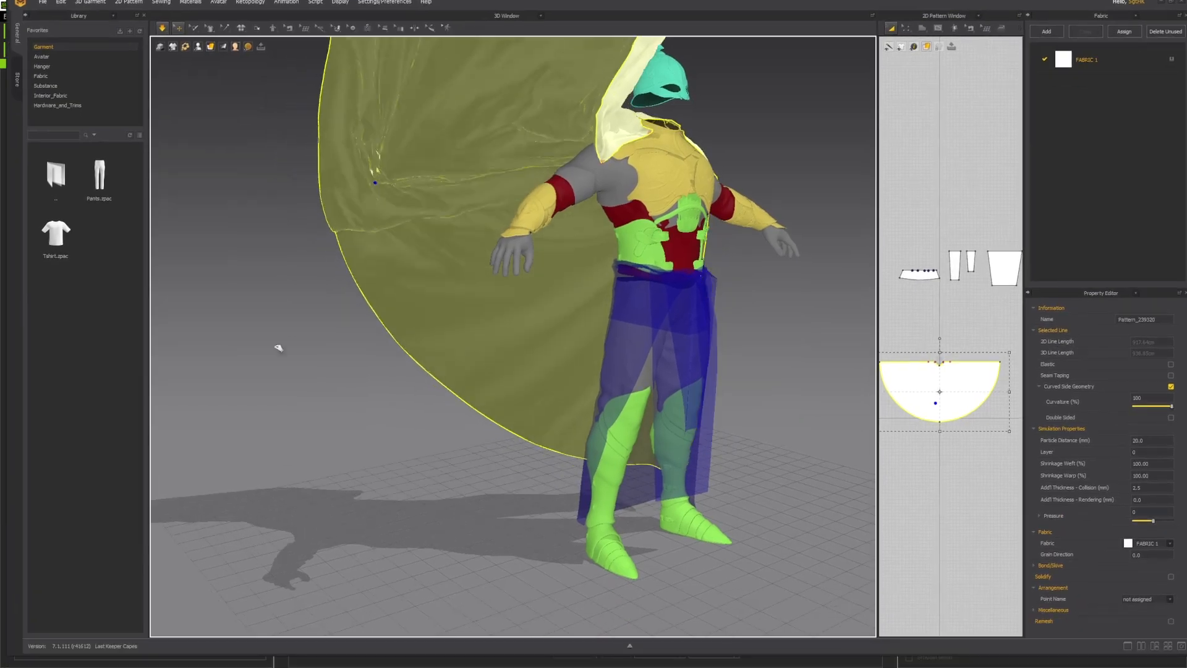
# Switch to the cloth simulation and pull the half-circle cape around so it drapes behind the armoured avatar
pyautogui.moveTo(279, 348); pyautogui.dragTo(259, 371)
pyautogui.moveTo(420, 371); pyautogui.dragTo(159, 446)
pyautogui.moveTo(321, 365); pyautogui.dragTo(767, 287)
pyautogui.moveTo(768, 287); pyautogui.dragTo(522, 297, button='right')
pyautogui.moveTo(522, 458); pyautogui.dragTo(313, 458)
pyautogui.moveTo(420, 470); pyautogui.dragTo(247, 396)
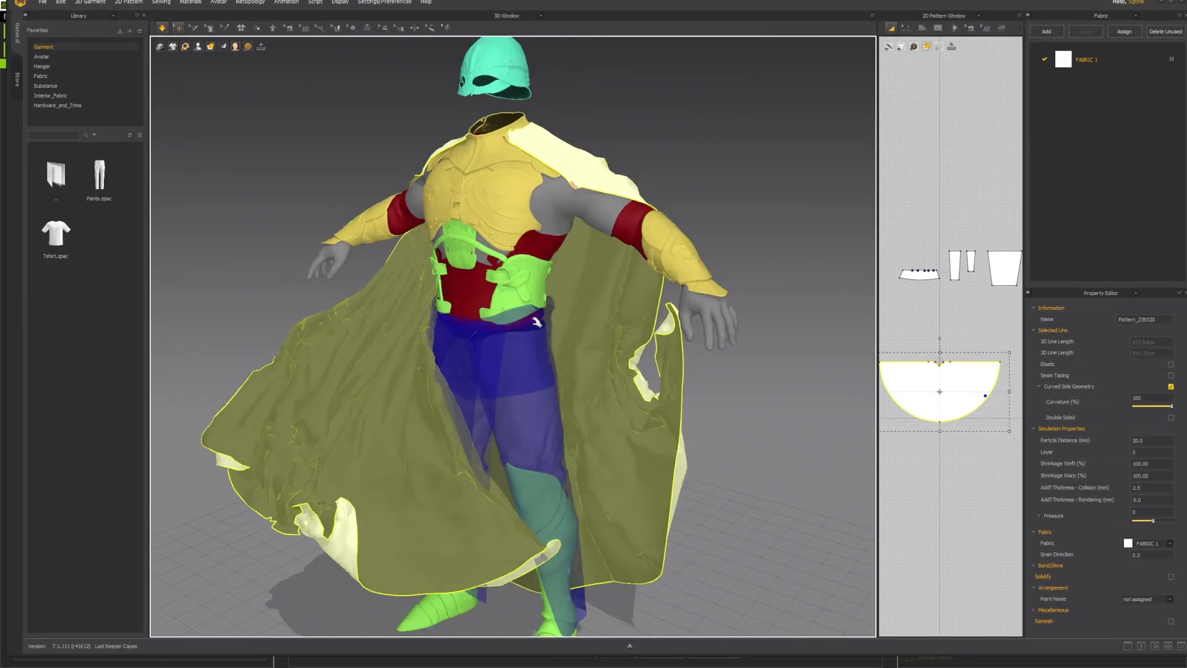
pyautogui.scroll(2, 459, 315)
pyautogui.moveTo(535, 318)
pyautogui.mouseDown(button='right')
pyautogui.moveTo(459, 314)
pyautogui.moveTo(556, 313)
pyautogui.mouseUp(button='right')
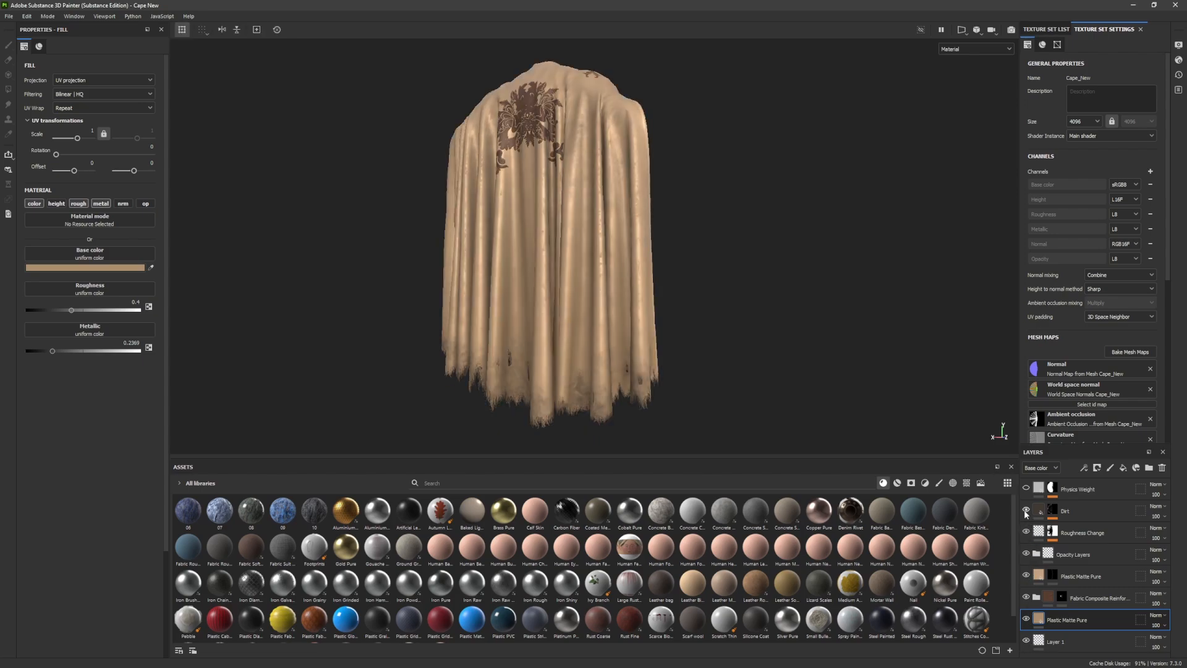
# Switch to Substance 3D Painter and examine the dirt and frayed hem on the Cape_New texture set
pyautogui.keyDown('alt'); pyautogui.moveTo(744, 342); pyautogui.dragTo(511, 212); pyautogui.keyUp('alt')
pyautogui.keyDown('alt'); pyautogui.moveTo(511, 212); pyautogui.dragTo(575, 346, button='right'); pyautogui.keyUp('alt')
pyautogui.keyDown('alt'); pyautogui.moveTo(575, 346); pyautogui.dragTo(563, 185, button='middle'); pyautogui.keyUp('alt')
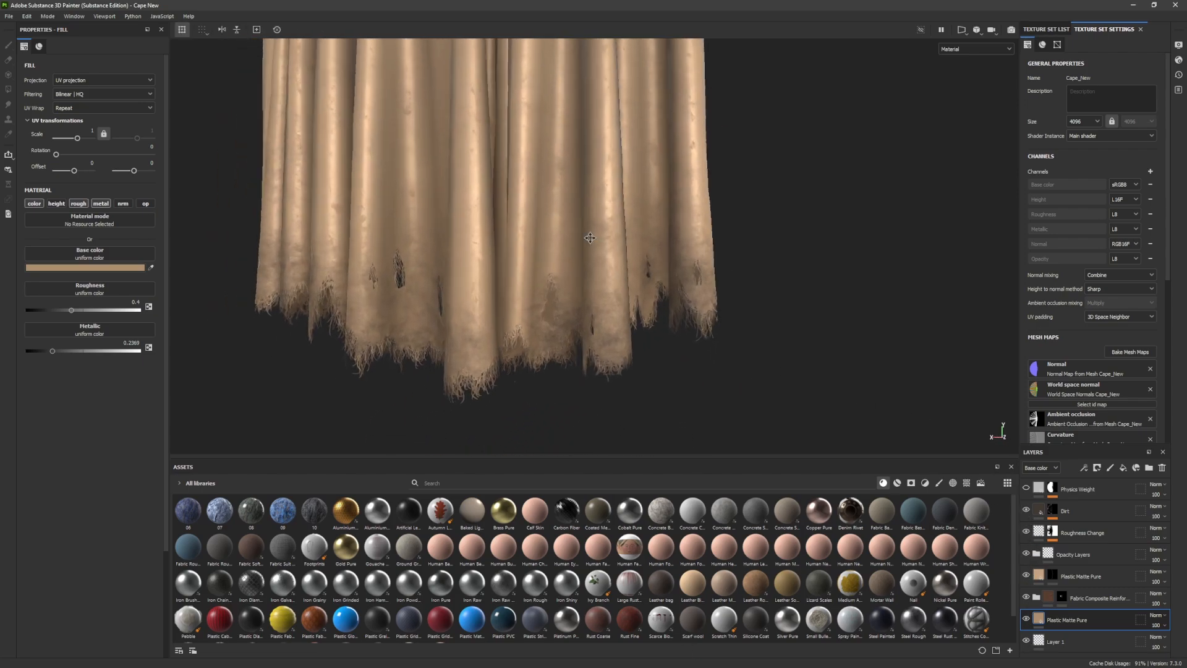
pyautogui.keyDown('alt'); pyautogui.moveTo(563, 185); pyautogui.dragTo(653, 204, button='right'); pyautogui.keyUp('alt')
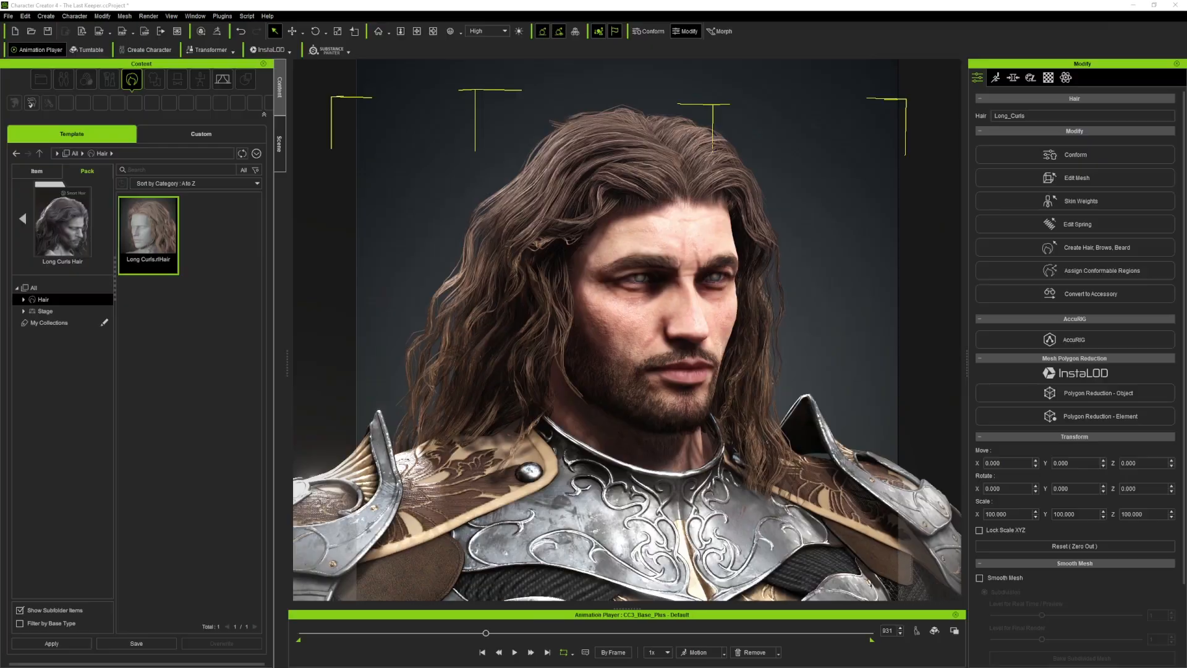
# In Character Creator, undo the applied Long Curls hair and make the Helmet accessory visible
pyautogui.click(762, 308)
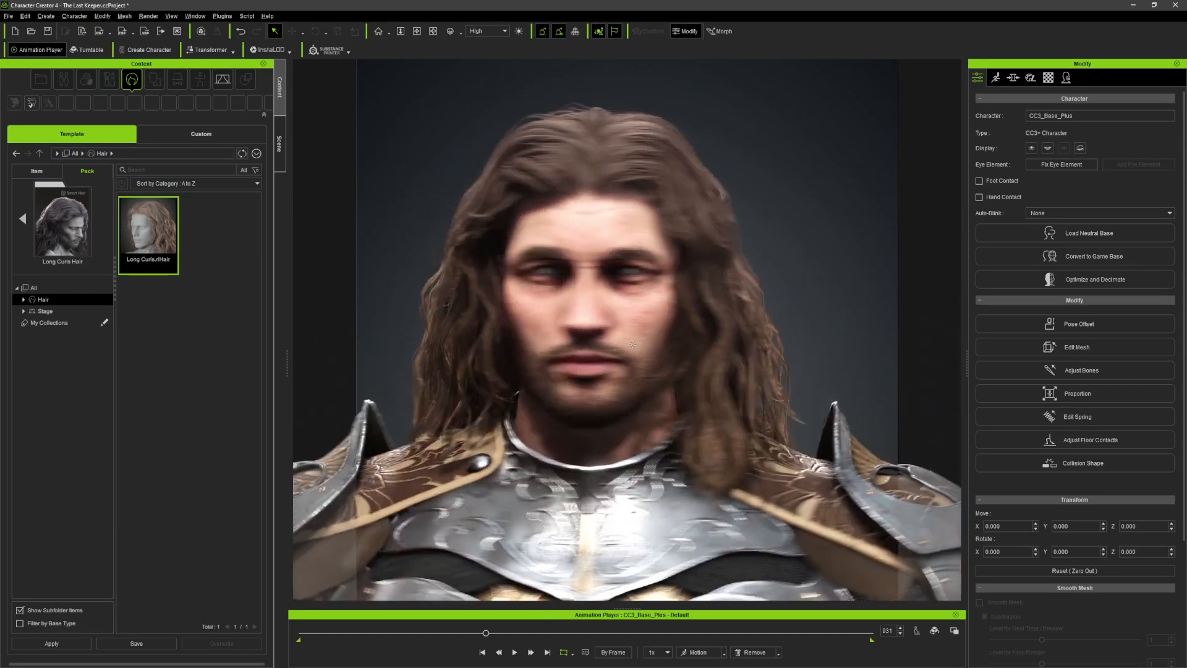
pyautogui.hotkey('ctrl', 'z')
pyautogui.click(283, 133)
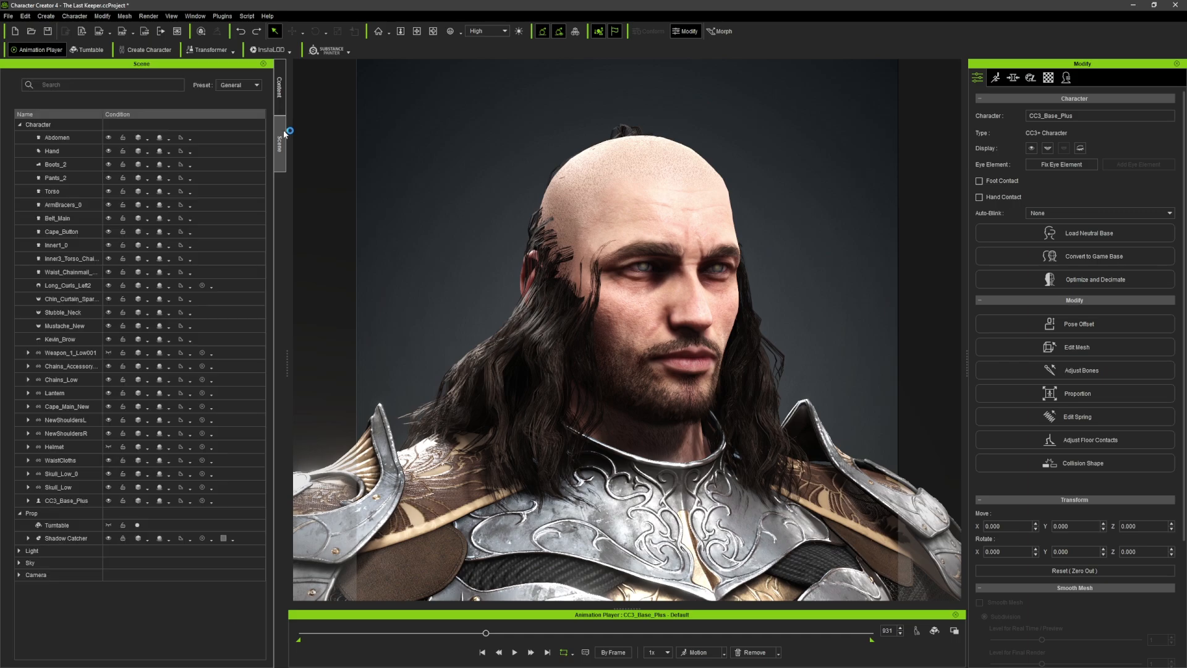
pyautogui.click(110, 449)
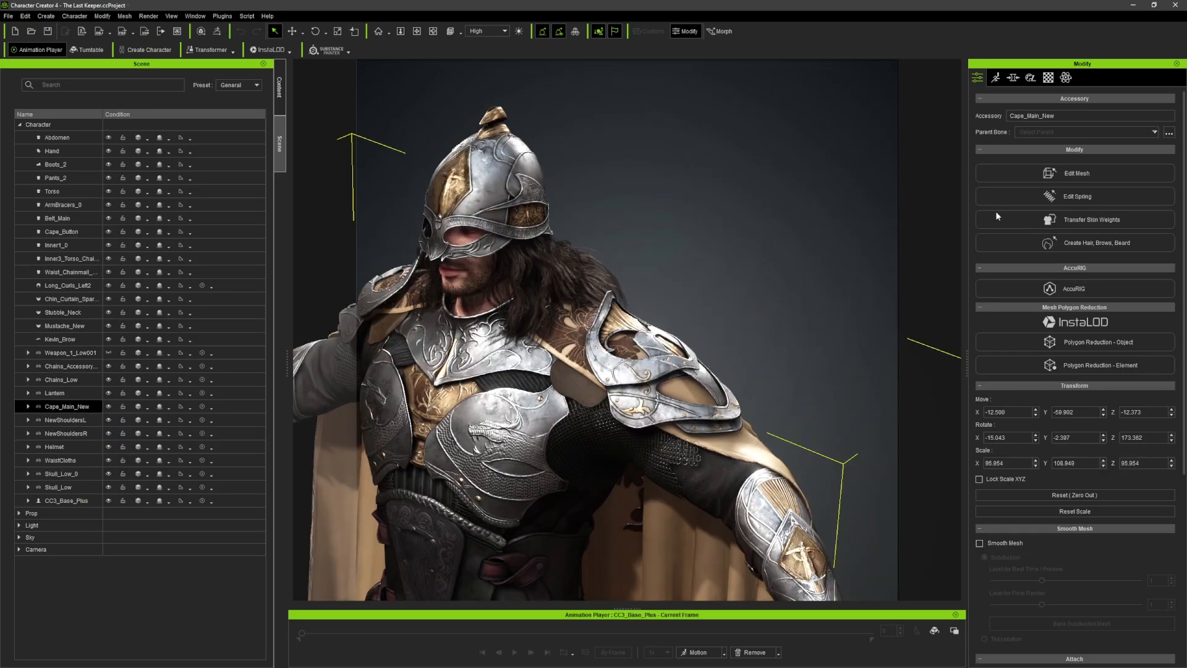
# Open the skin weight transfer for the Cape_Main_New accessory
pyautogui.click(1072, 222)
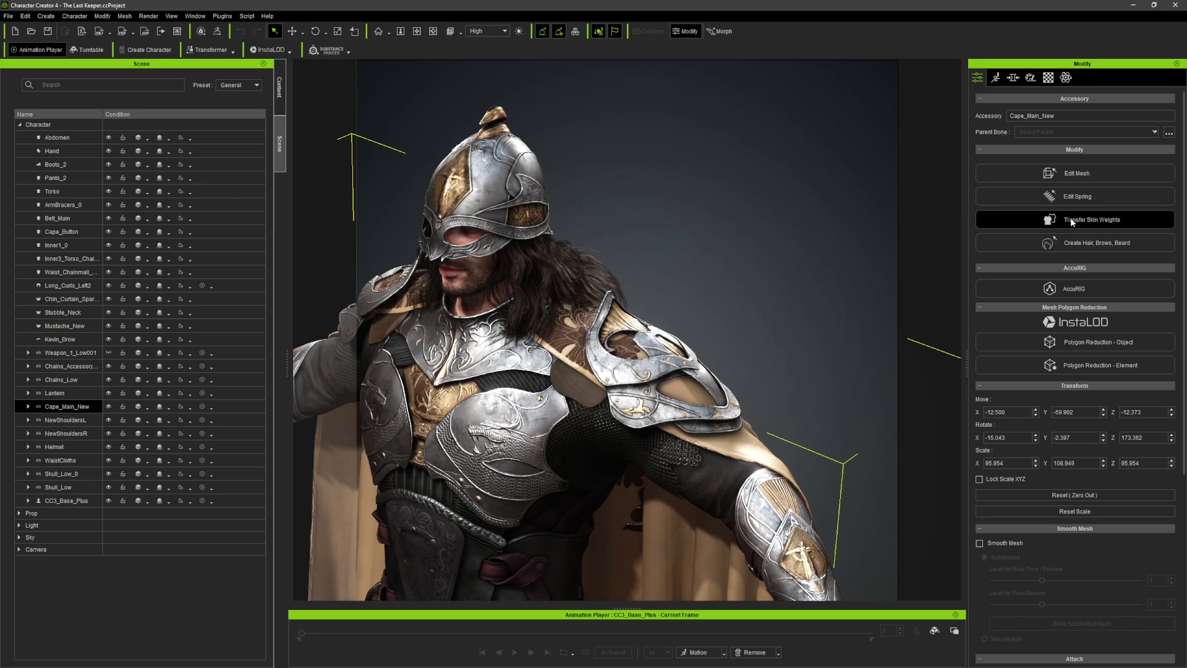
pyautogui.moveTo(820, 224); pyautogui.dragTo(741, 207)
pyautogui.click(708, 258)
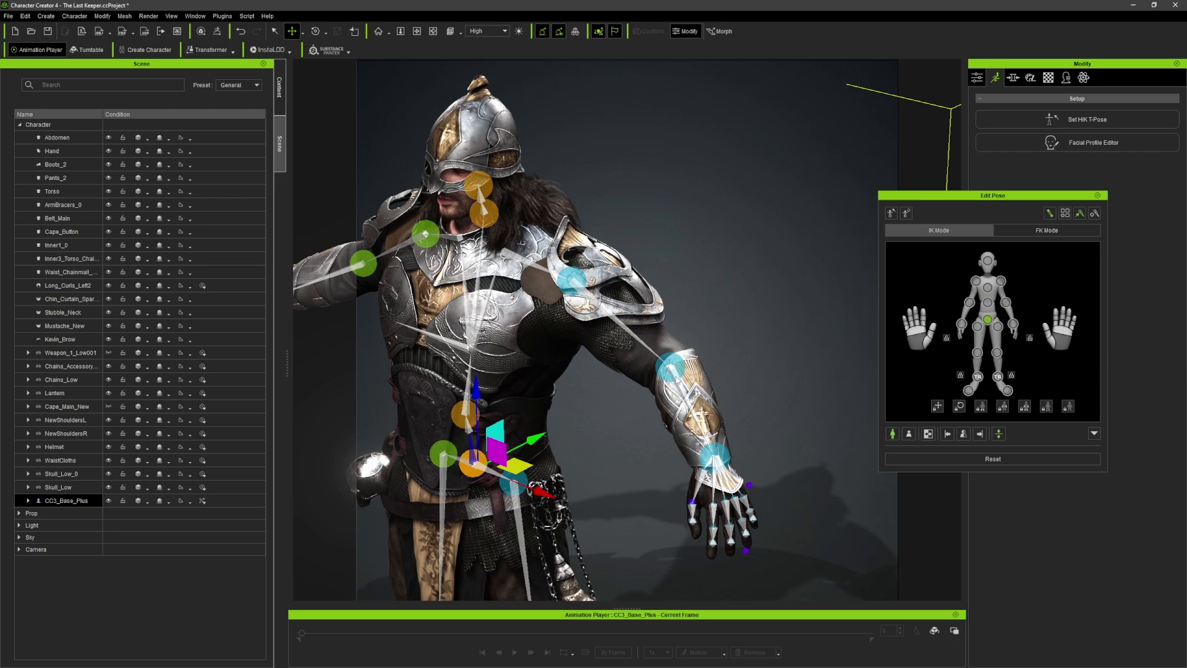
# Rotate the character's left forearm at the elbow joint while editing the pose in IK mode
pyautogui.click(676, 378)
pyautogui.press('e')
pyautogui.press('e')
pyautogui.press('e')
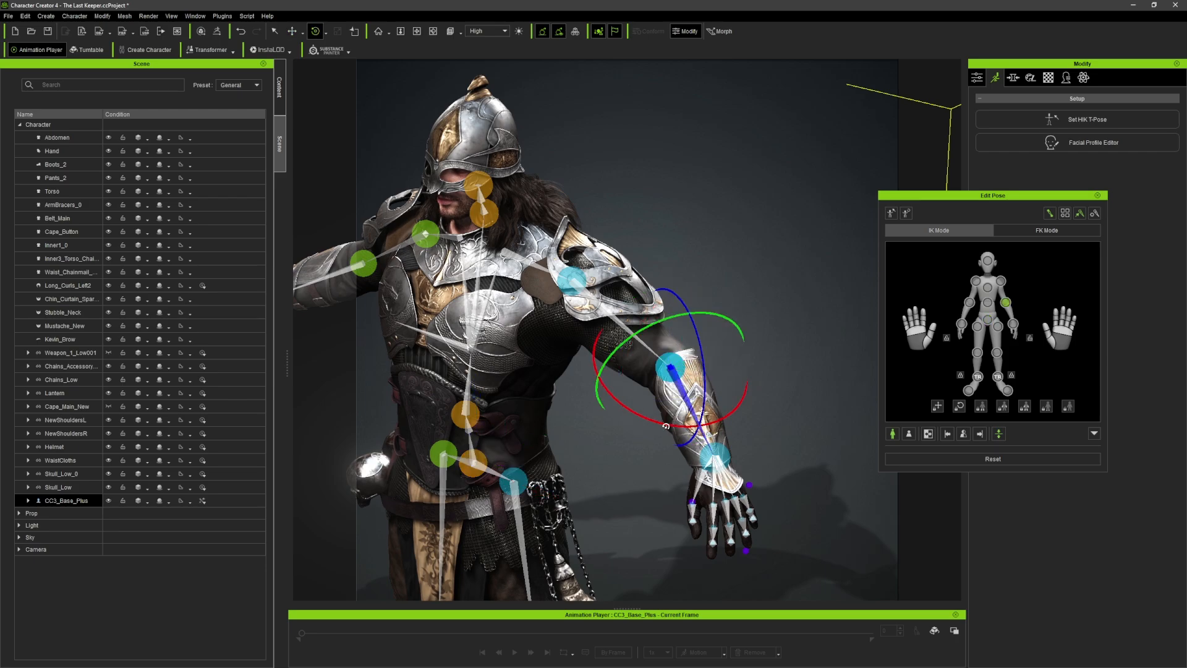
pyautogui.moveTo(665, 426)
pyautogui.mouseDown()
pyautogui.moveTo(649, 433)
pyautogui.moveTo(685, 424)
pyautogui.mouseUp()
# Rotate the character's left upper arm at the shoulder joint and adjust the rotation of the head
pyautogui.press('q')
pyautogui.click(579, 281)
pyautogui.moveTo(617, 243); pyautogui.dragTo(632, 275)
pyautogui.moveTo(566, 405)
pyautogui.mouseDown()
pyautogui.moveTo(541, 454)
pyautogui.moveTo(566, 408)
pyautogui.moveTo(581, 411)
pyautogui.mouseUp()
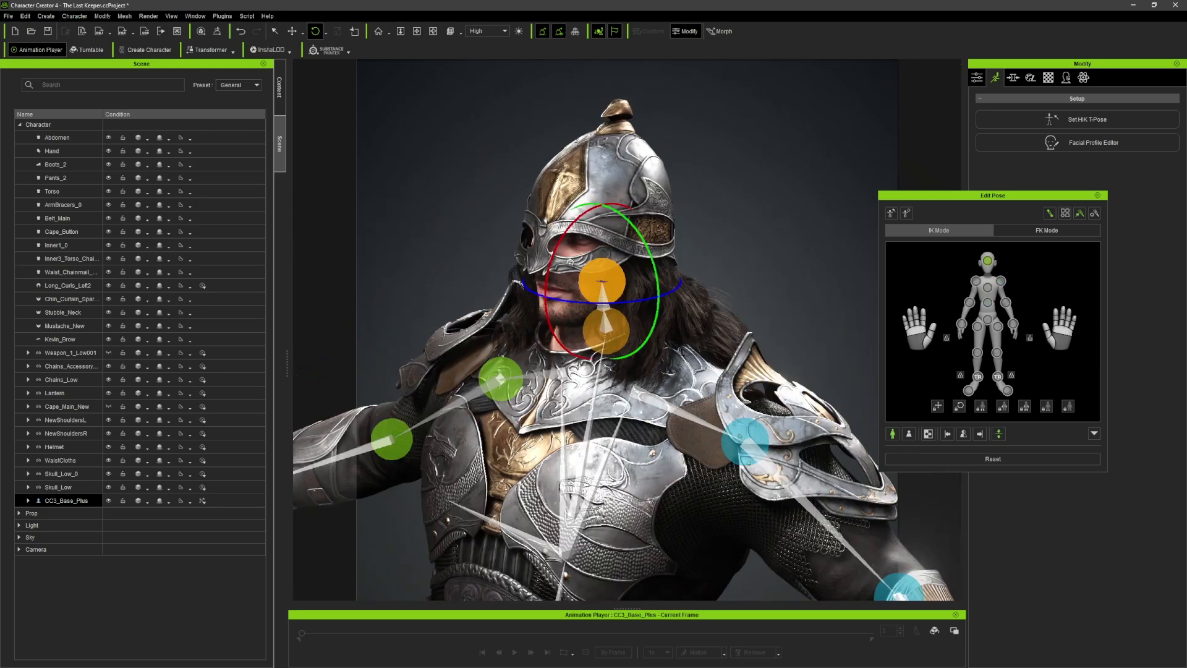
pyautogui.moveTo(570, 261); pyautogui.dragTo(578, 291)
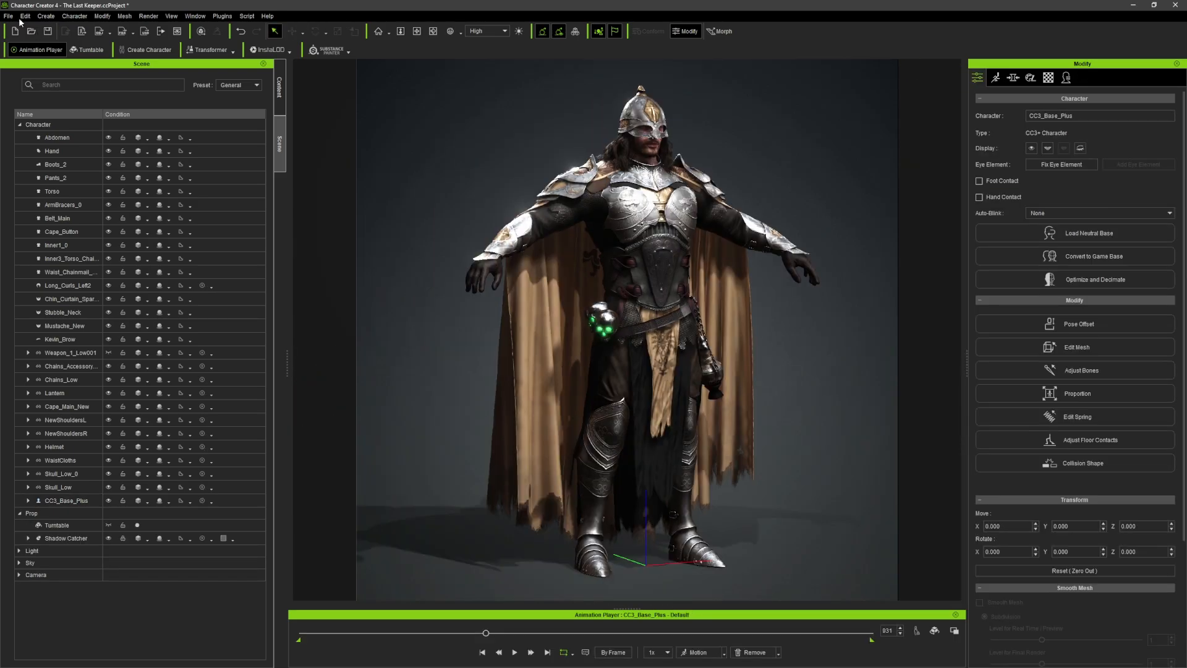
# Open the FBX export for the character, set the target tool preset to 3ds Max and open the FBX Options choices
pyautogui.click(9, 16)
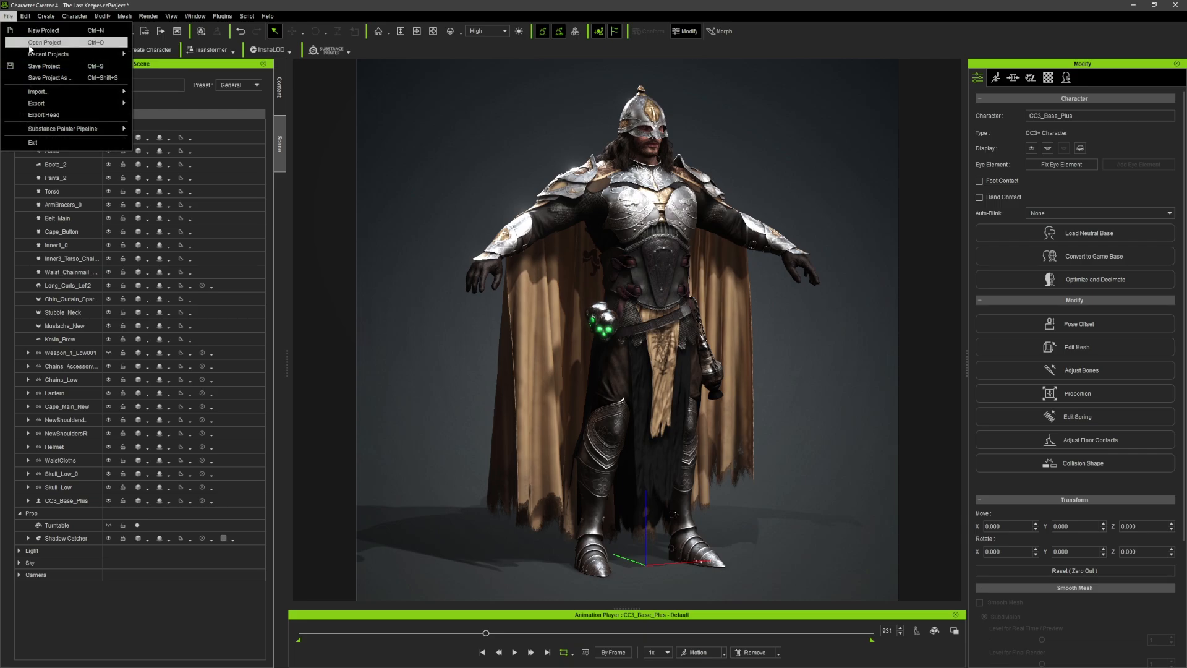
pyautogui.moveTo(55, 105)
pyautogui.moveTo(185, 151)
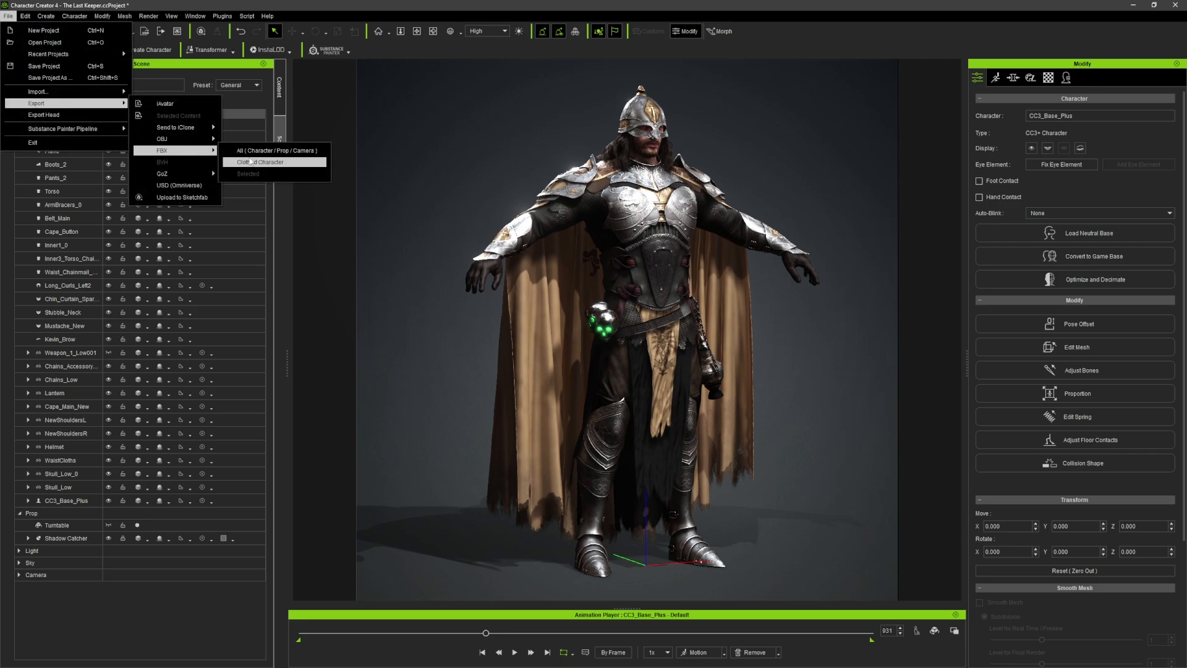
pyautogui.click(250, 152)
pyautogui.click(473, 160)
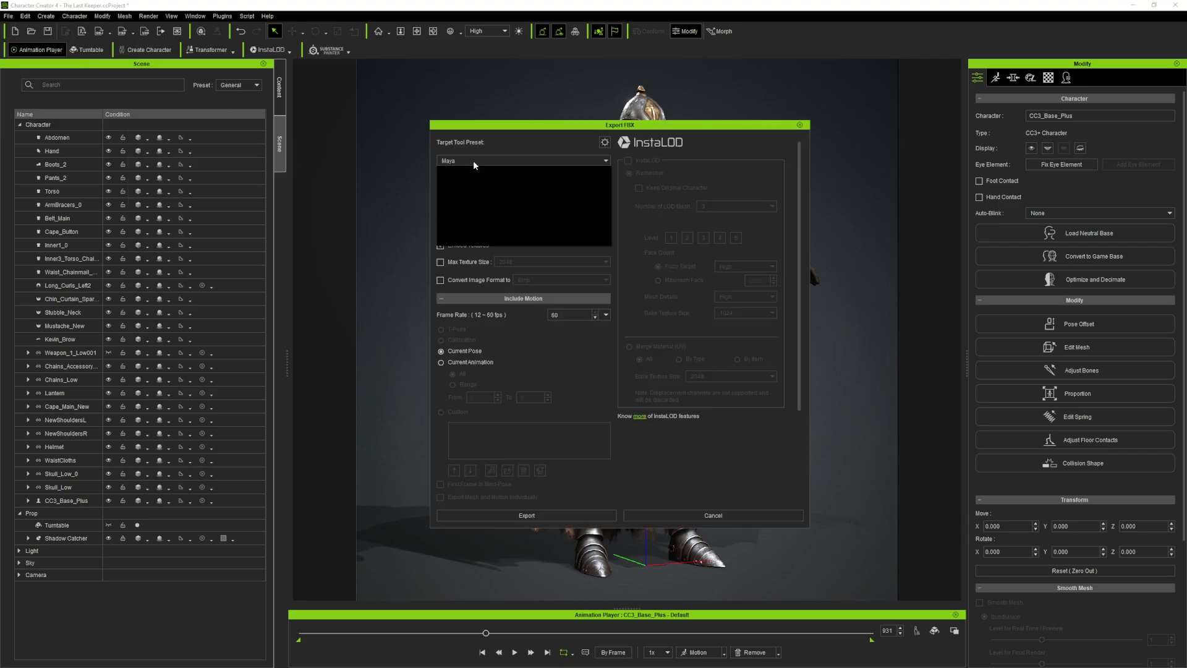
pyautogui.click(468, 180)
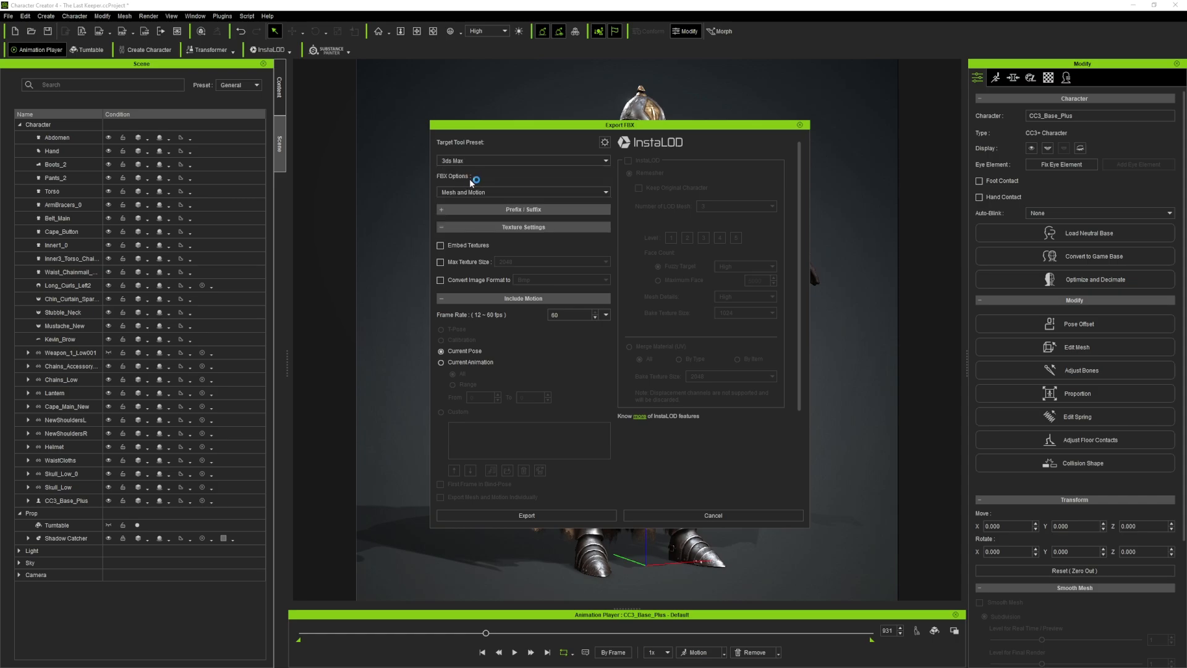
pyautogui.scroll(-3, 802, 314)
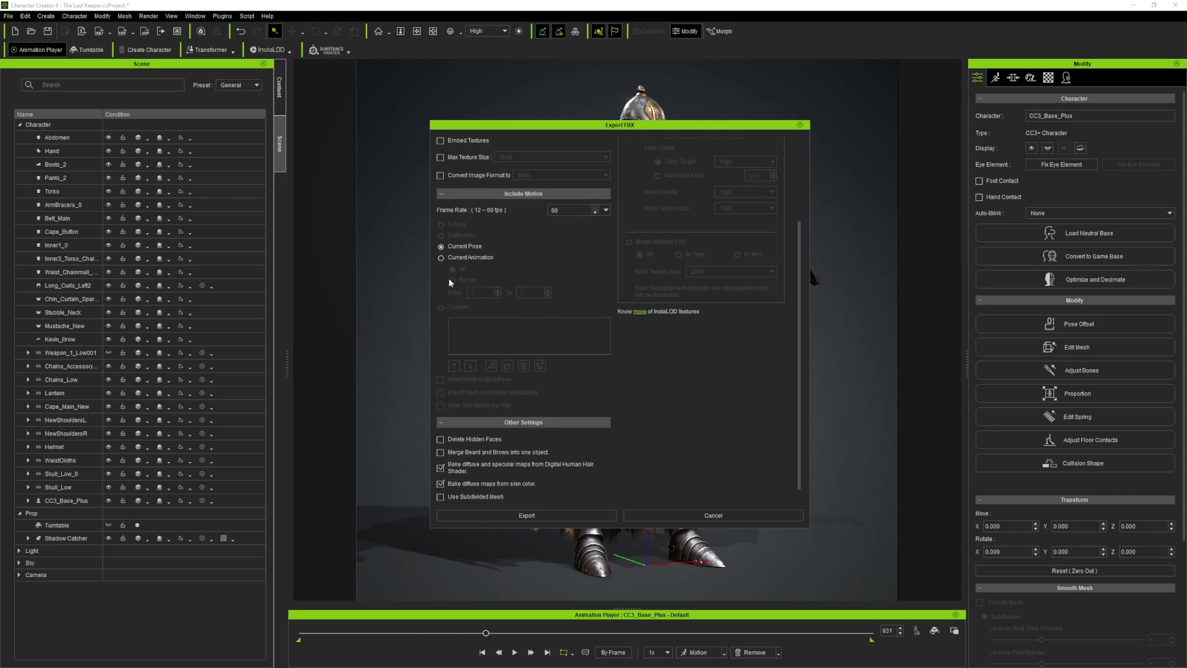
pyautogui.moveTo(799, 317); pyautogui.dragTo(795, 233)
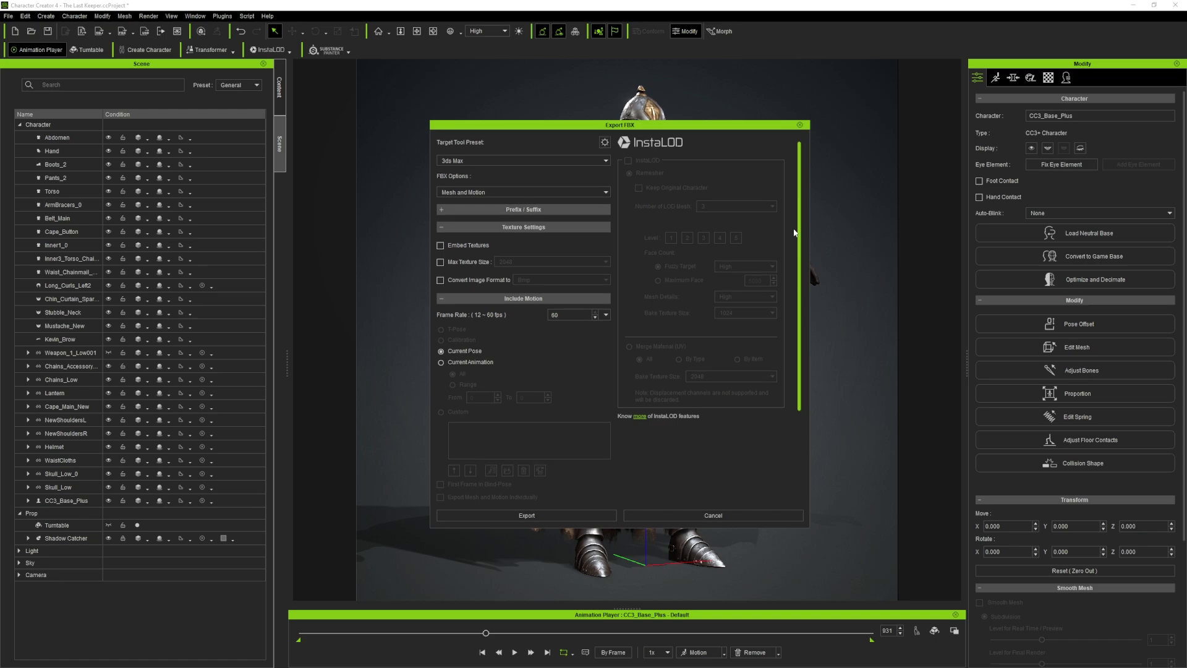
pyautogui.click(472, 194)
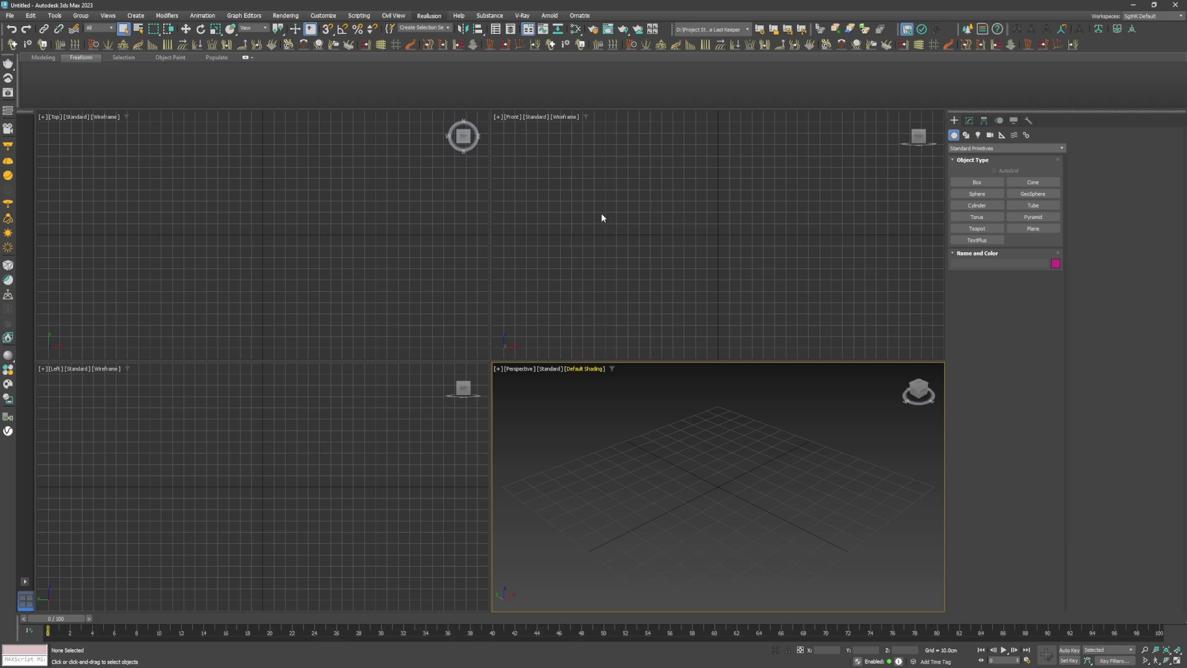
# In 3ds Max, dock the CC Auto Setup window and load Last Keeper Auto Setup.Fbx as the character's FBX file
pyautogui.moveTo(417, 180); pyautogui.dragTo(1003, 253)
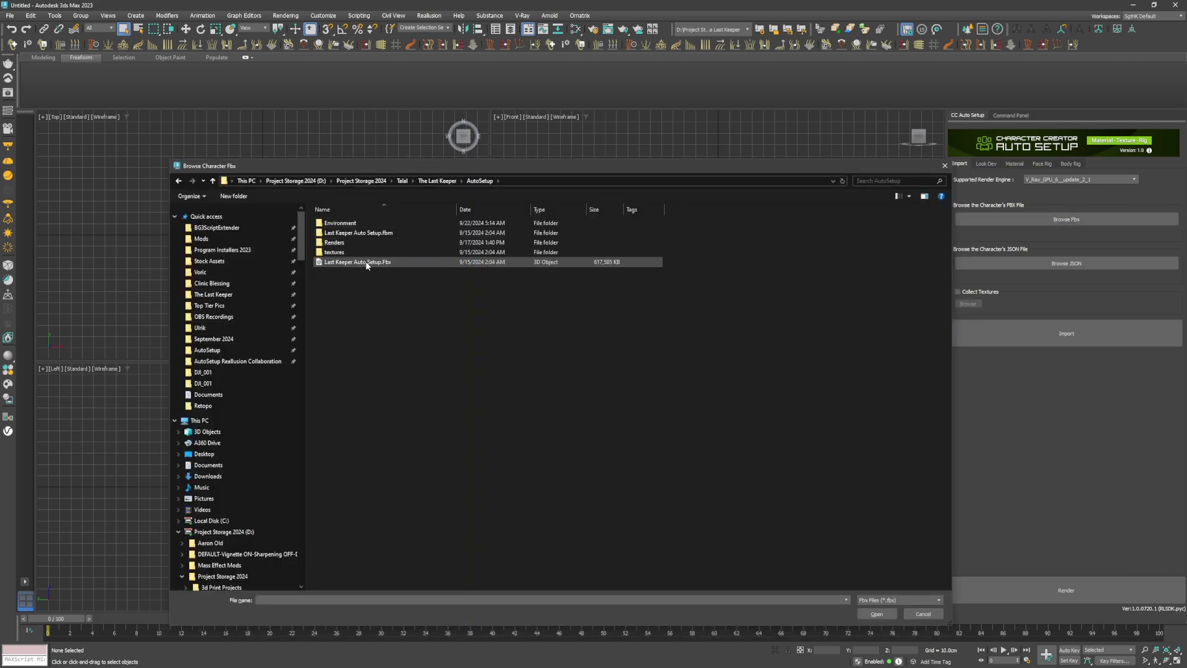
pyautogui.doubleClick(366, 263)
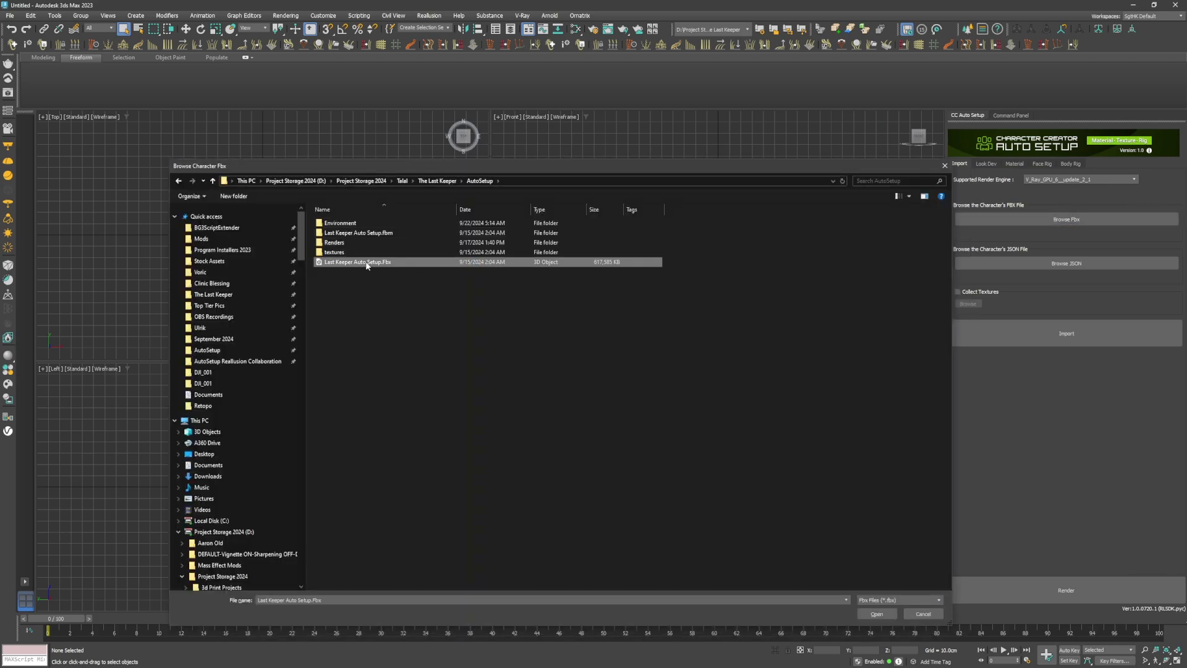
# Keep V_Ray_GPU_6__update_2_1 as the supported render engine and import the Last Keeper character into the scene
pyautogui.click(1066, 180)
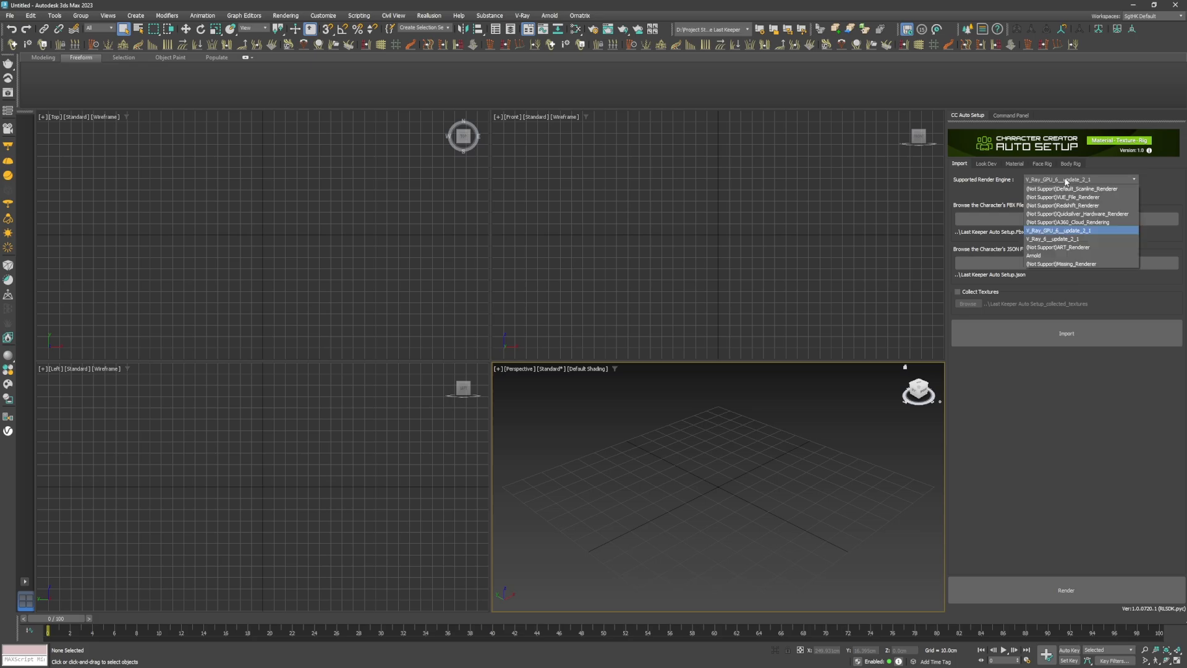
pyautogui.click(1068, 232)
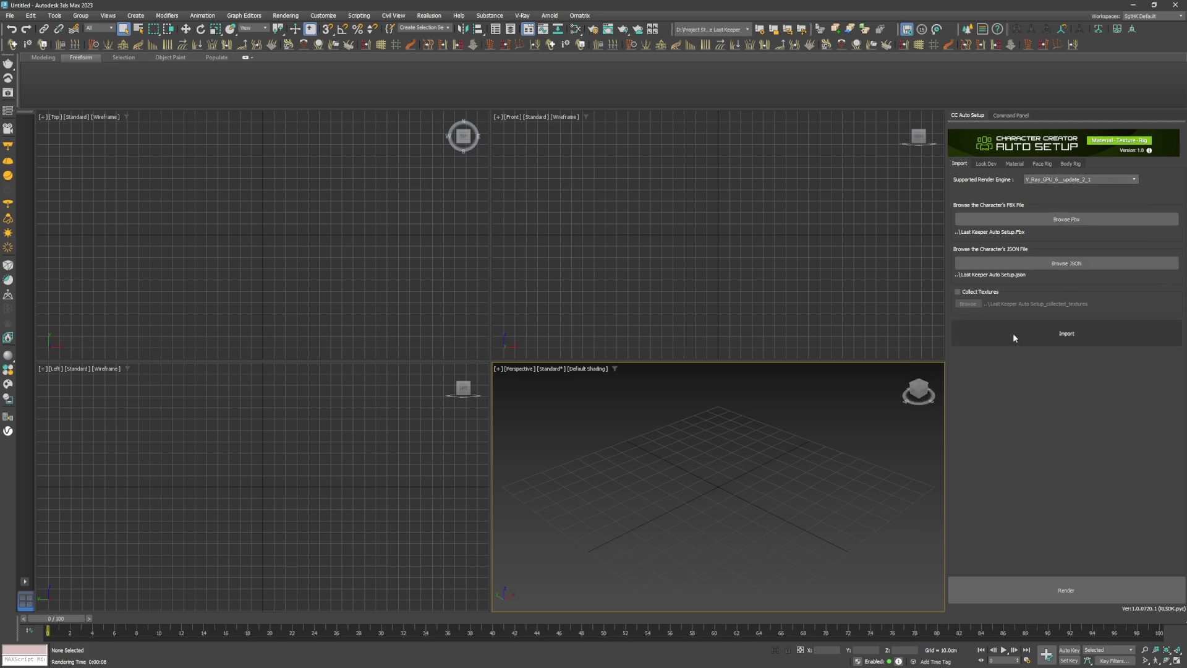
pyautogui.click(1062, 334)
# Try rotating the helper at the character's elbow joint, switching the viewport between wireframe and shaded display
pyautogui.keyDown('alt'); pyautogui.moveTo(605, 286); pyautogui.dragTo(600, 316, button='middle'); pyautogui.keyUp('alt')
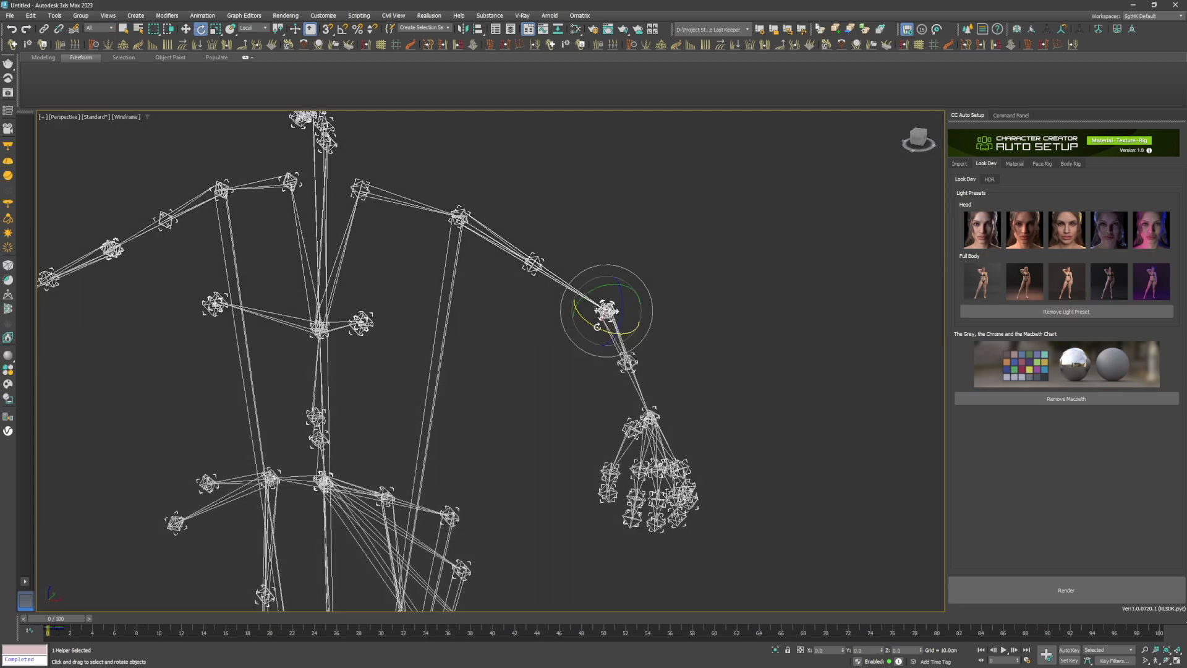
pyautogui.press('F3')
pyautogui.moveTo(597, 328)
pyautogui.mouseDown()
pyautogui.moveTo(563, 329)
pyautogui.moveTo(597, 328)
pyautogui.mouseUp()
pyautogui.press('F3')
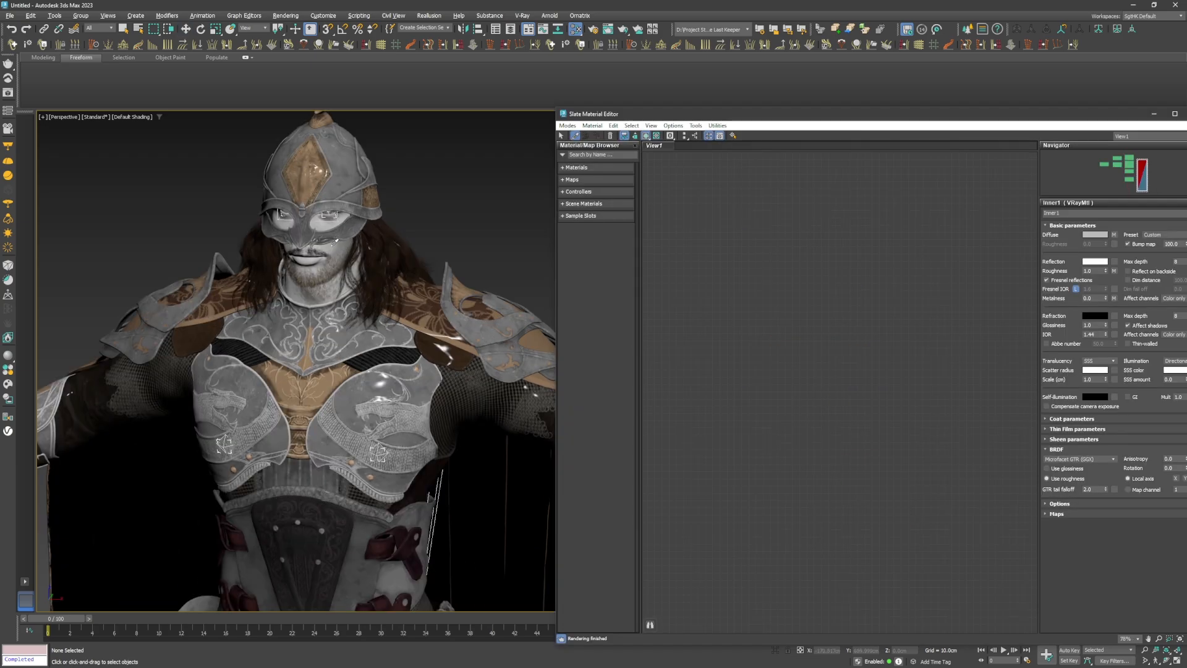
# Pick the material from the character's face in the viewport into the Slate Material Editor
pyautogui.click(330, 246)
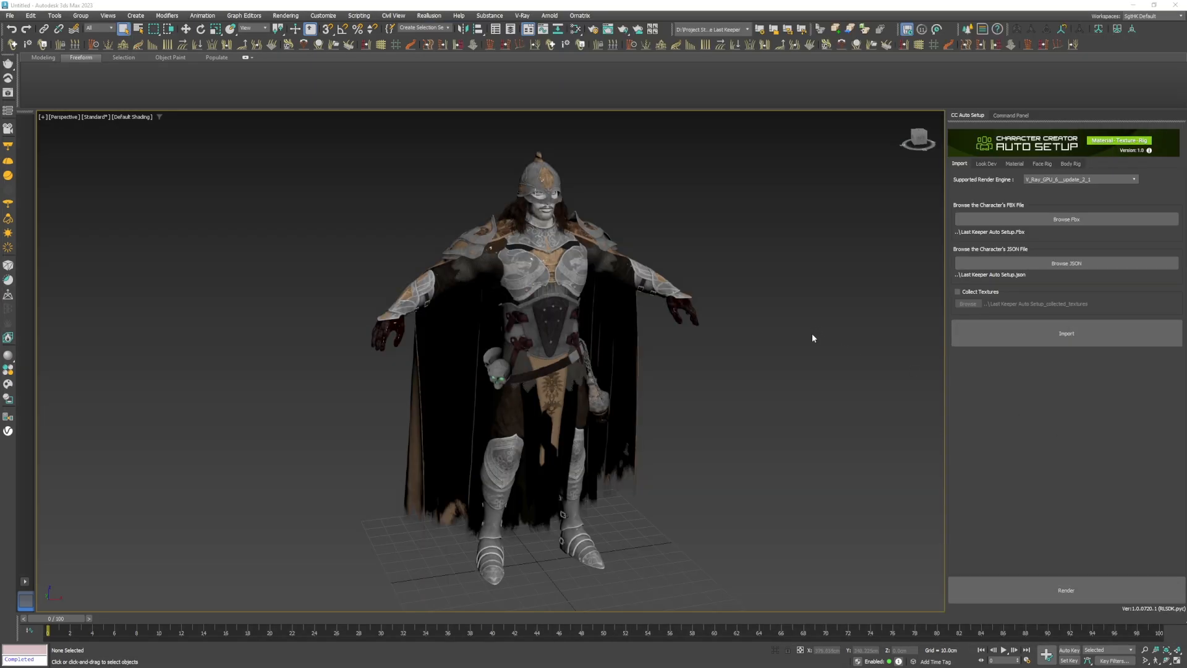
# Apply one of the Look Dev head light presets, adding lights, a camera and a backdrop around the character
pyautogui.moveTo(646, 320); pyautogui.dragTo(626, 326, button='middle')
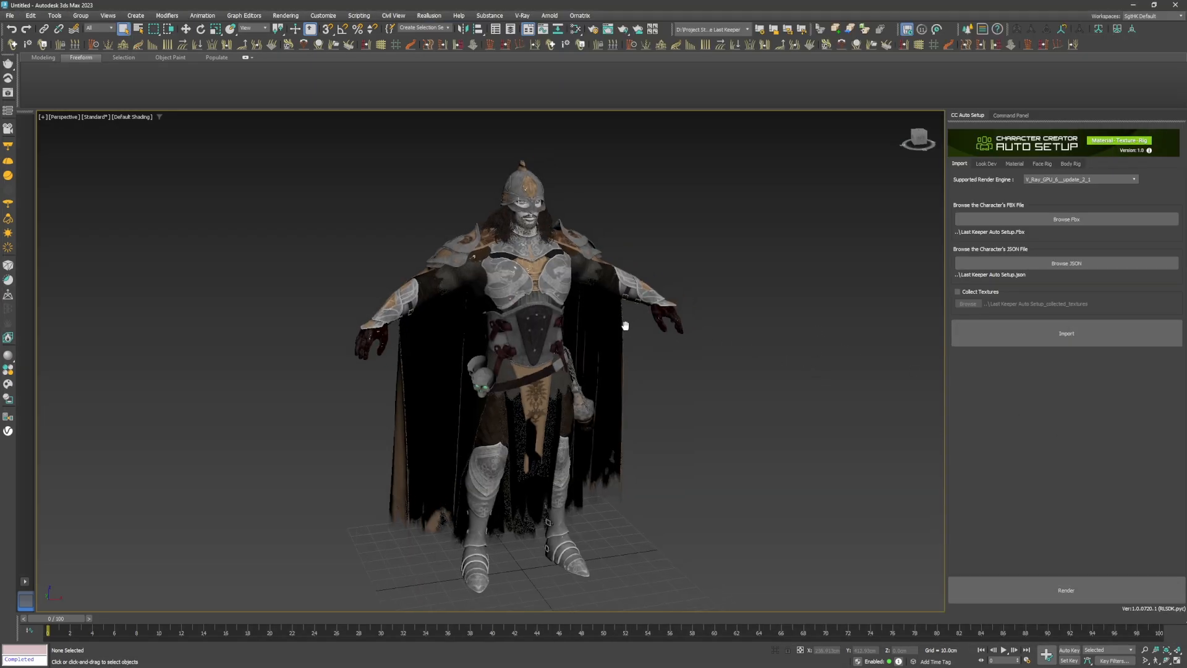
pyautogui.moveTo(758, 387); pyautogui.dragTo(758, 374, button='middle')
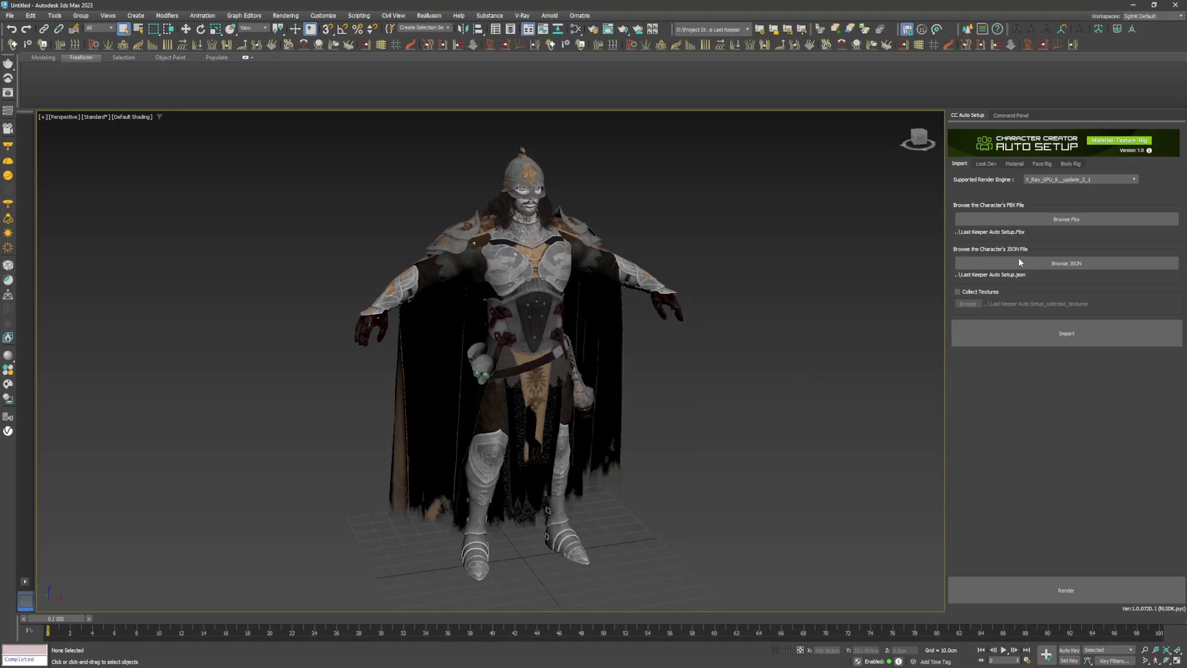
pyautogui.click(987, 164)
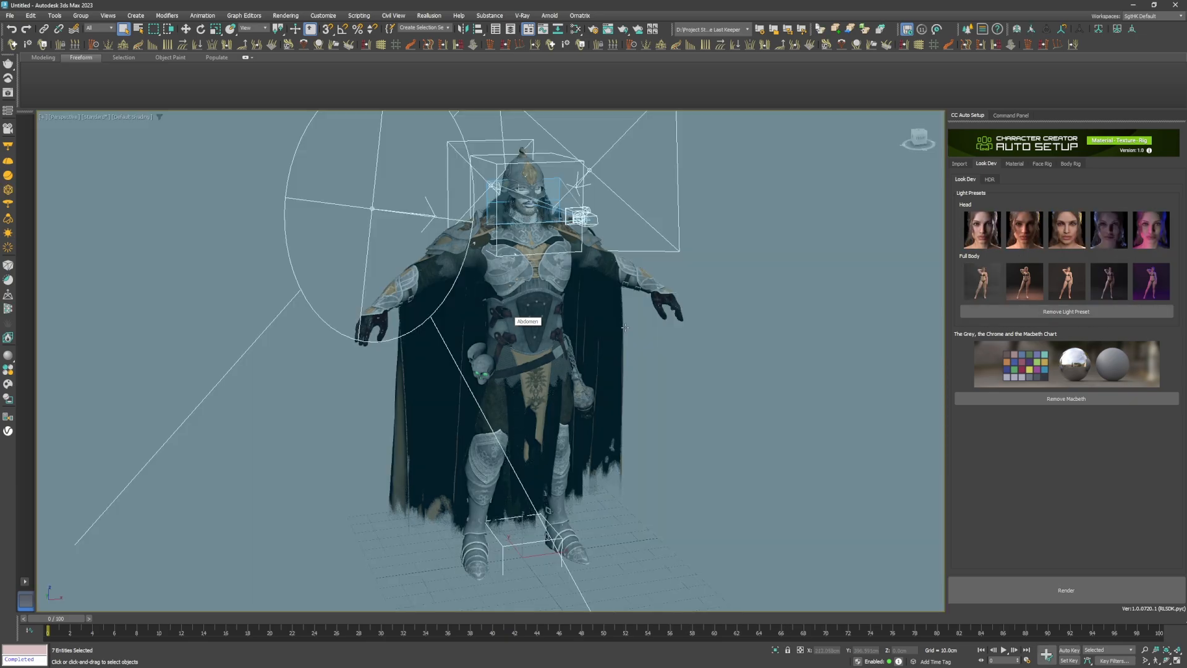
pyautogui.scroll(-7, 605, 337)
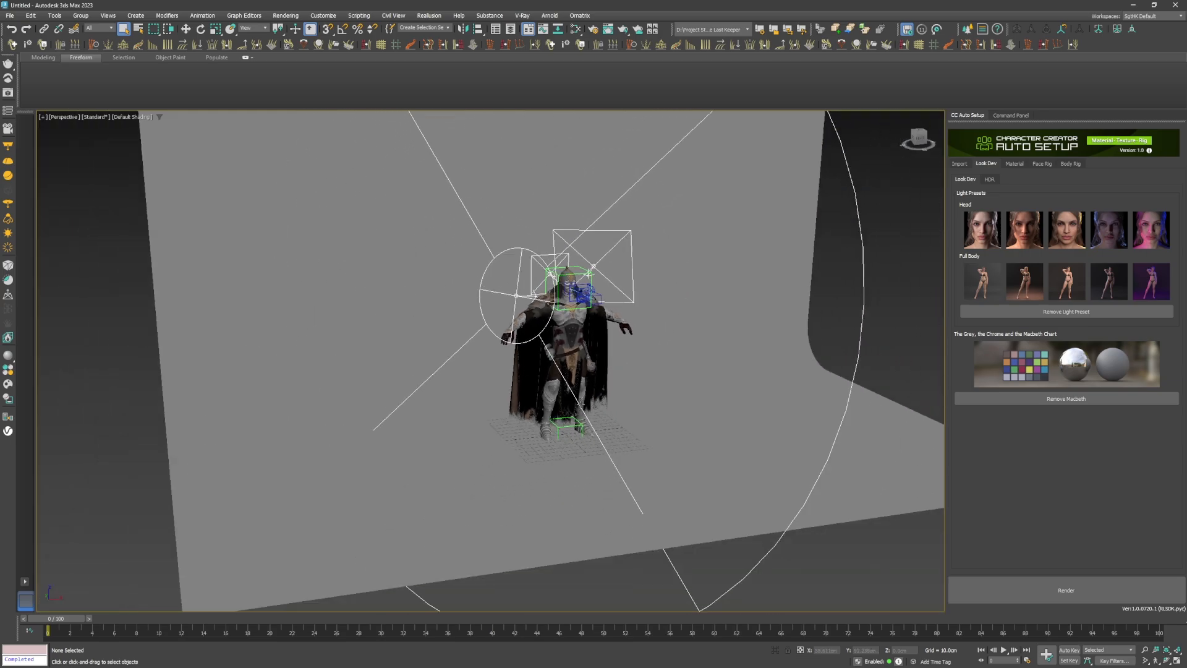
pyautogui.keyDown('alt'); pyautogui.moveTo(572, 352); pyautogui.dragTo(640, 366, button='middle'); pyautogui.keyUp('alt')
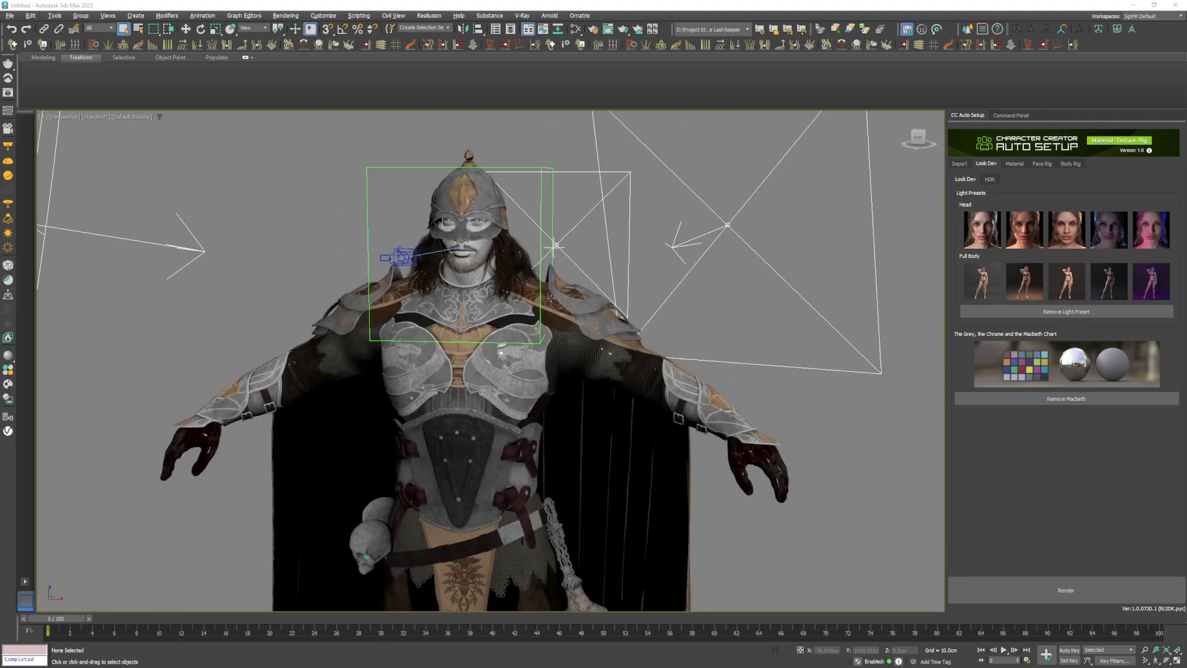
# Rotate the light preset's box helper around the character's head about the vertical axis to turn the lights
pyautogui.scroll(-6, 586, 294)
pyautogui.keyDown('alt'); pyautogui.moveTo(586, 295); pyautogui.dragTo(538, 345, button='middle'); pyautogui.keyUp('alt')
pyautogui.scroll(2, 548, 317)
pyautogui.keyDown('alt'); pyautogui.moveTo(537, 345); pyautogui.dragTo(547, 294, button='middle'); pyautogui.keyUp('alt')
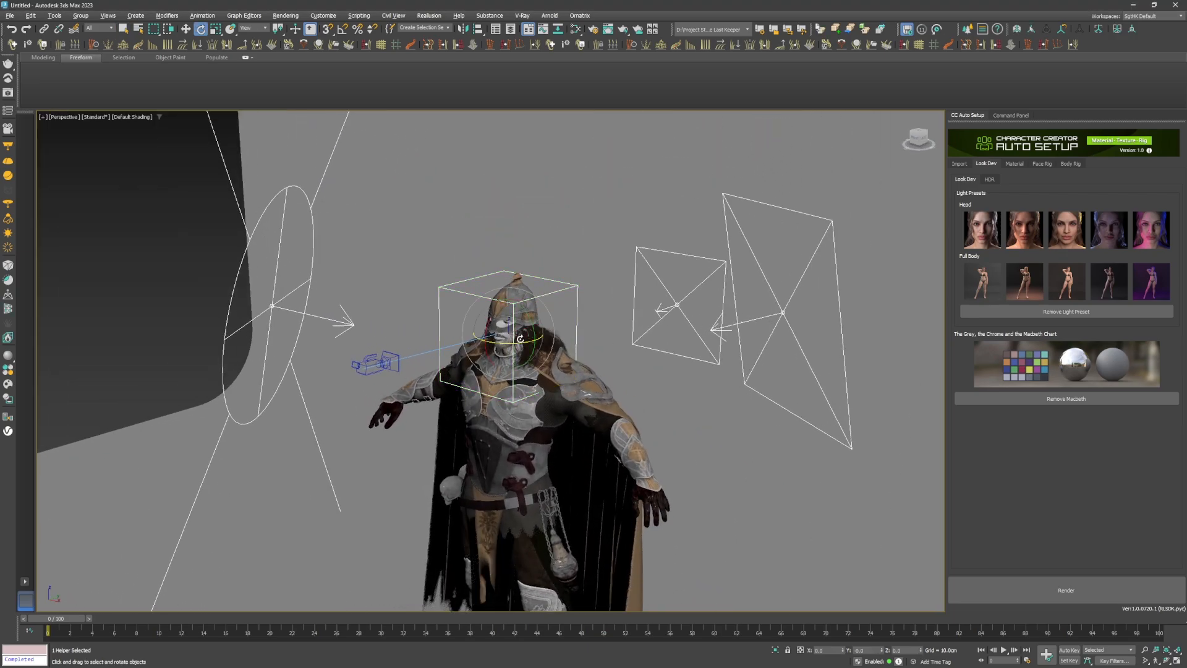
pyautogui.moveTo(520, 339)
pyautogui.mouseDown()
pyautogui.moveTo(587, 346)
pyautogui.moveTo(534, 350)
pyautogui.mouseUp()
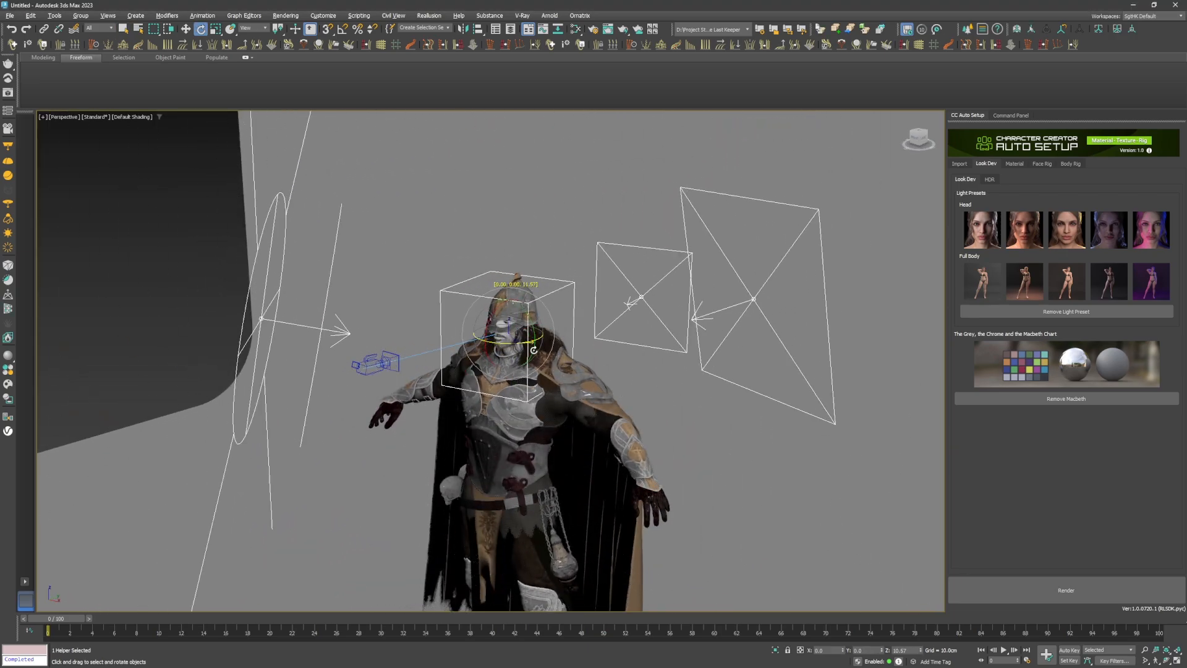
pyautogui.moveTo(533, 350)
pyautogui.keyDown('alt'); pyautogui.mouseDown(button='middle')
pyautogui.moveTo(565, 359)
pyautogui.moveTo(522, 360)
pyautogui.mouseUp(button='middle'); pyautogui.keyUp('alt')
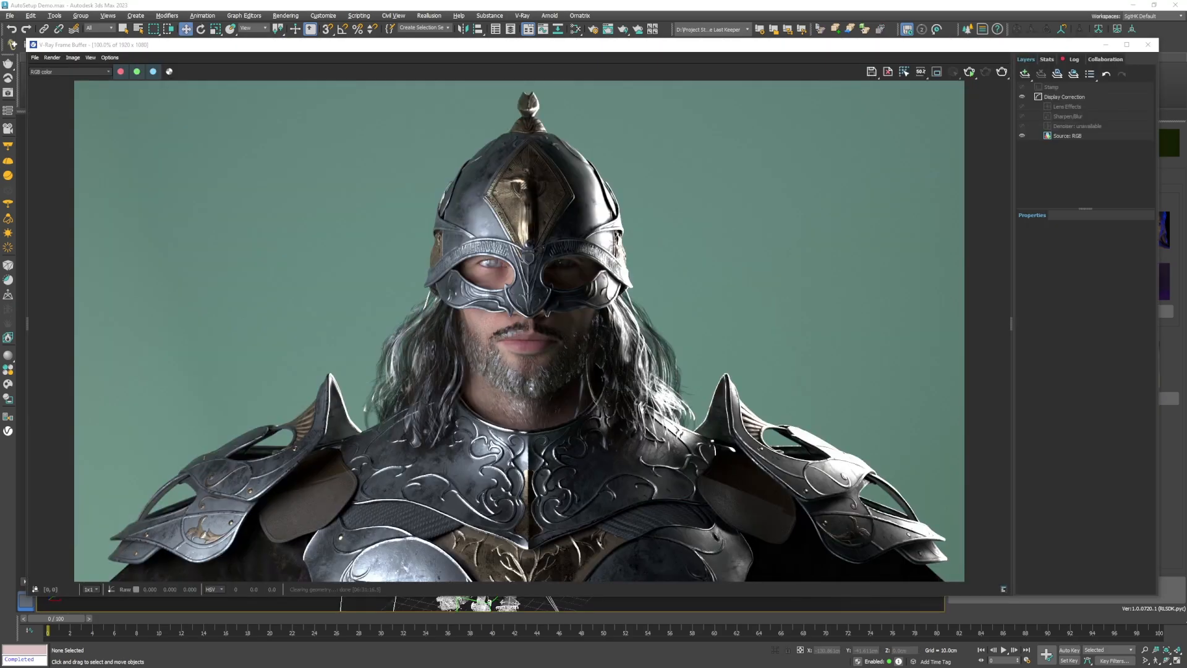
# Examine the green-background render of the character's helmet and face close up in the V-Ray Frame Buffer
pyautogui.moveTo(488, 55)
pyautogui.mouseDown()
pyautogui.moveTo(522, 41)
pyautogui.moveTo(467, 60)
pyautogui.mouseUp()
pyautogui.scroll(6, 739, 241)
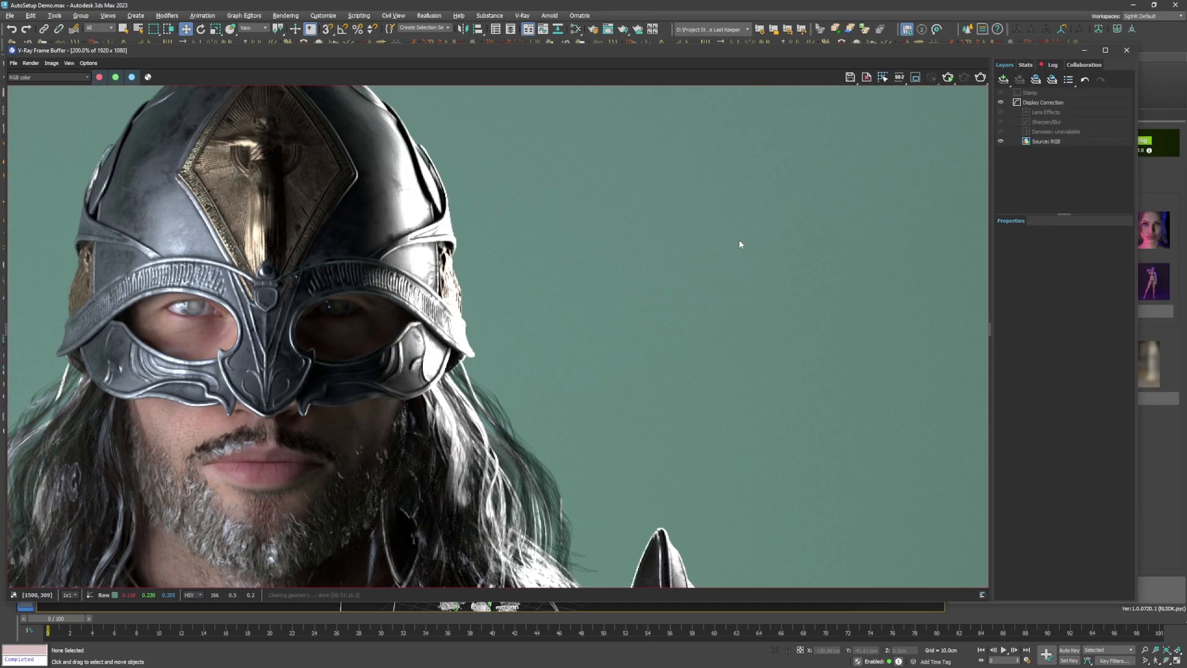
pyautogui.doubleClick(569, 290)
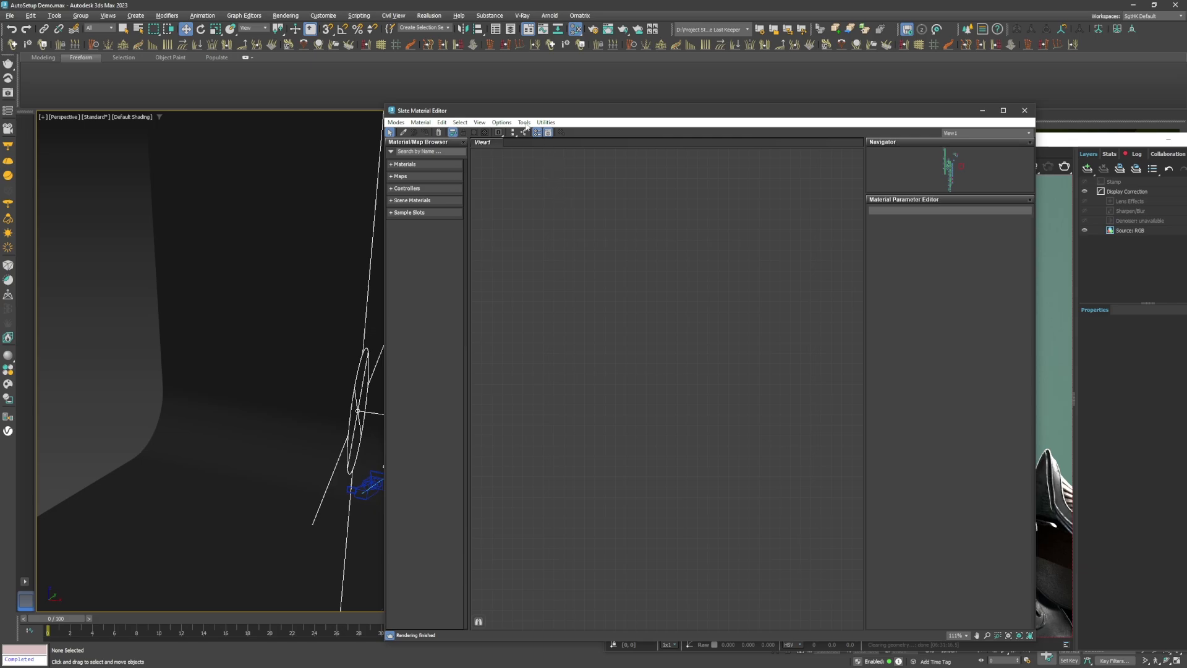
# Pick the backdrop's LookDev_Floor material into the Slate Material Editor and widen its node
pyautogui.click(283, 164)
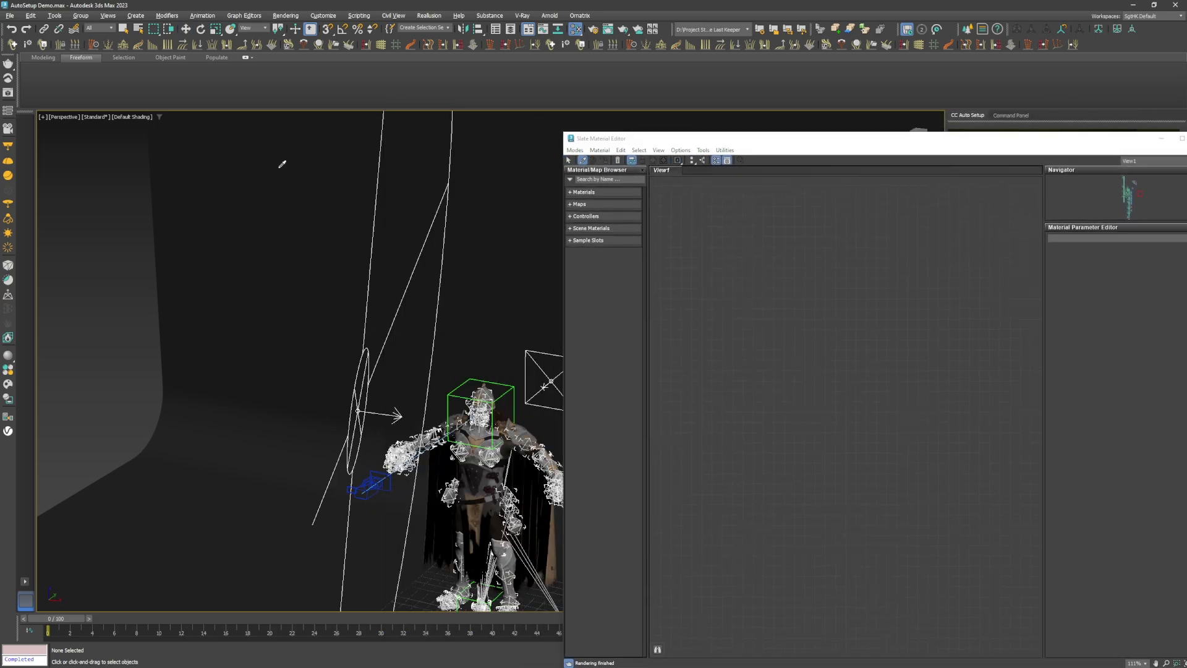
pyautogui.scroll(1, 839, 293)
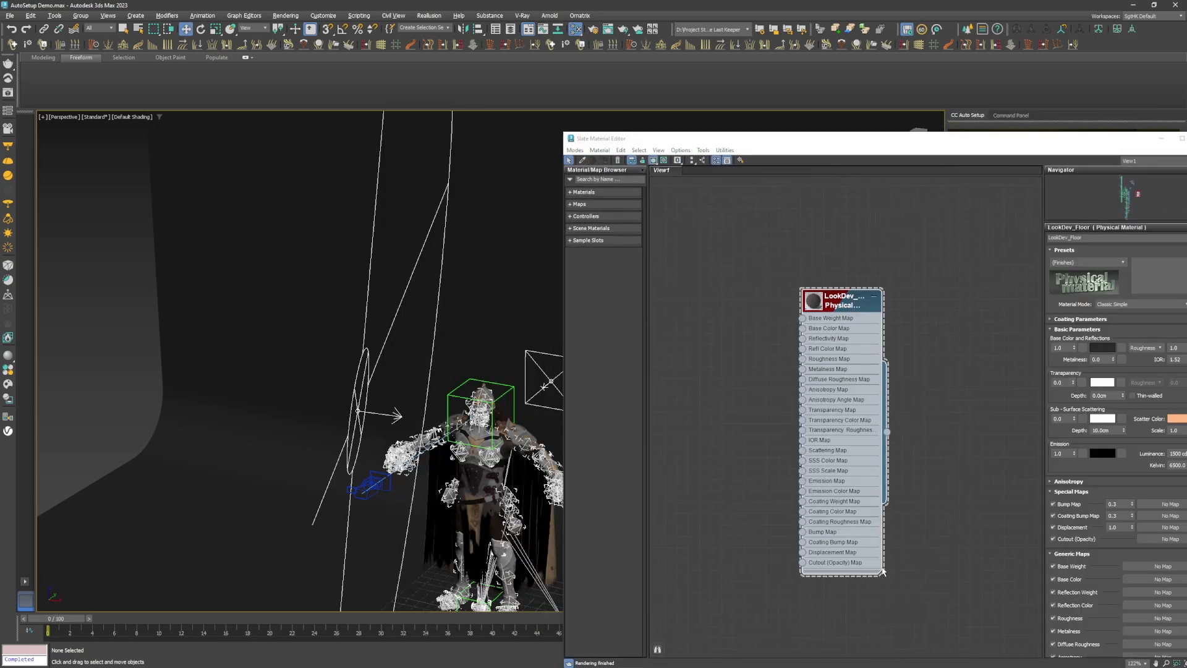
pyautogui.moveTo(883, 570); pyautogui.dragTo(945, 575)
pyautogui.scroll(5, 878, 318)
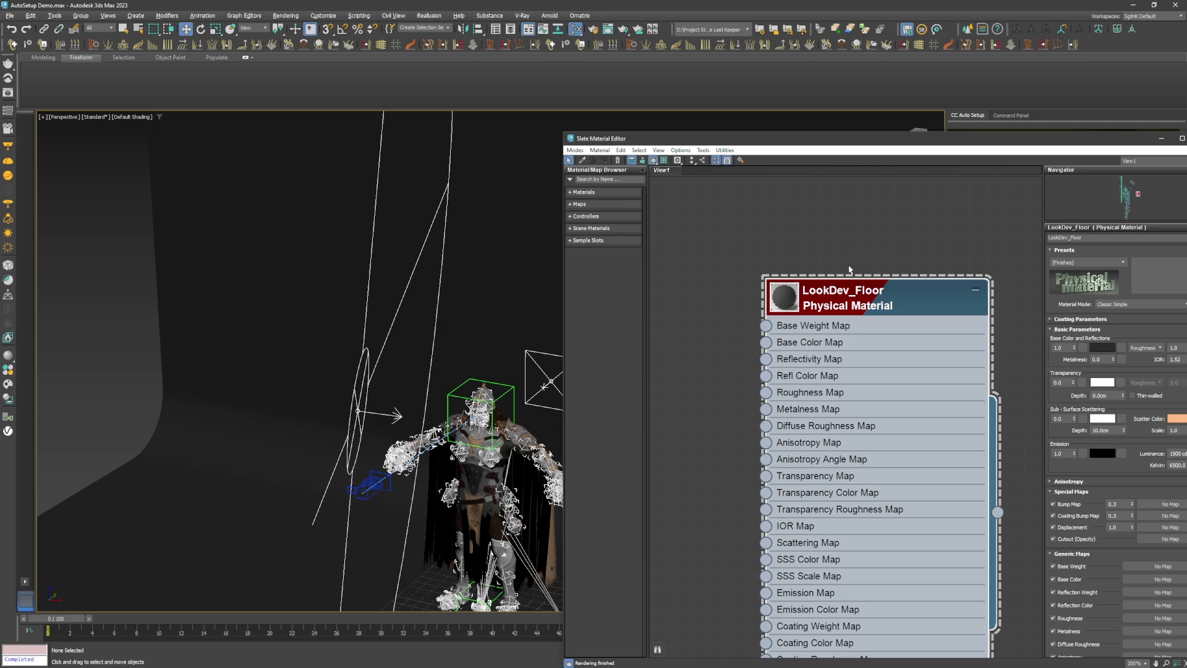
pyautogui.moveTo(834, 139); pyautogui.dragTo(620, 111)
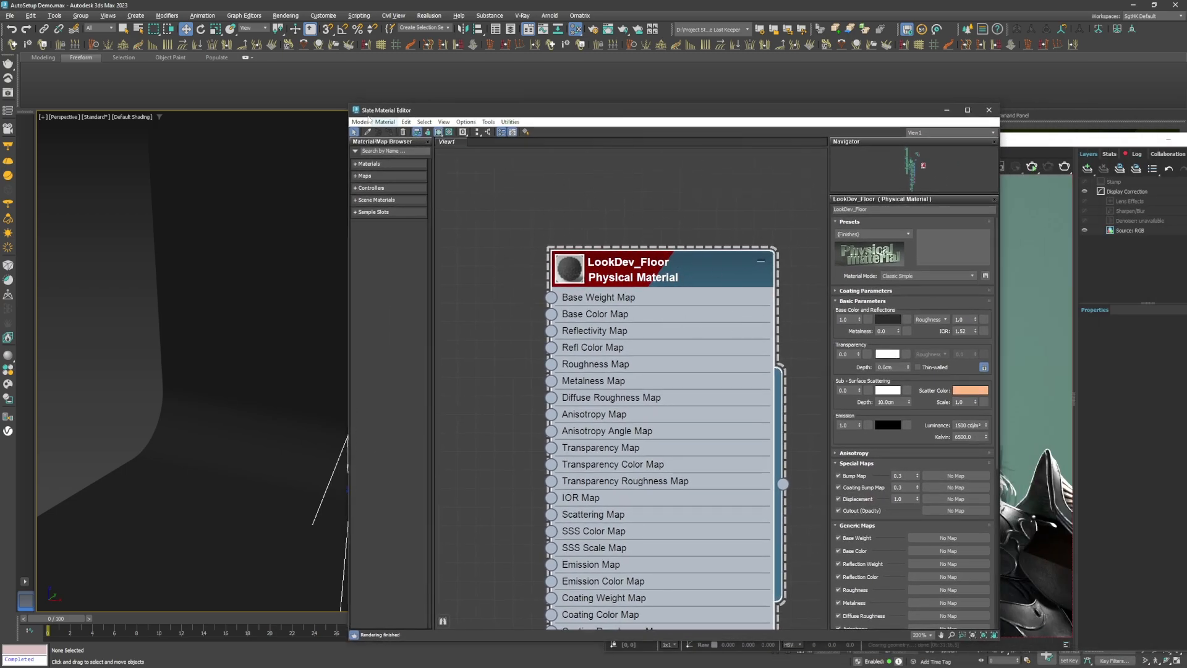
# Change the renderer in Render Setup to V-Ray 6, update 2.1 and close the dialog
pyautogui.click(592, 30)
pyautogui.click(593, 30)
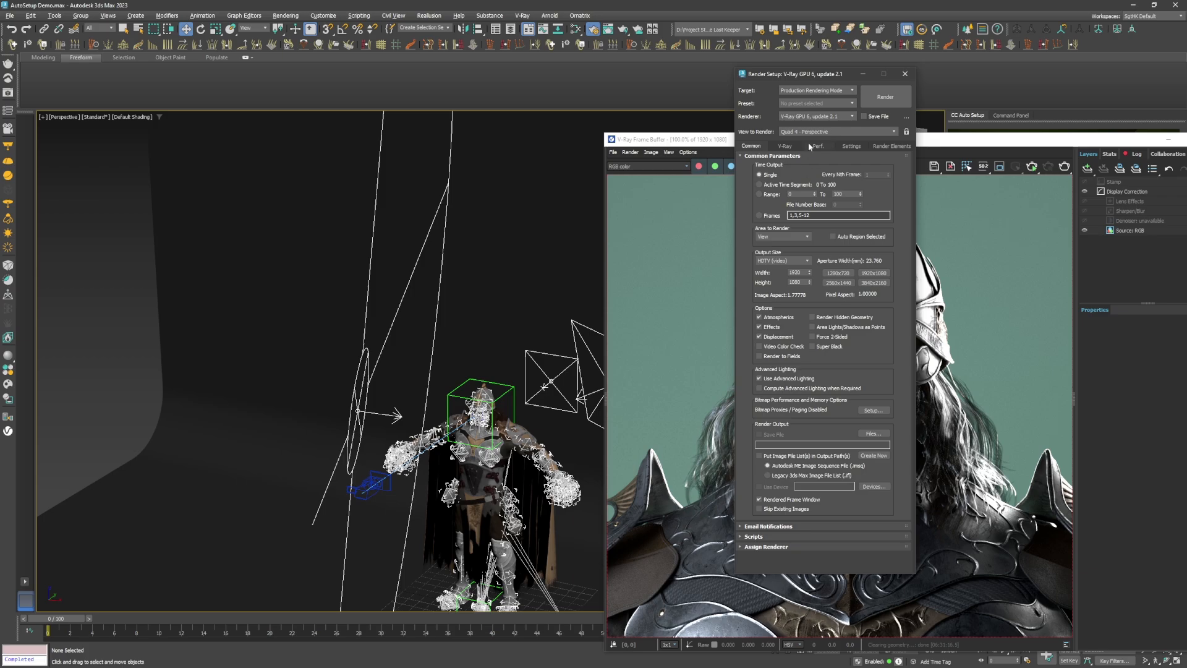
pyautogui.click(808, 117)
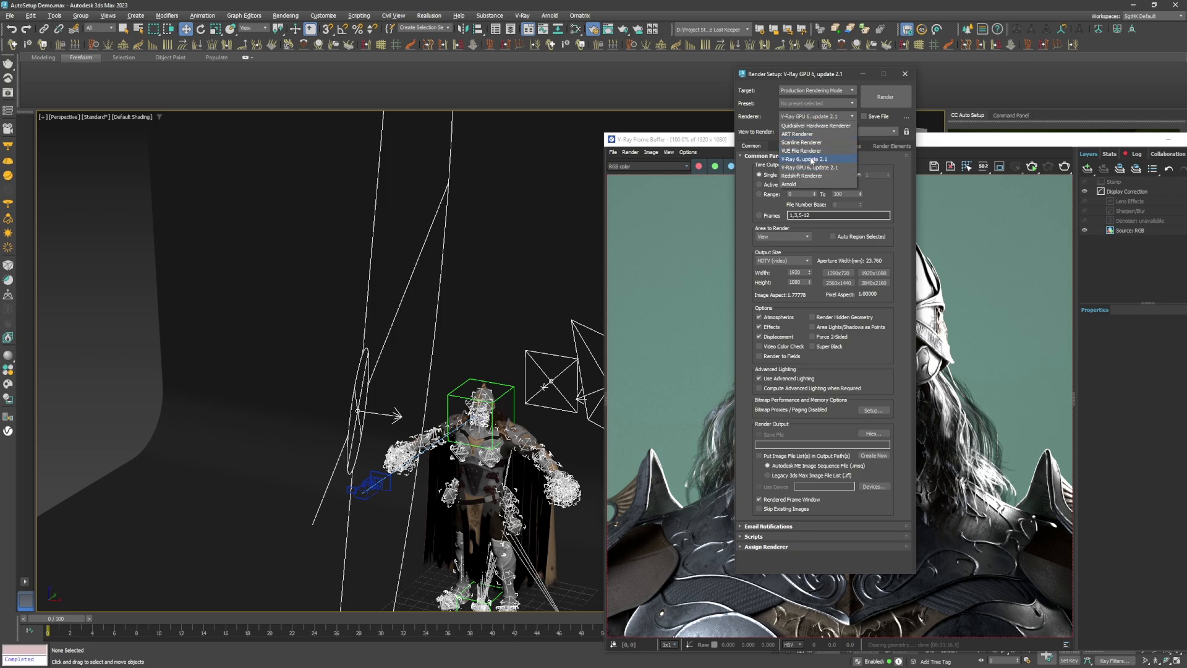
pyautogui.click(812, 160)
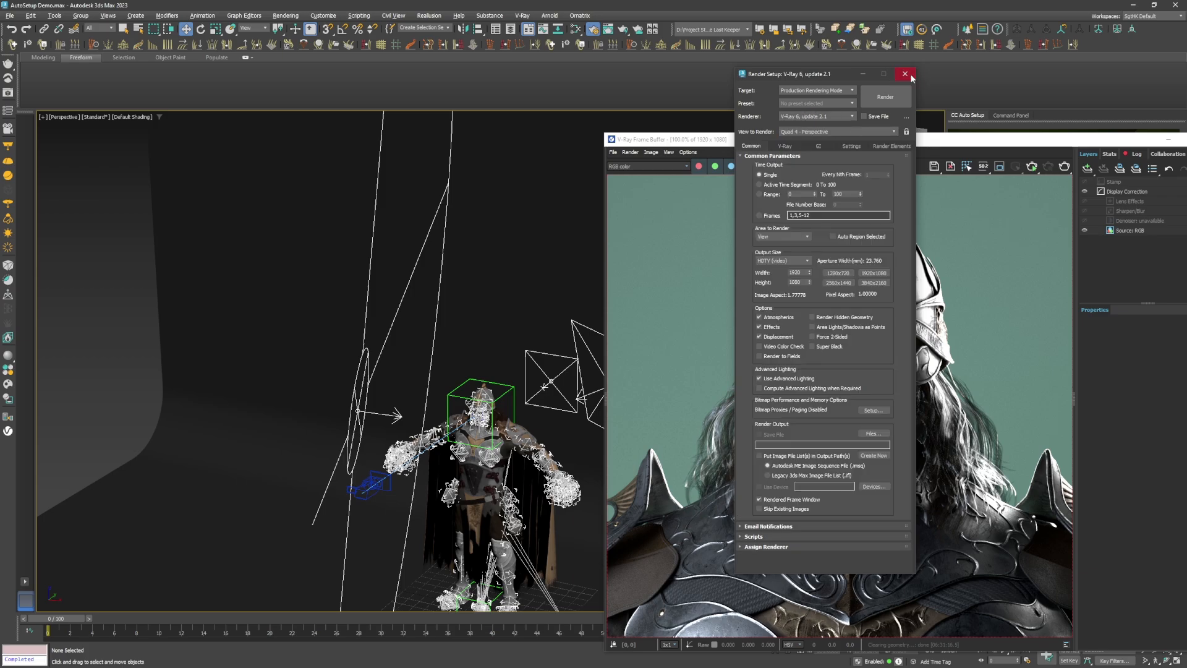
pyautogui.click(906, 74)
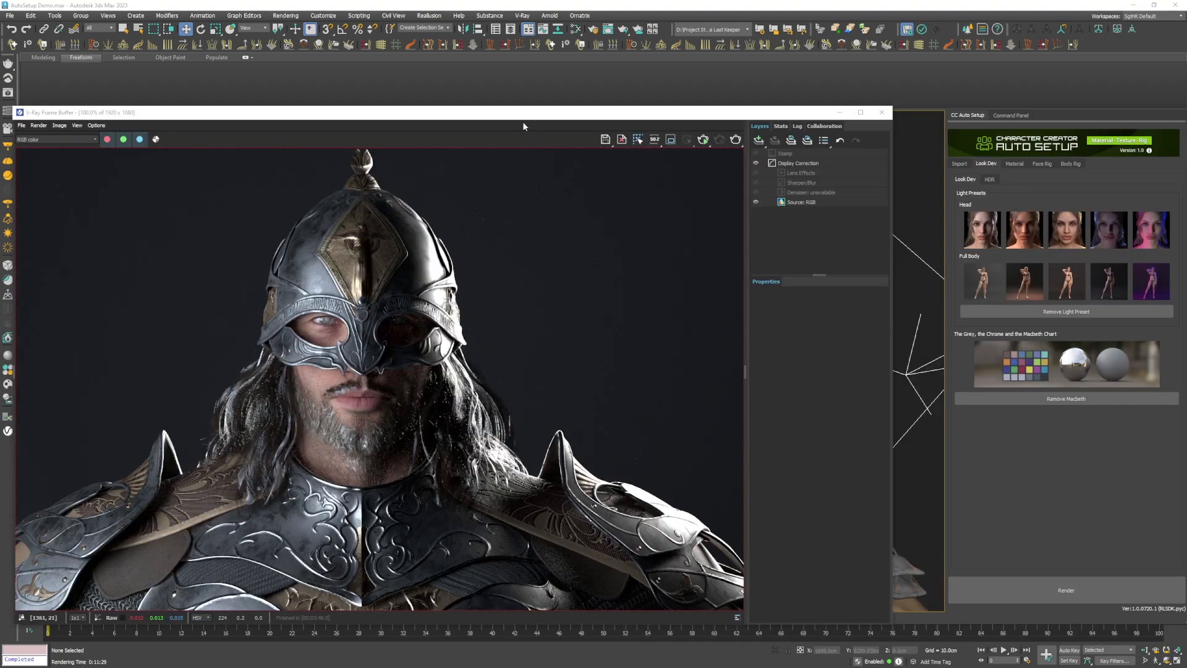
# Inspect the dark-background render for noise around the helmet's edge in the frame buffer
pyautogui.moveTo(521, 113); pyautogui.dragTo(613, 93)
pyautogui.moveTo(498, 347); pyautogui.dragTo(523, 334, button='middle')
pyautogui.scroll(1, 623, 270)
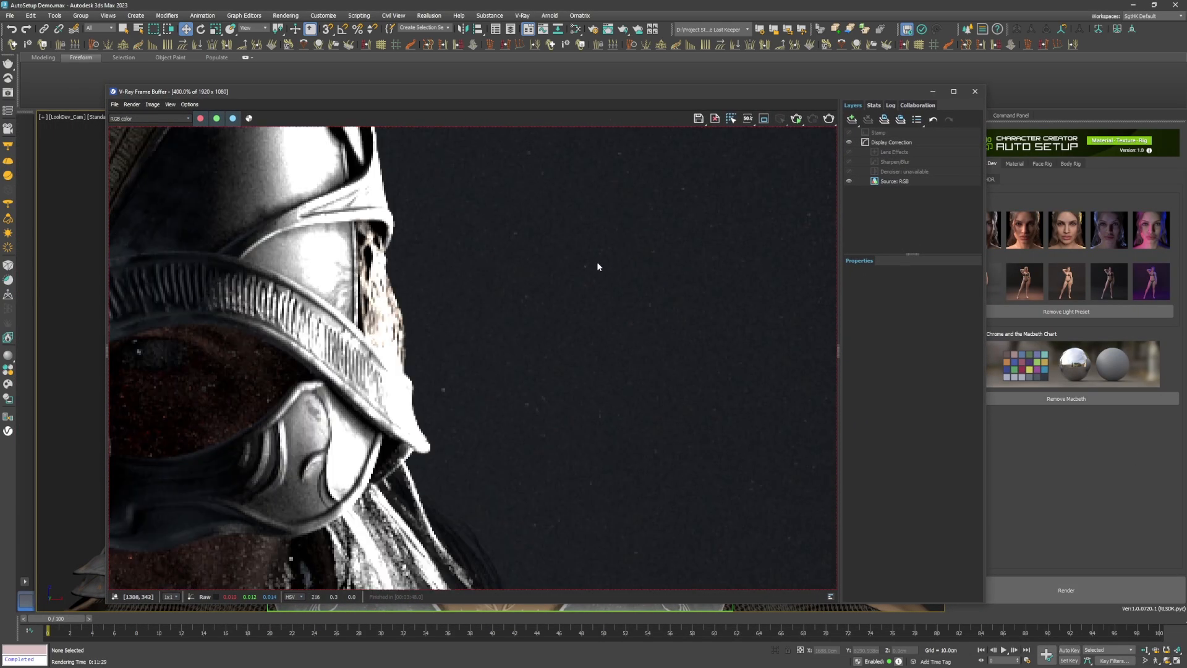
# Choose V-Ray 6, update 2.1 from the available renderers in Render Setup
pyautogui.click(812, 117)
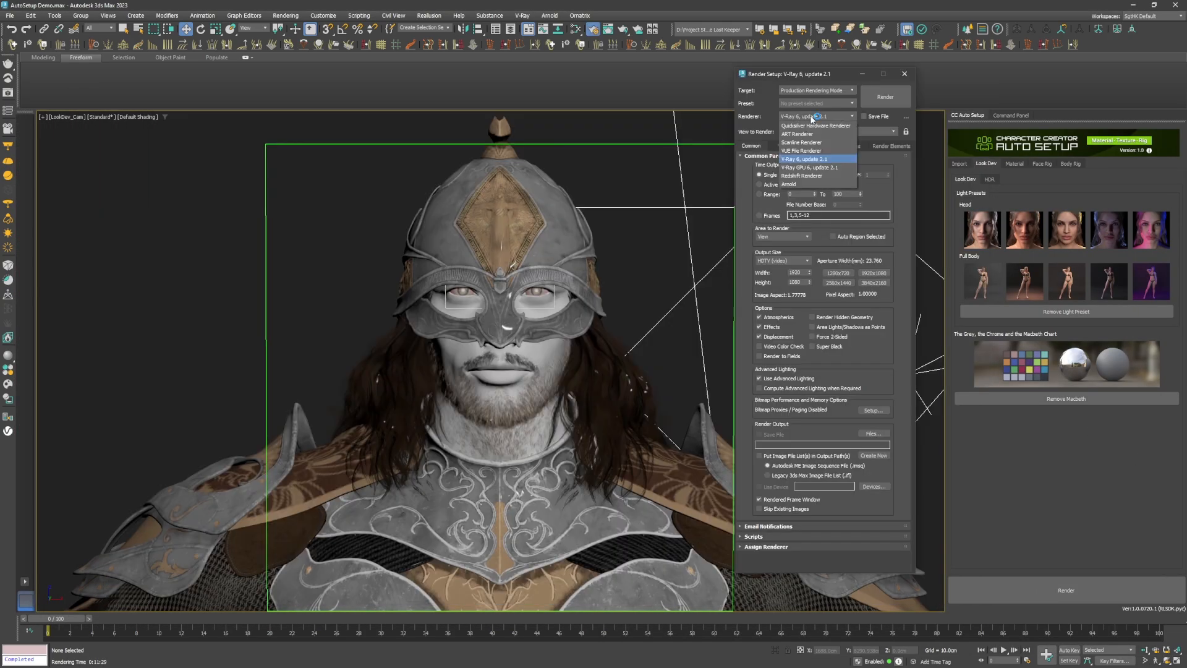
pyautogui.click(818, 161)
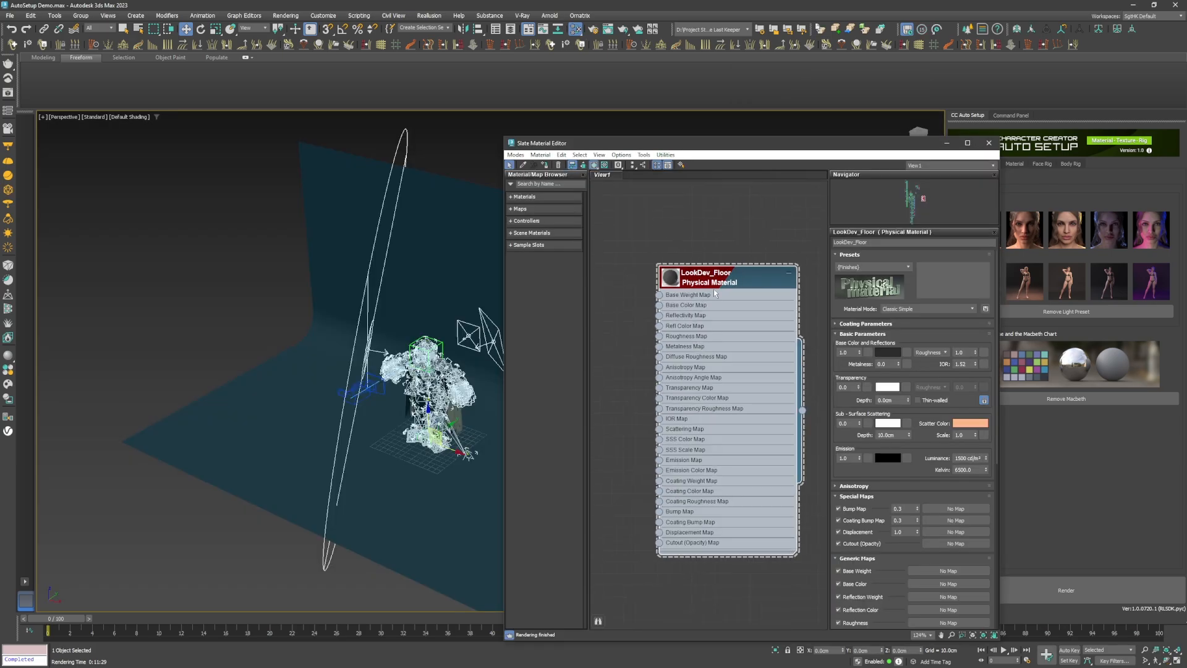
# Add a VRayMtl material beside the LookDev_Floor node in the Slate Material Editor and close the editor
pyautogui.moveTo(714, 288); pyautogui.dragTo(648, 289, button='middle')
pyautogui.rightClick(725, 209)
pyautogui.moveTo(767, 211)
pyautogui.moveTo(841, 232)
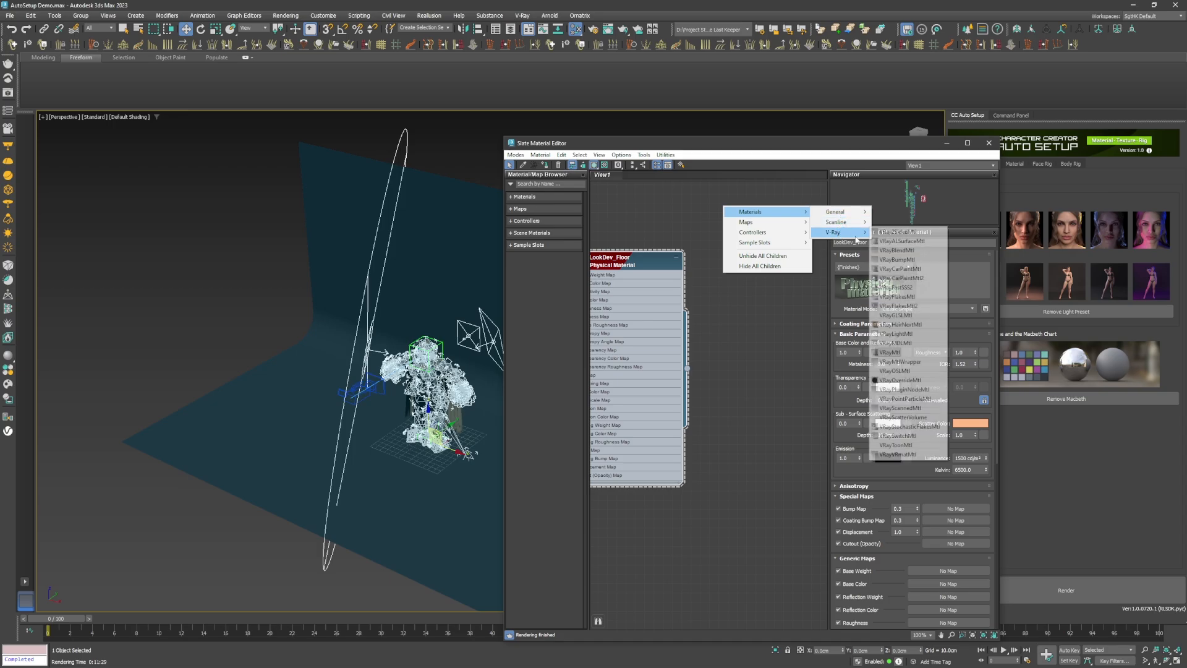
pyautogui.click(901, 356)
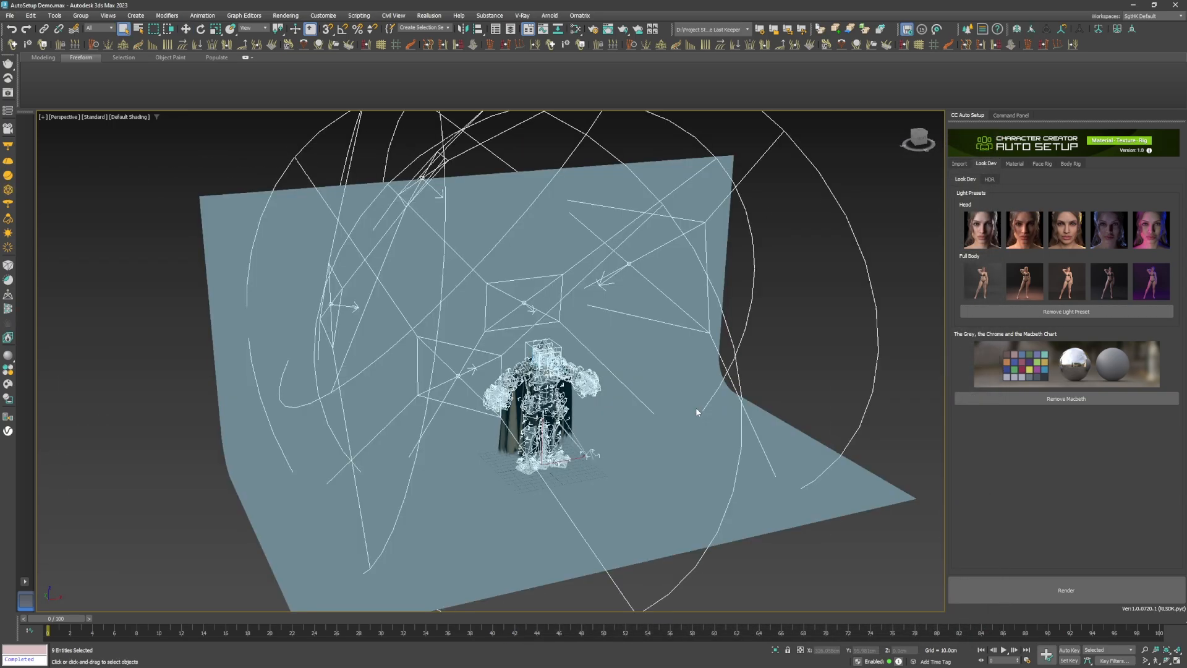
pyautogui.press('m')
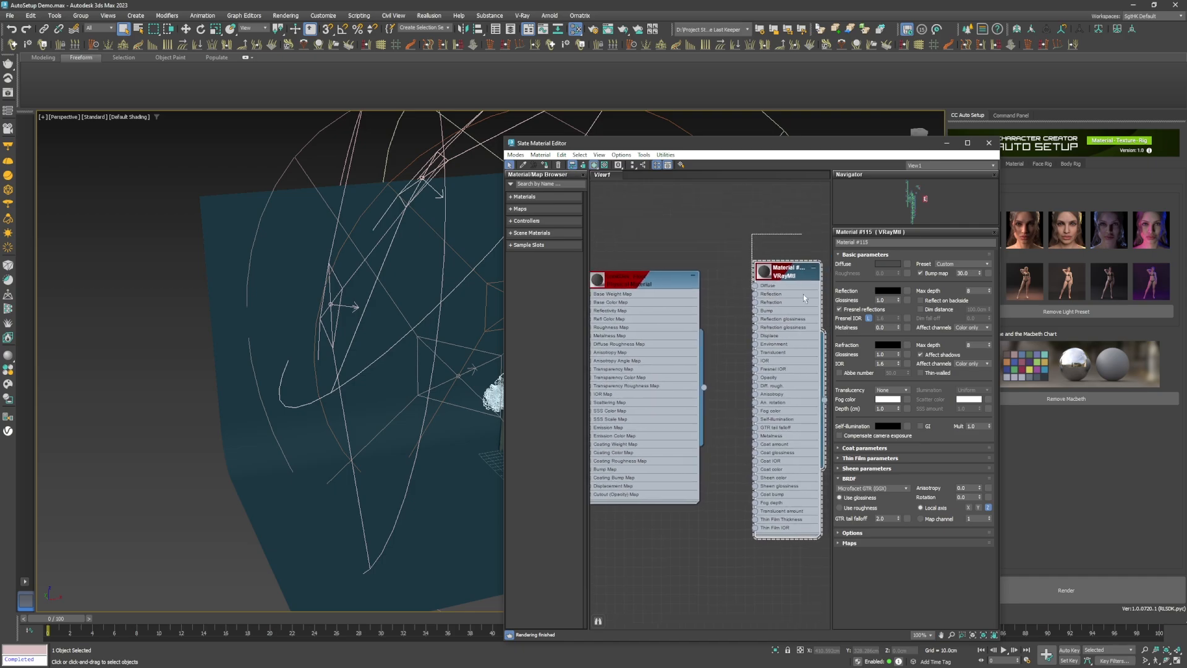
pyautogui.click(990, 144)
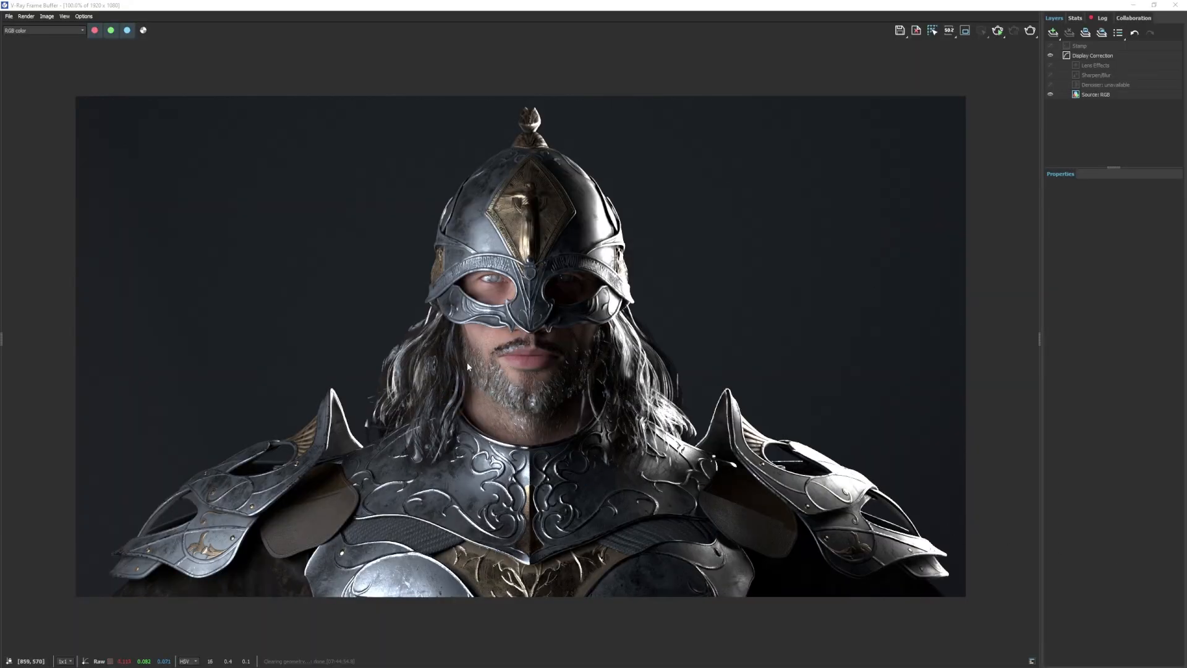
# Examine the rendered portrait at high zoom, checking the beard, hair, mask and armour details
pyautogui.scroll(5, 461, 371)
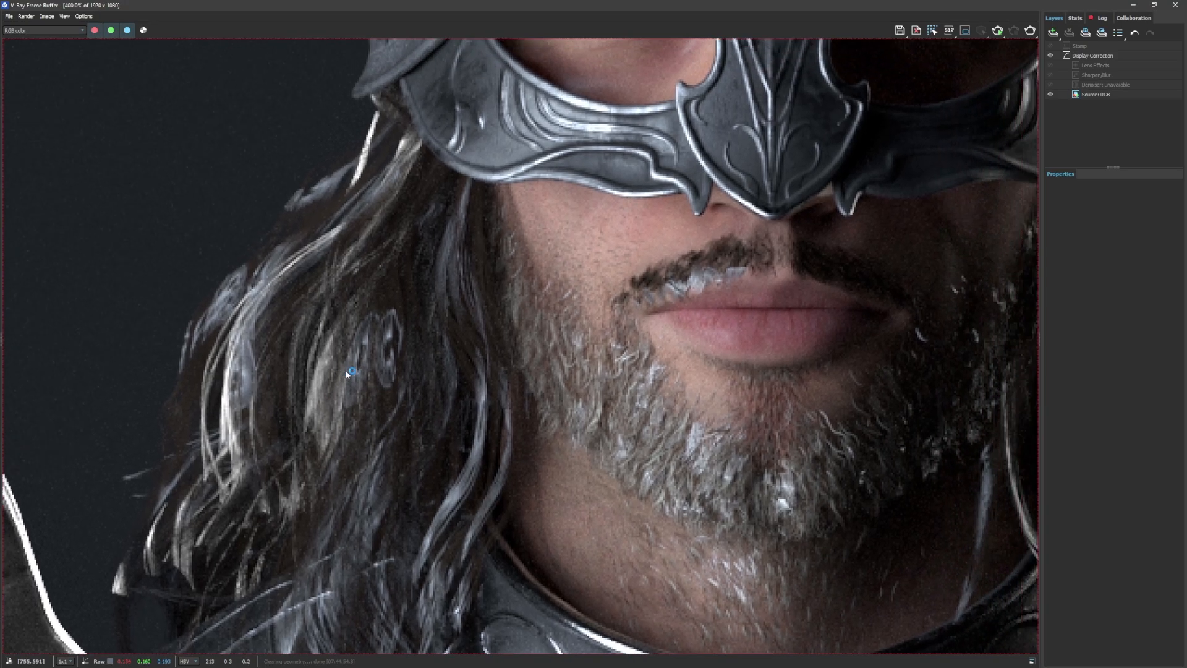
pyautogui.moveTo(345, 371); pyautogui.dragTo(64, 332, button='middle')
pyautogui.moveTo(663, 368)
pyautogui.mouseDown(button='middle')
pyautogui.moveTo(549, 414)
pyautogui.moveTo(358, 361)
pyautogui.mouseUp(button='middle')
pyautogui.moveTo(238, 377); pyautogui.dragTo(652, 371, button='middle')
pyautogui.moveTo(262, 366); pyautogui.dragTo(570, 360, button='middle')
pyautogui.moveTo(418, 337); pyautogui.dragTo(418, 307, button='middle')
pyautogui.scroll(-2, 417, 307)
pyautogui.moveTo(507, 230); pyautogui.dragTo(510, 315, button='middle')
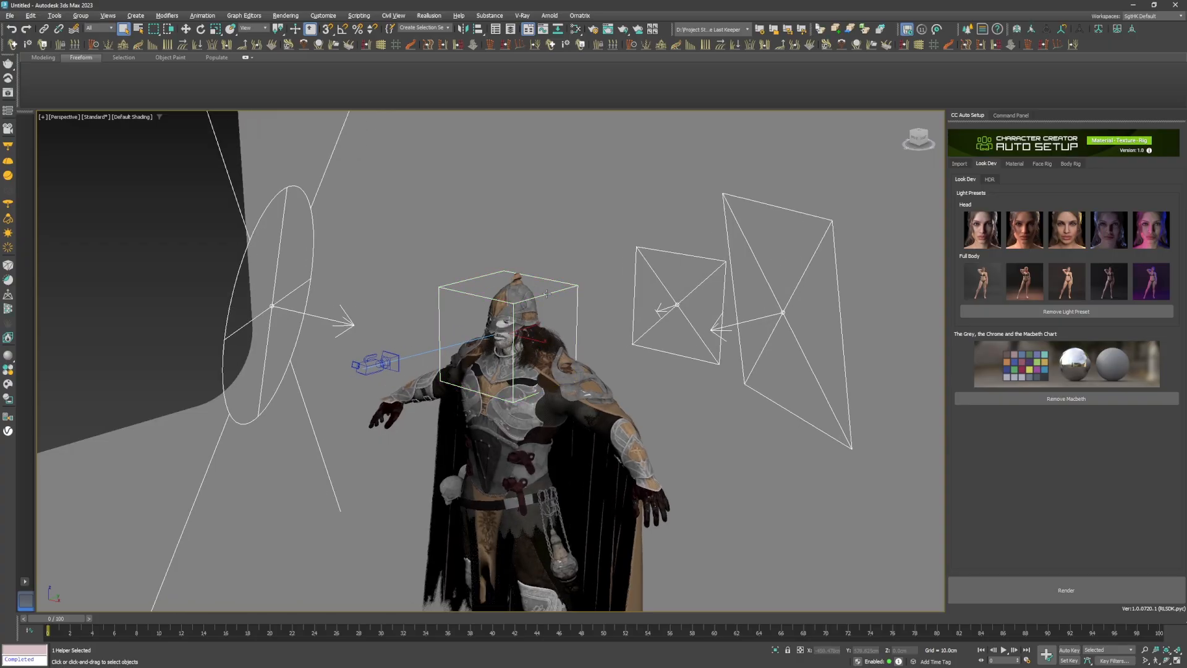
# Turn the head light rig by rotating its box helper horizontally around the character
pyautogui.press('e')
pyautogui.moveTo(520, 341); pyautogui.dragTo(604, 353)
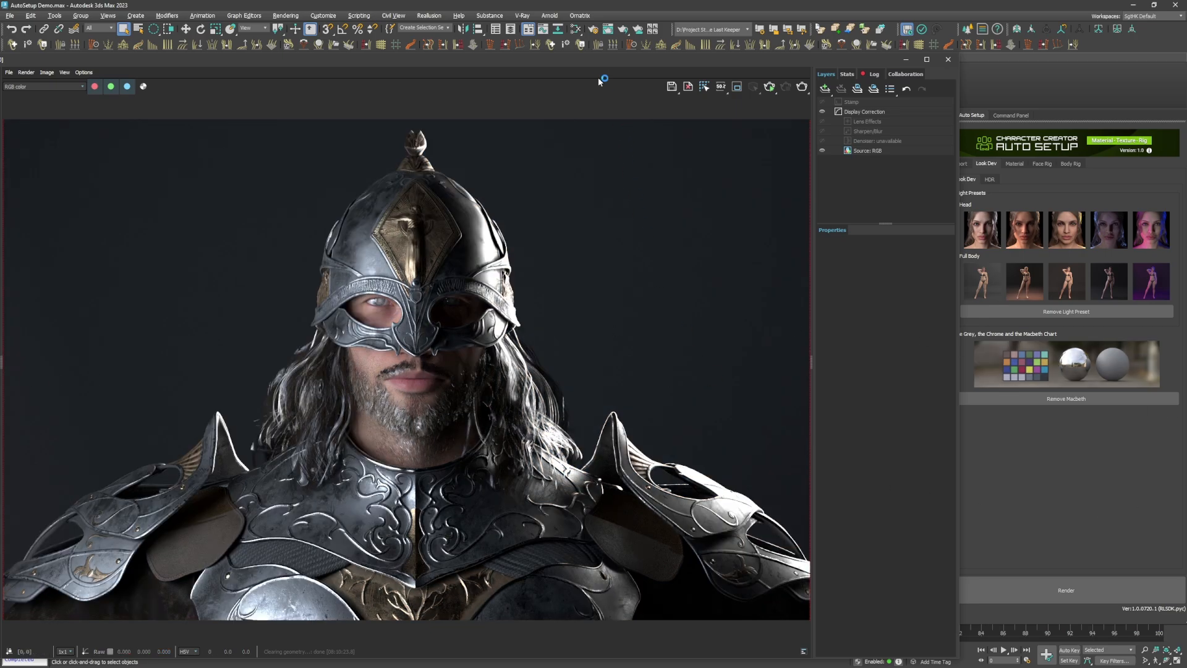
# Reposition the V-Ray Frame Buffer and compare the forearm armour and boot renders side by side from the history
pyautogui.moveTo(589, 58); pyautogui.dragTo(586, 50)
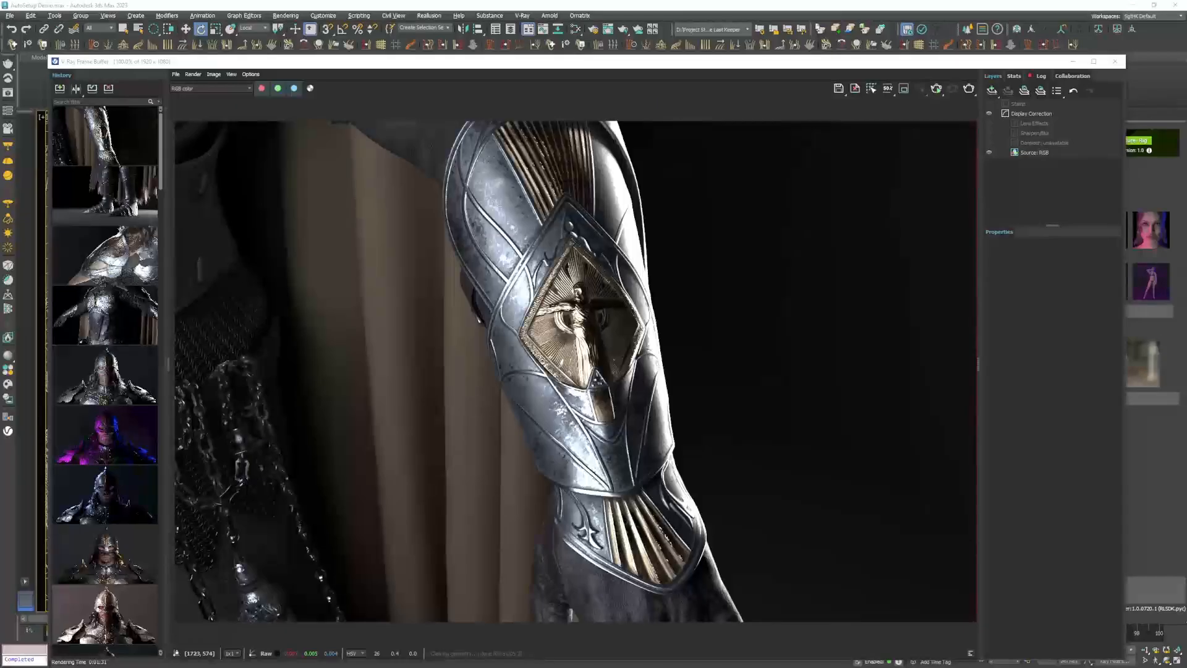
pyautogui.click(76, 90)
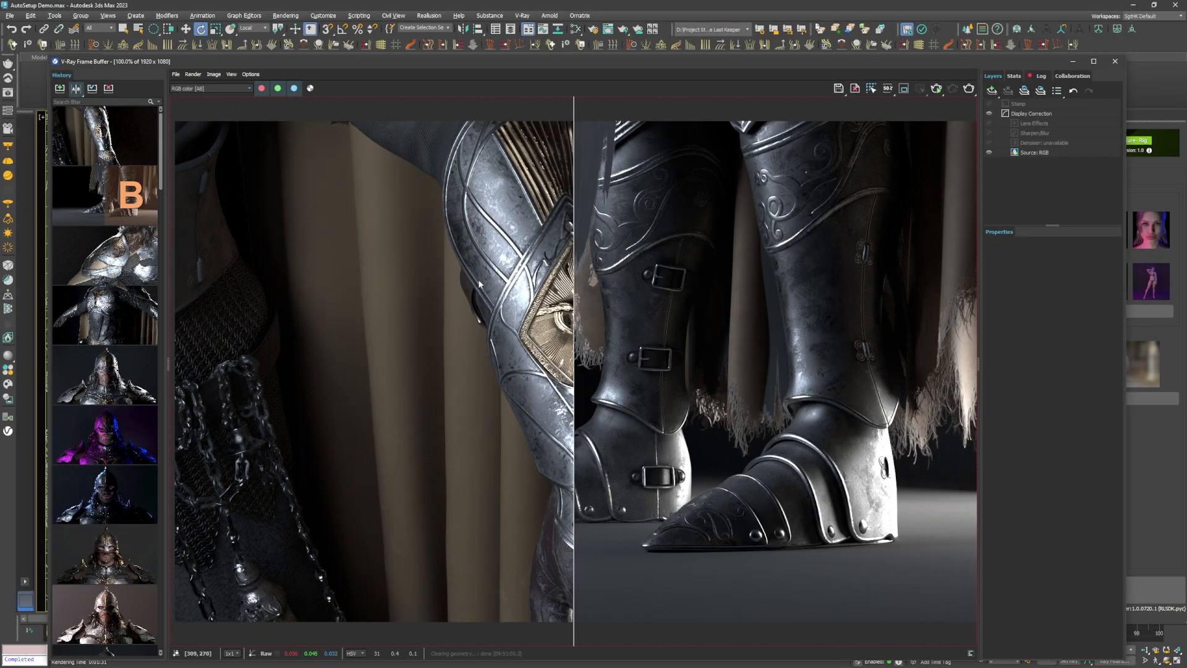
# Examine the boot armour and frayed cloth edges up close in the frame buffer comparison, widening the boot side of the split
pyautogui.moveTo(575, 296); pyautogui.dragTo(351, 309)
pyautogui.scroll(1, 365, 326)
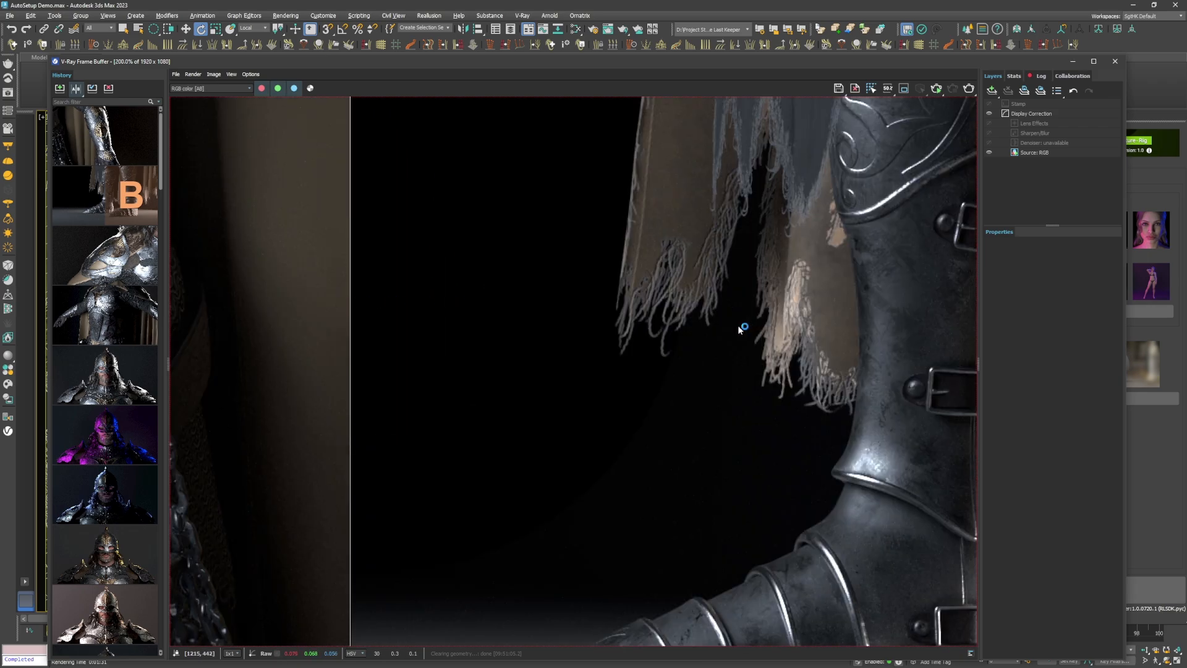
pyautogui.moveTo(737, 324); pyautogui.dragTo(376, 222, button='middle')
pyautogui.moveTo(376, 220); pyautogui.dragTo(305, 267)
pyautogui.scroll(-1, 502, 269)
pyautogui.moveTo(502, 272); pyautogui.dragTo(536, 272, button='middle')
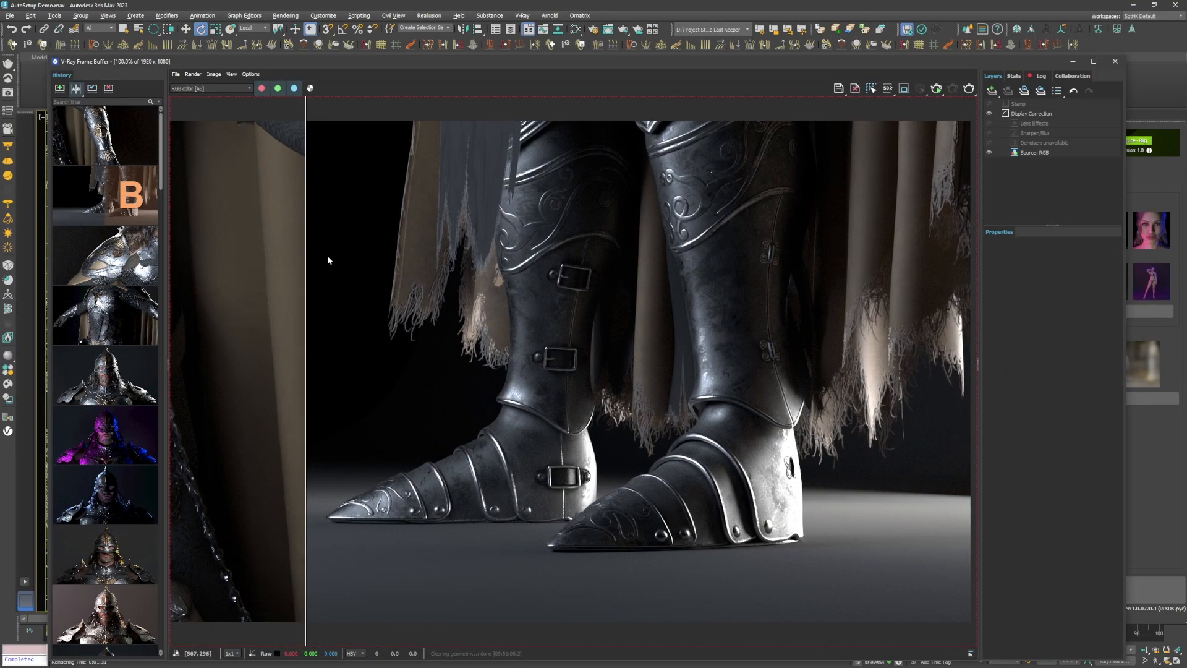
pyautogui.moveTo(311, 252)
pyautogui.mouseDown()
pyautogui.moveTo(570, 247)
pyautogui.moveTo(966, 309)
pyautogui.moveTo(223, 284)
pyautogui.moveTo(893, 316)
pyautogui.moveTo(663, 342)
pyautogui.moveTo(251, 322)
pyautogui.mouseUp()
# Compare the torso armour render with the front helmet portrait from the history and inspect the portrait up close
pyautogui.click(77, 254)
pyautogui.click(124, 315)
pyautogui.moveTo(531, 313); pyautogui.dragTo(651, 362, button='middle')
pyautogui.moveTo(236, 283)
pyautogui.mouseDown()
pyautogui.moveTo(465, 289)
pyautogui.moveTo(657, 328)
pyautogui.moveTo(922, 347)
pyautogui.mouseUp()
pyautogui.click(83, 372)
pyautogui.moveTo(861, 350); pyautogui.dragTo(685, 344, button='middle')
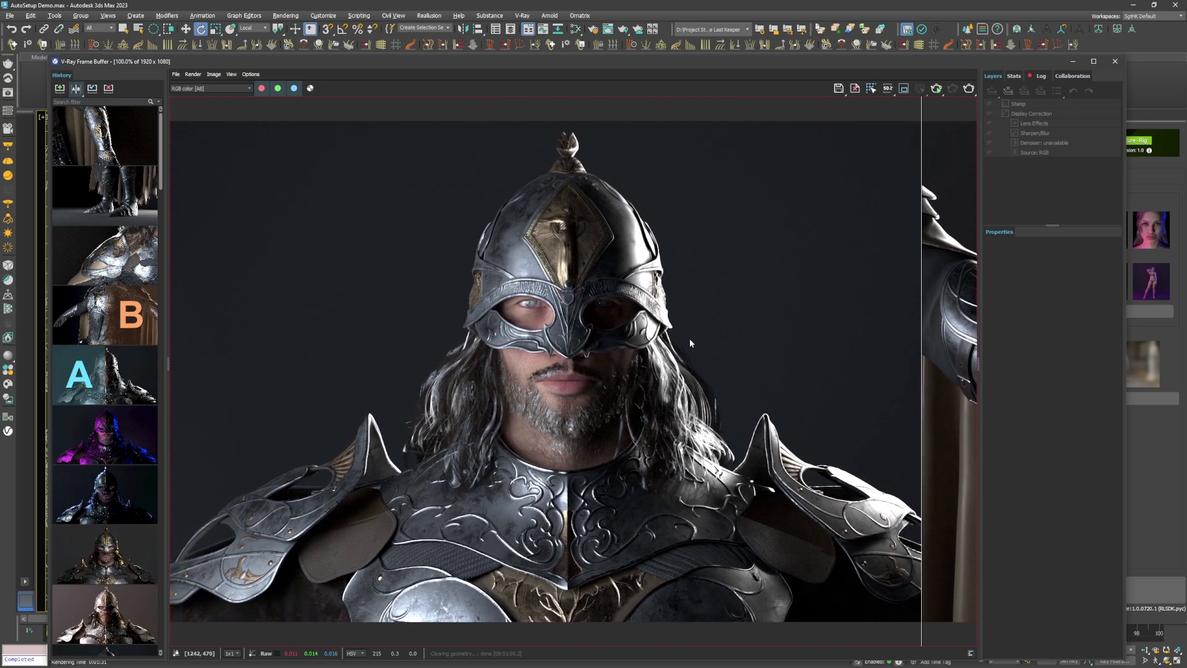
pyautogui.scroll(1, 608, 494)
pyautogui.moveTo(608, 494); pyautogui.dragTo(915, 359, button='middle')
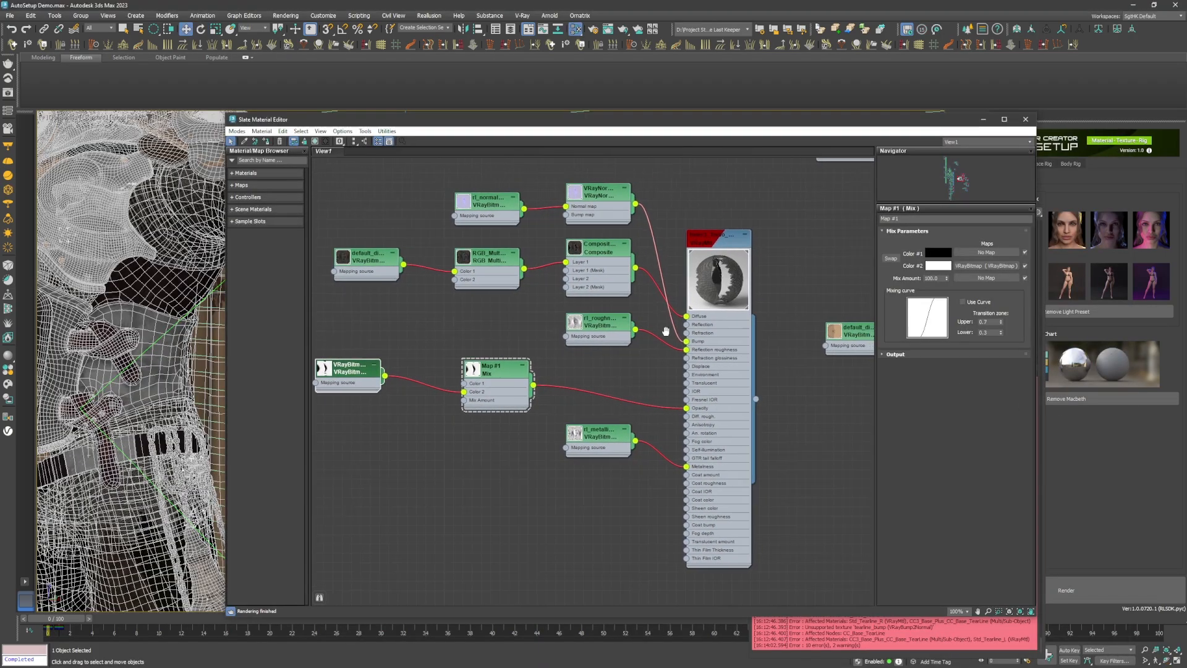
# Examine how the bitmap and Mix map feed the opacity of the armour material in the Slate Material Editor
pyautogui.moveTo(666, 332); pyautogui.dragTo(693, 341, button='middle')
pyautogui.scroll(2, 743, 220)
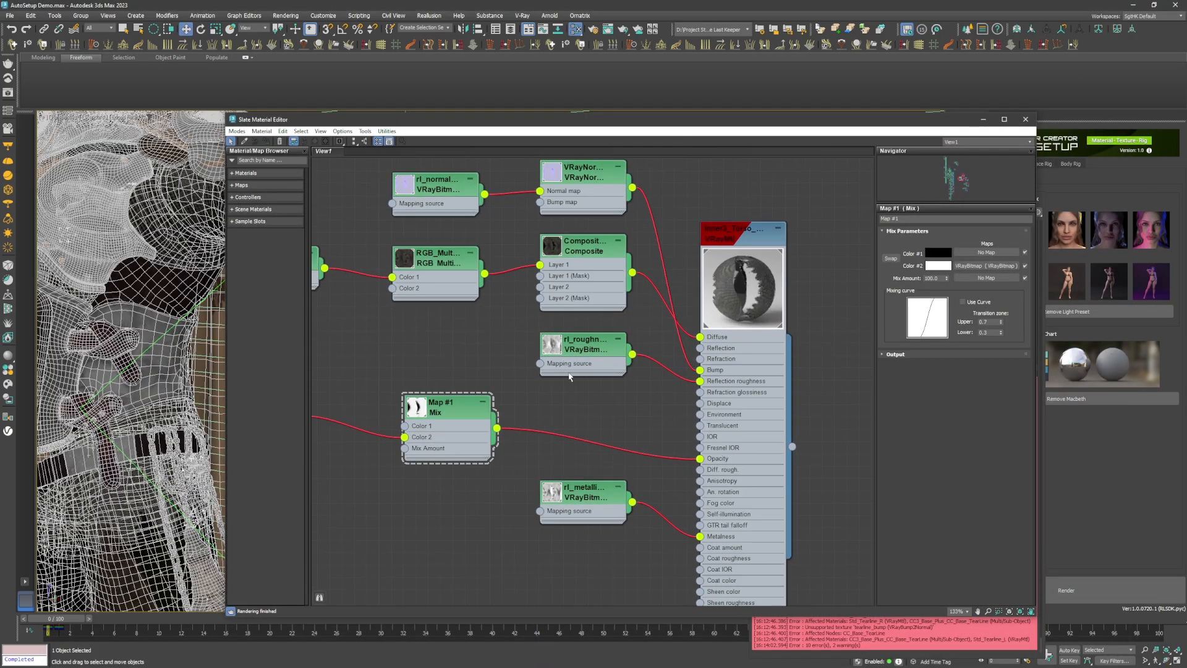
pyautogui.moveTo(479, 400); pyautogui.dragTo(609, 332, button='middle')
pyautogui.moveTo(508, 320); pyautogui.dragTo(537, 315, button='middle')
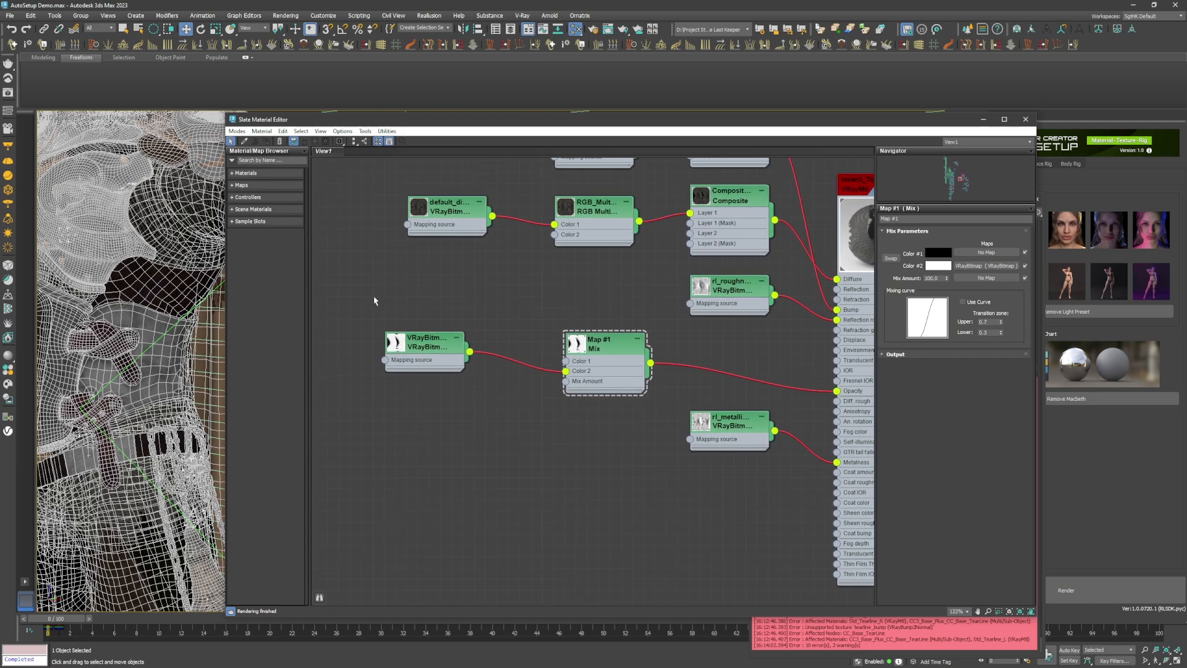
pyautogui.moveTo(671, 428); pyautogui.dragTo(670, 426)
pyautogui.moveTo(620, 312); pyautogui.dragTo(564, 330, button='middle')
pyautogui.scroll(1, 564, 329)
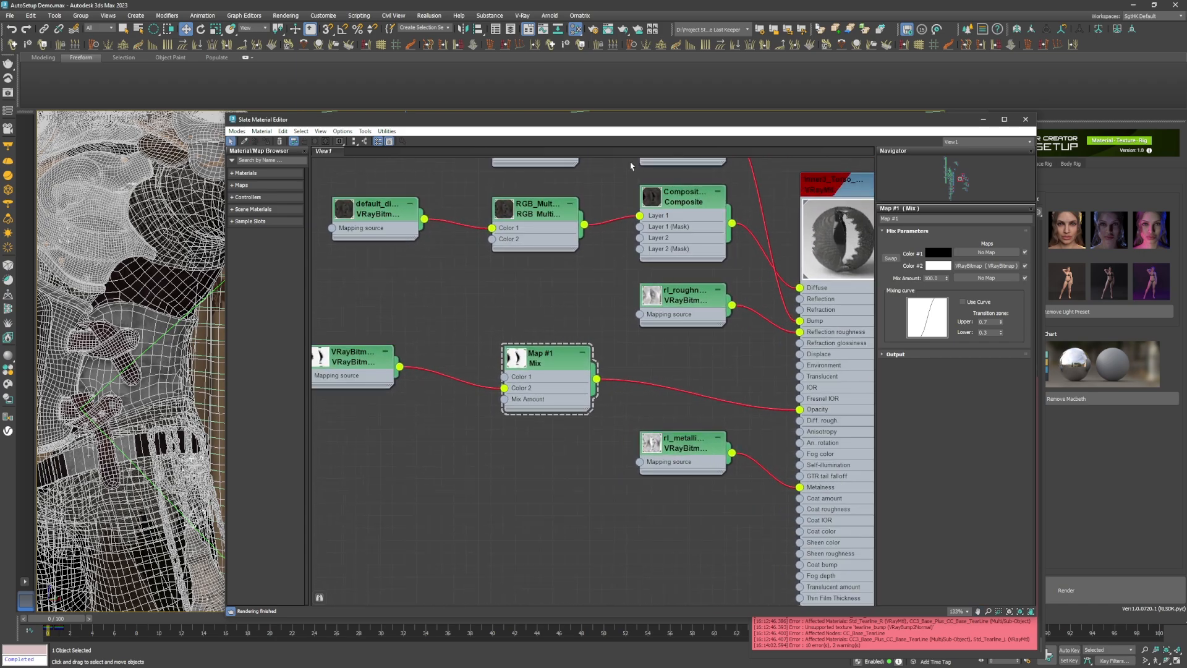
# Wire the VRayBitmap directly into the material's Opacity, delete the Mix map, and place the bitmap beside the material's other input maps
pyautogui.moveTo(484, 316)
pyautogui.mouseDown(button='middle')
pyautogui.moveTo(553, 314)
pyautogui.moveTo(470, 333)
pyautogui.mouseUp(button='middle')
pyautogui.scroll(1, 508, 355)
pyautogui.scroll(-2, 540, 363)
pyautogui.scroll(-1, 469, 334)
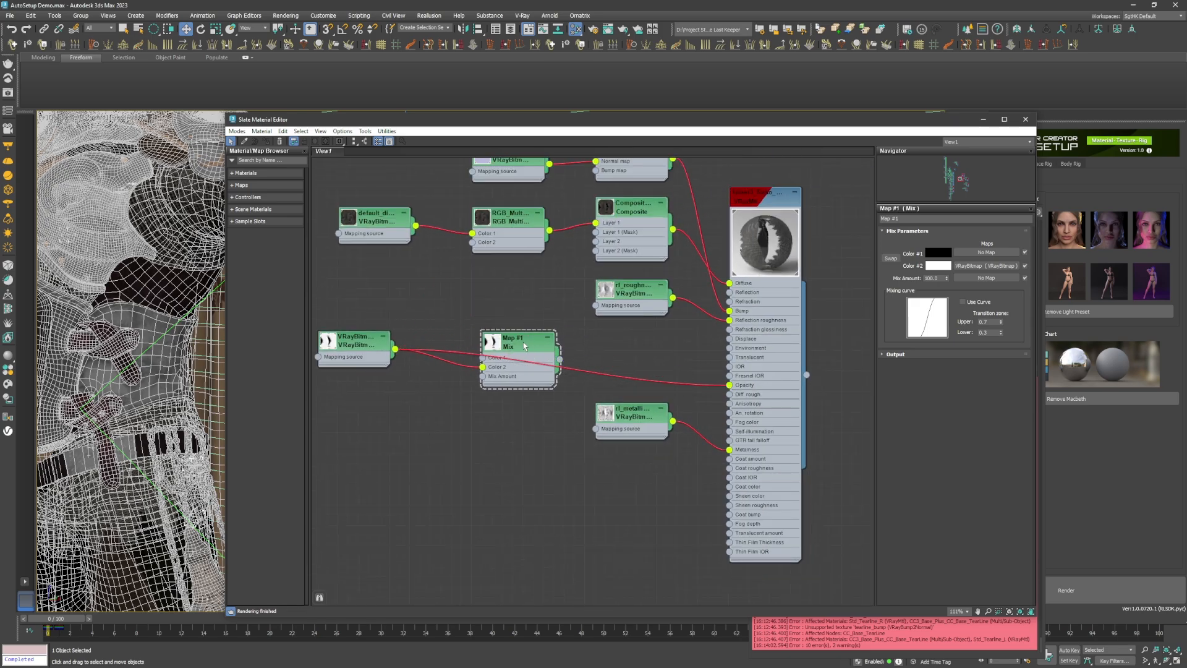
pyautogui.press('Delete')
pyautogui.moveTo(357, 340); pyautogui.dragTo(614, 360)
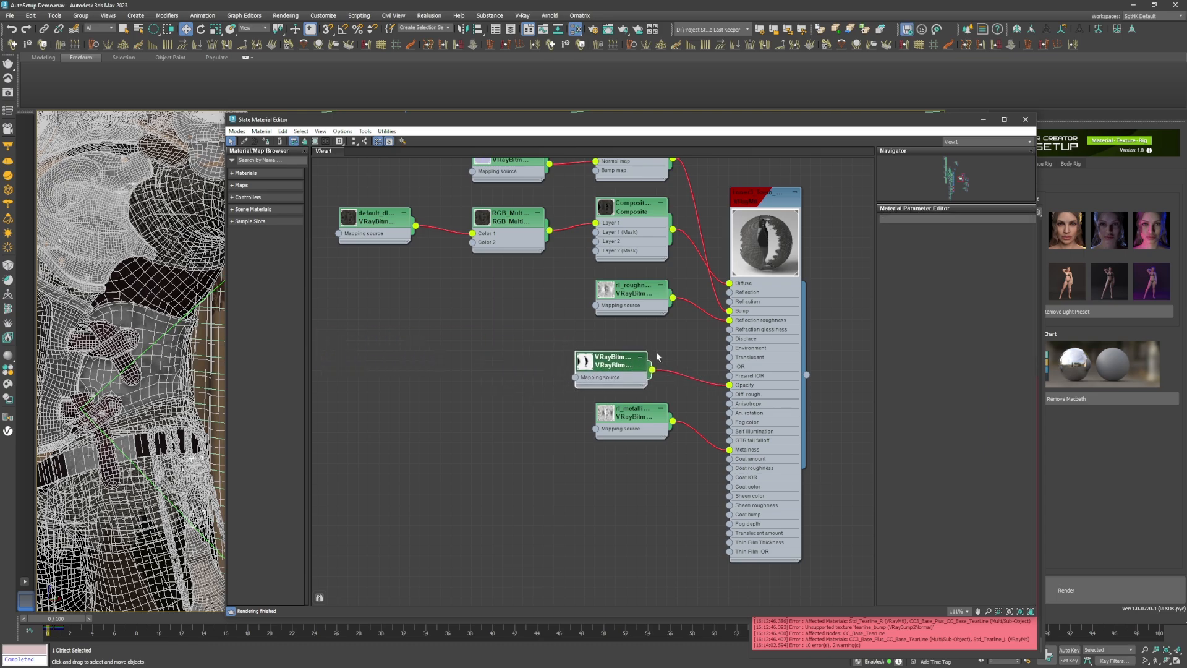
pyautogui.click(748, 199)
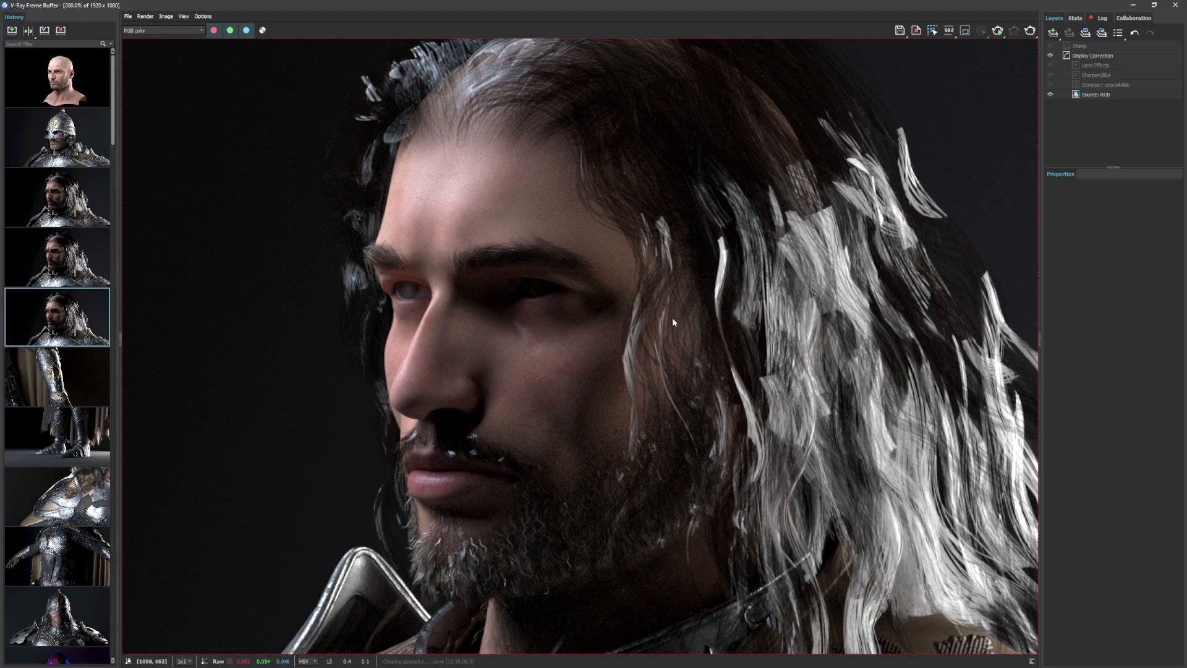
# Examine the skin, eyes and beard of the bare-headed portrait render at high zoom
pyautogui.scroll(2, 545, 312)
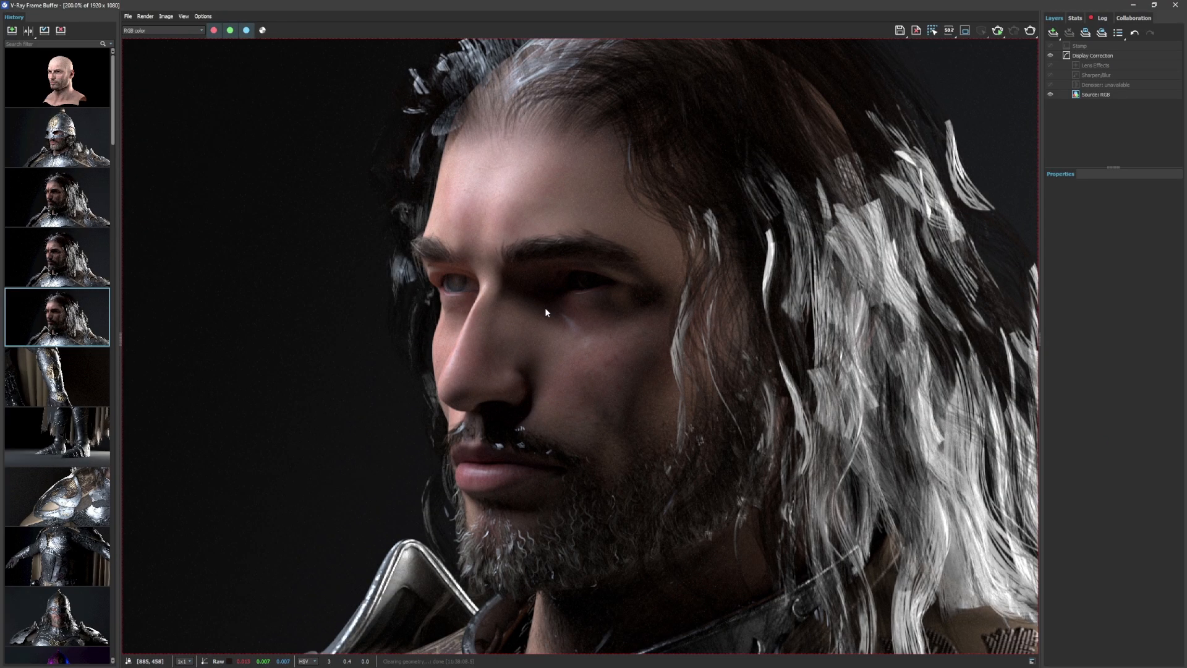
pyautogui.scroll(2, 520, 303)
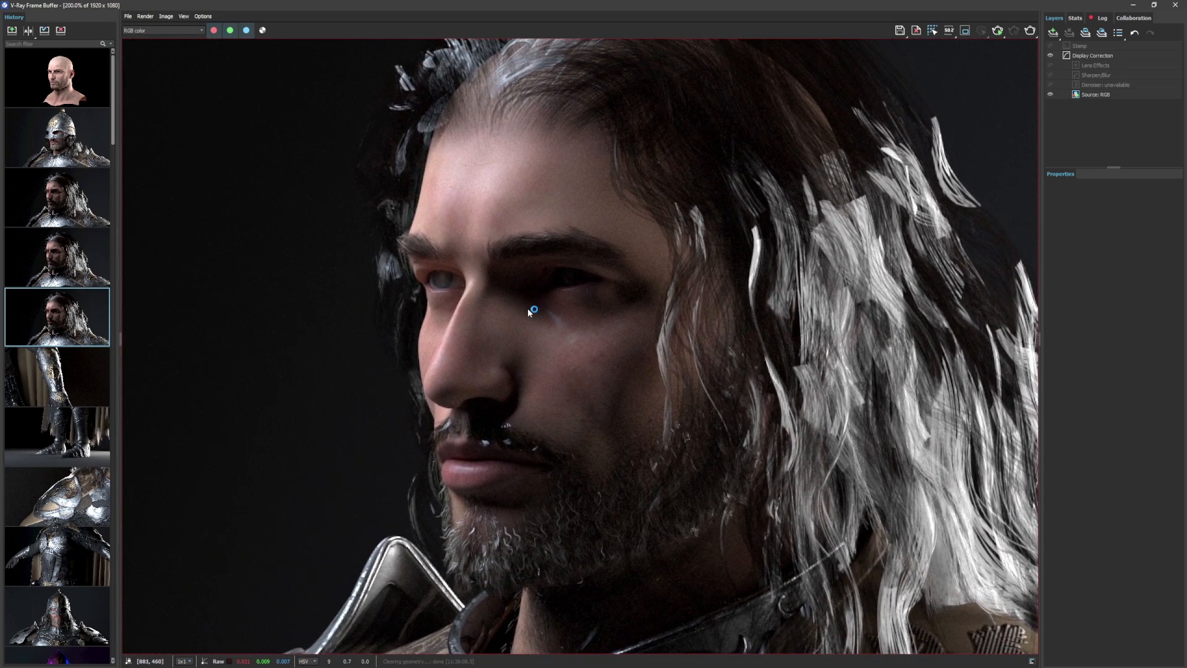
pyautogui.scroll(2, 476, 314)
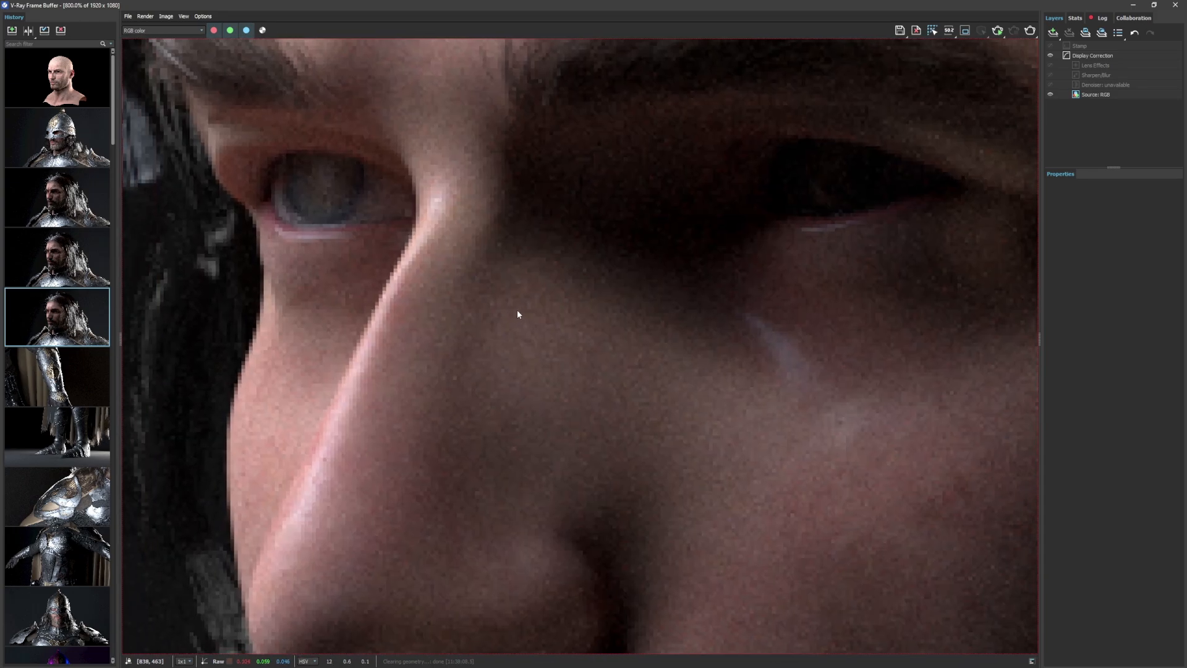
pyautogui.scroll(-2, 521, 311)
pyautogui.scroll(-2, 588, 305)
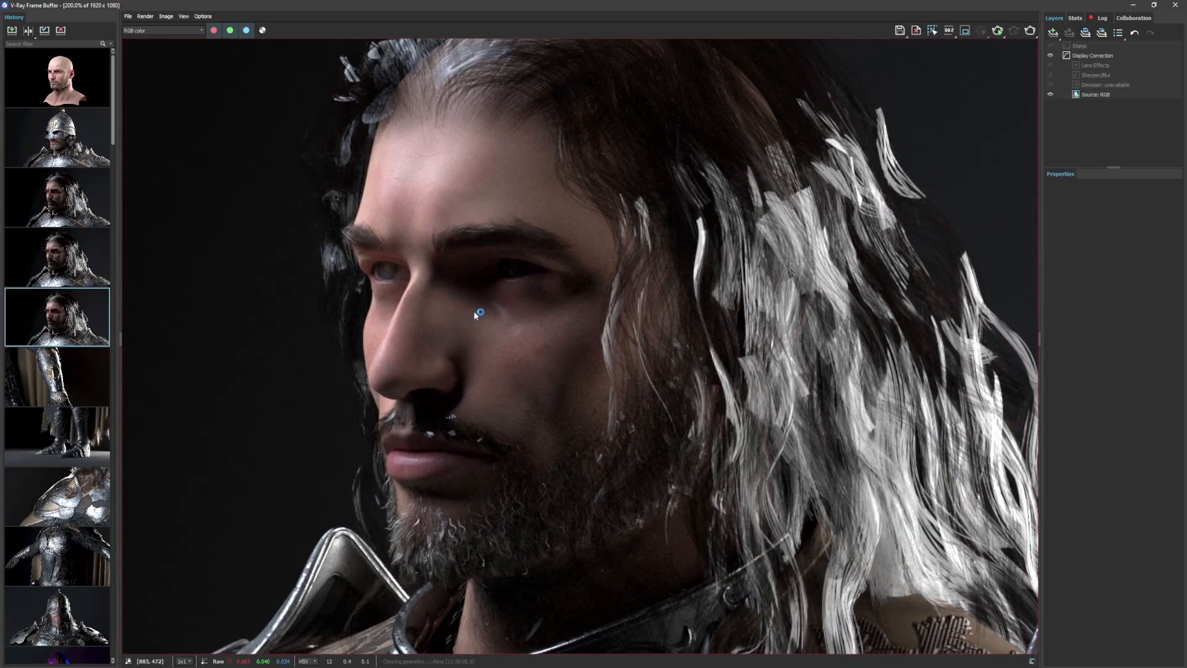
pyautogui.moveTo(473, 310); pyautogui.dragTo(622, 328, button='middle')
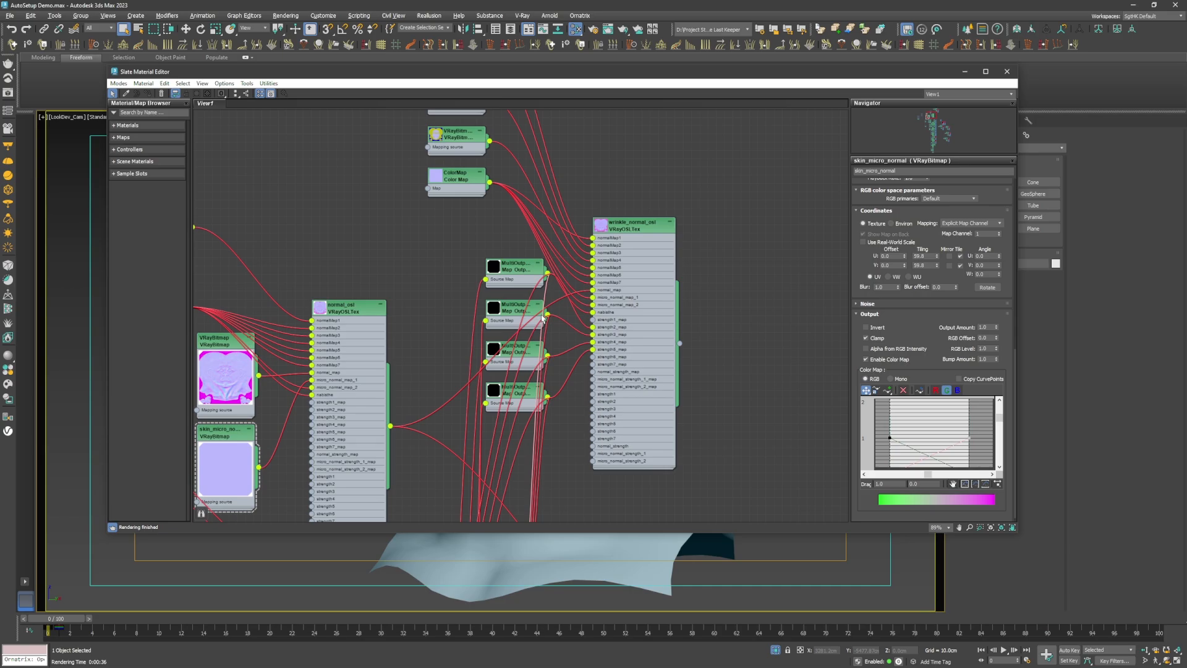
# Move the wrinkle_normal_osl node down in the material graph and maximise the Slate Material Editor
pyautogui.moveTo(654, 372); pyautogui.dragTo(477, 222, button='middle')
pyautogui.scroll(-3, 476, 221)
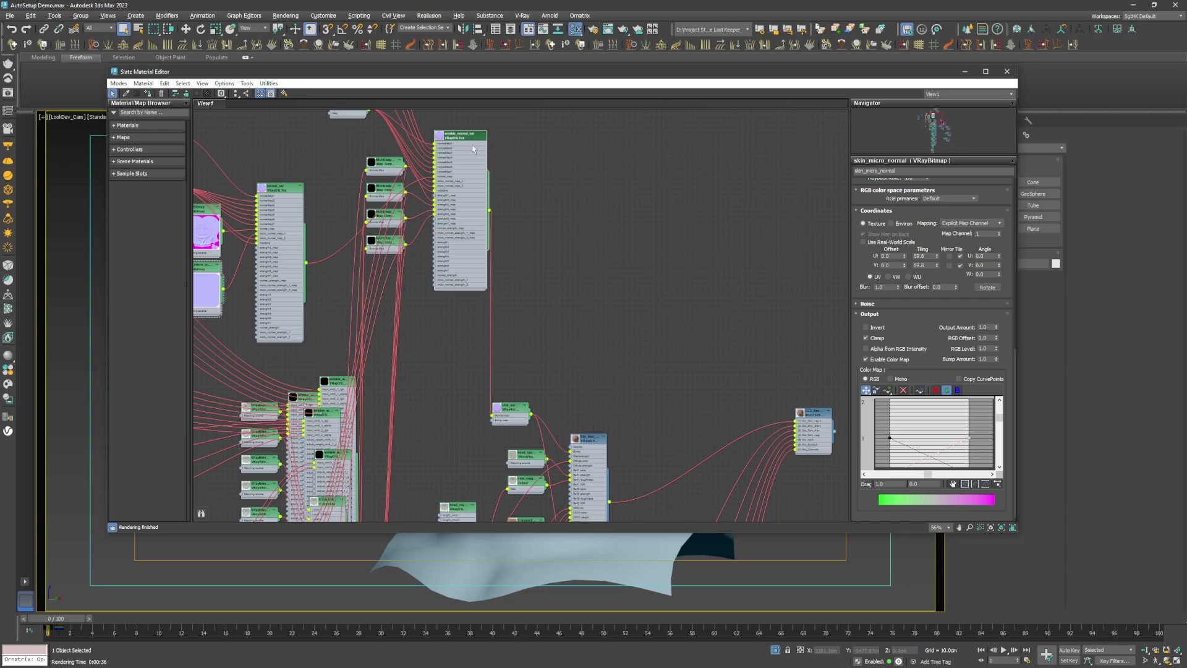
pyautogui.moveTo(473, 149); pyautogui.dragTo(473, 243)
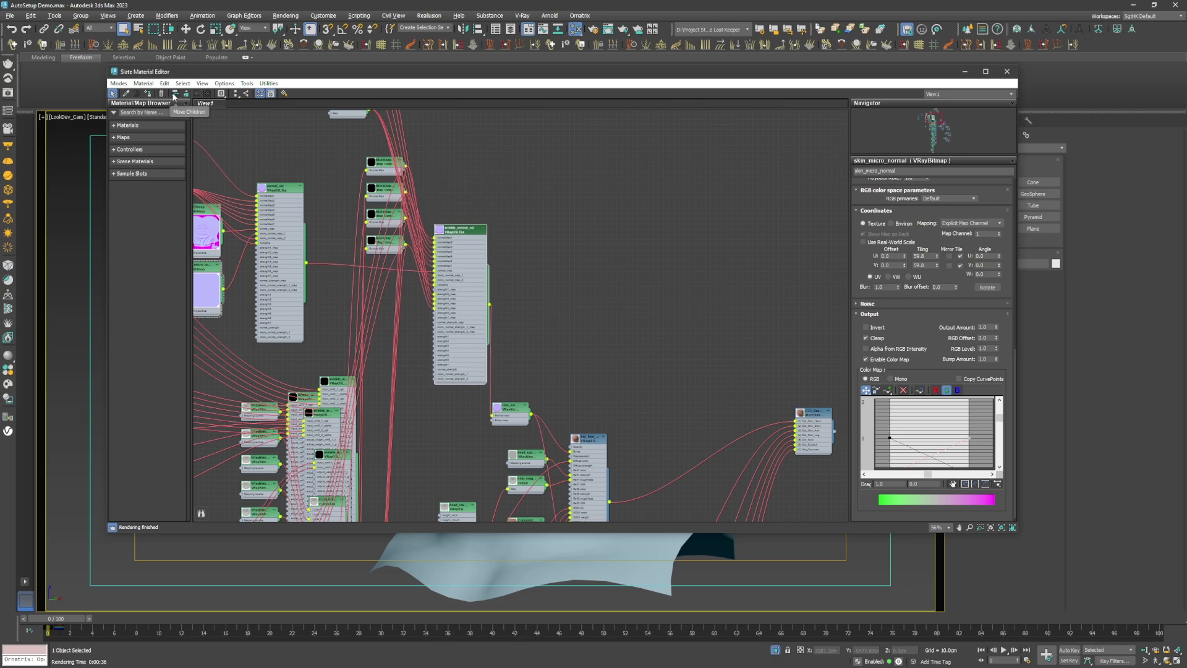
pyautogui.moveTo(470, 167); pyautogui.dragTo(585, 200, button='middle')
pyautogui.doubleClick(554, 80)
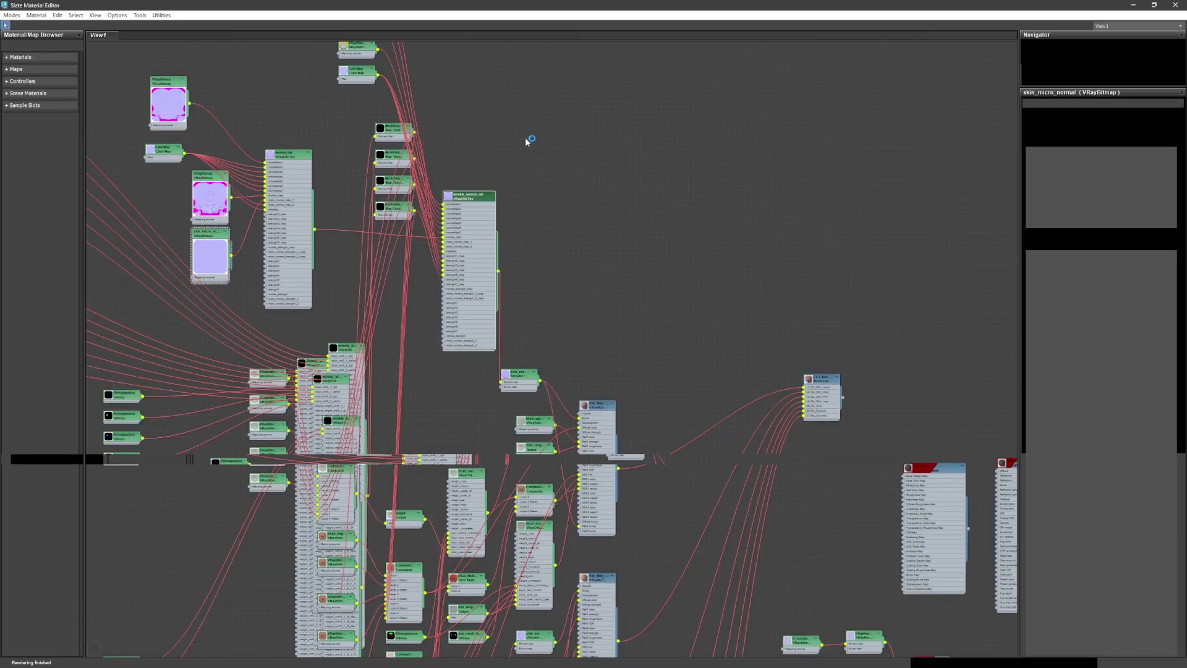
# Move the normal_osl node and its input bitmaps and ColorMap upward in the graph
pyautogui.scroll(6, 346, 232)
pyautogui.moveTo(347, 232); pyautogui.dragTo(493, 270, button='middle')
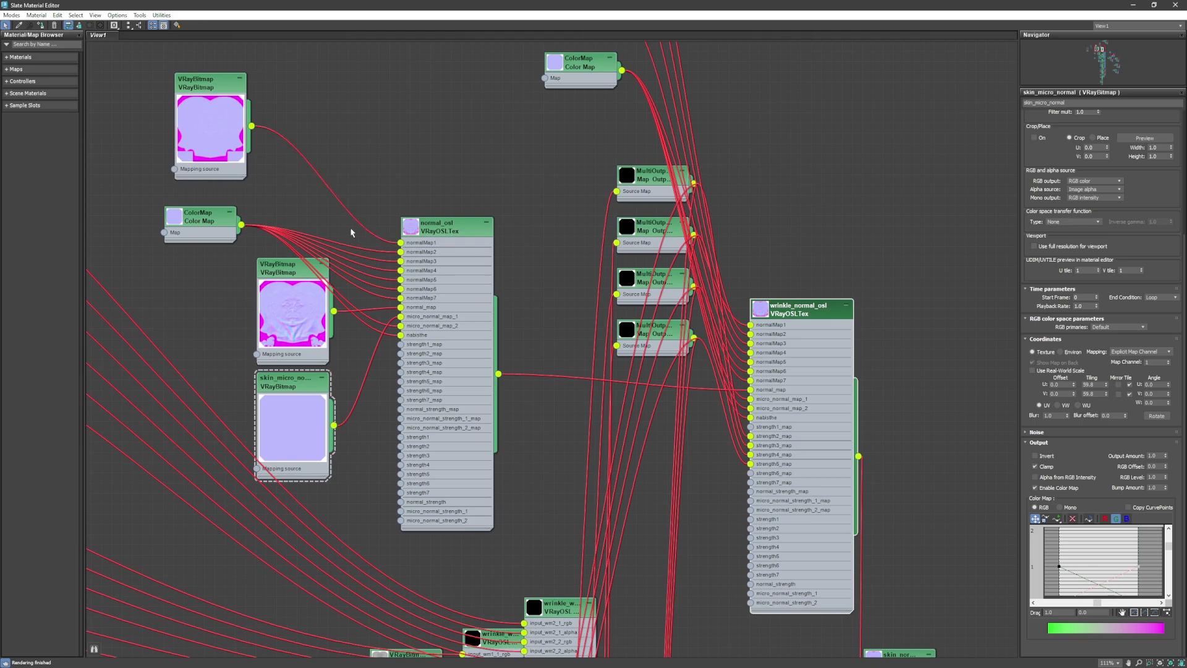
pyautogui.moveTo(277, 249); pyautogui.dragTo(310, 399)
pyautogui.moveTo(306, 385); pyautogui.dragTo(296, 333)
pyautogui.moveTo(455, 256); pyautogui.dragTo(409, 272, button='middle')
pyautogui.moveTo(390, 237); pyautogui.dragTo(400, 186)
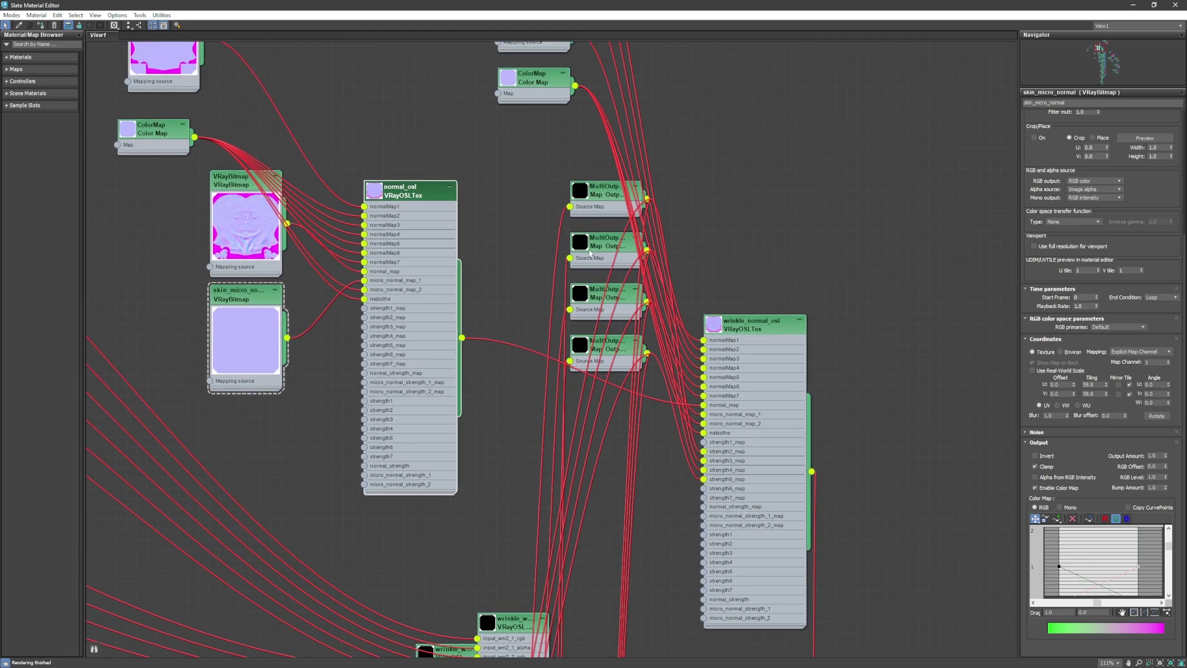
# Reposition the wrinkle_normal_osl node and place the skin_normal VRayNormalMap in the open space beside it
pyautogui.moveTo(659, 302); pyautogui.dragTo(436, 187, button='middle')
pyautogui.moveTo(538, 220); pyautogui.dragTo(513, 233)
pyautogui.scroll(-1, 536, 180)
pyautogui.moveTo(621, 488); pyautogui.dragTo(716, 441)
pyautogui.scroll(1, 663, 426)
pyautogui.scroll(5, 606, 402)
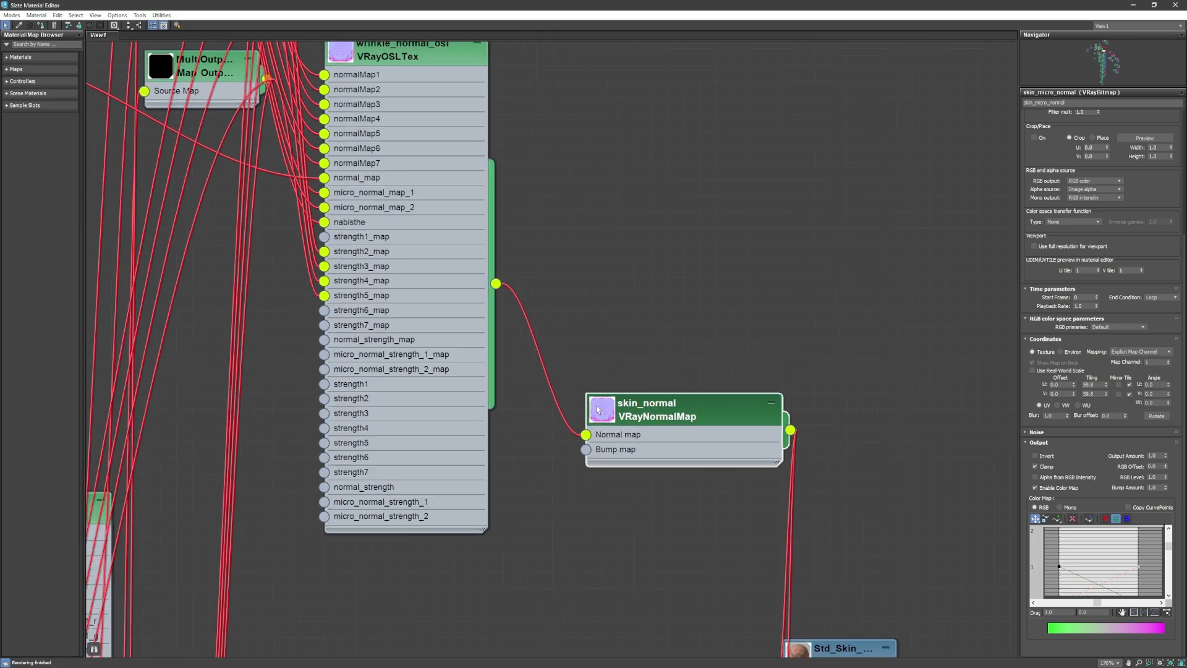
# Move wrinkle_normal_osl up and rewire the normal_osl output directly into the Normal map input of skin_normal
pyautogui.scroll(-6, 587, 398)
pyautogui.moveTo(512, 287); pyautogui.dragTo(577, 359, button='middle')
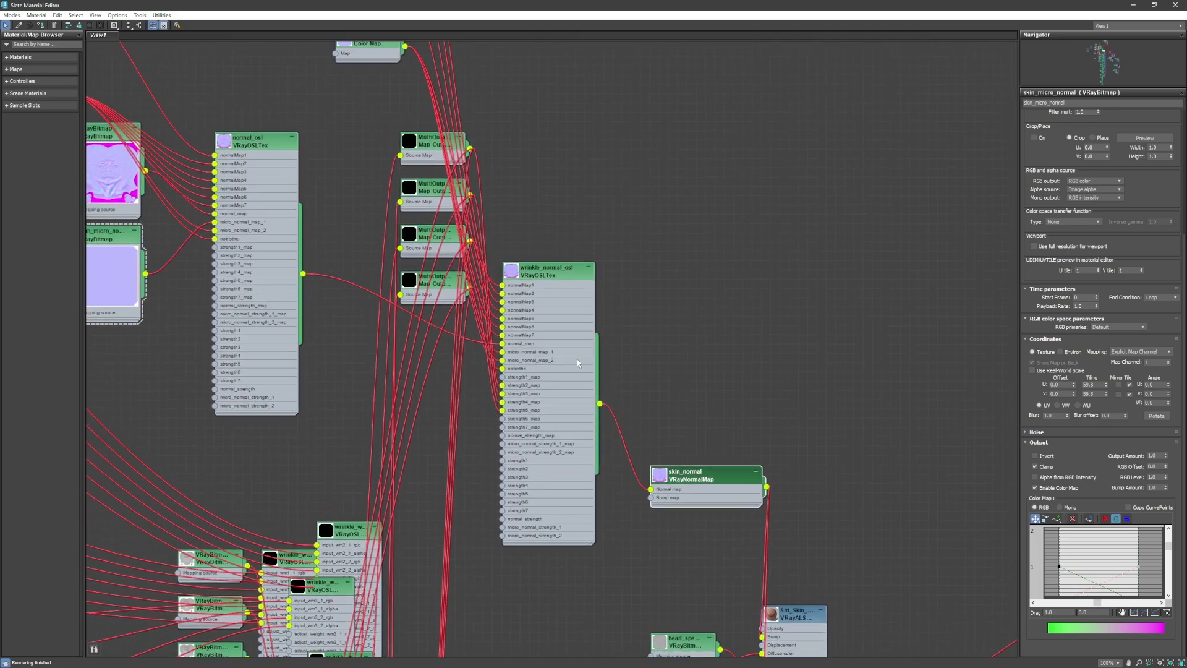
pyautogui.scroll(-1, 577, 359)
pyautogui.moveTo(549, 284); pyautogui.dragTo(574, 118)
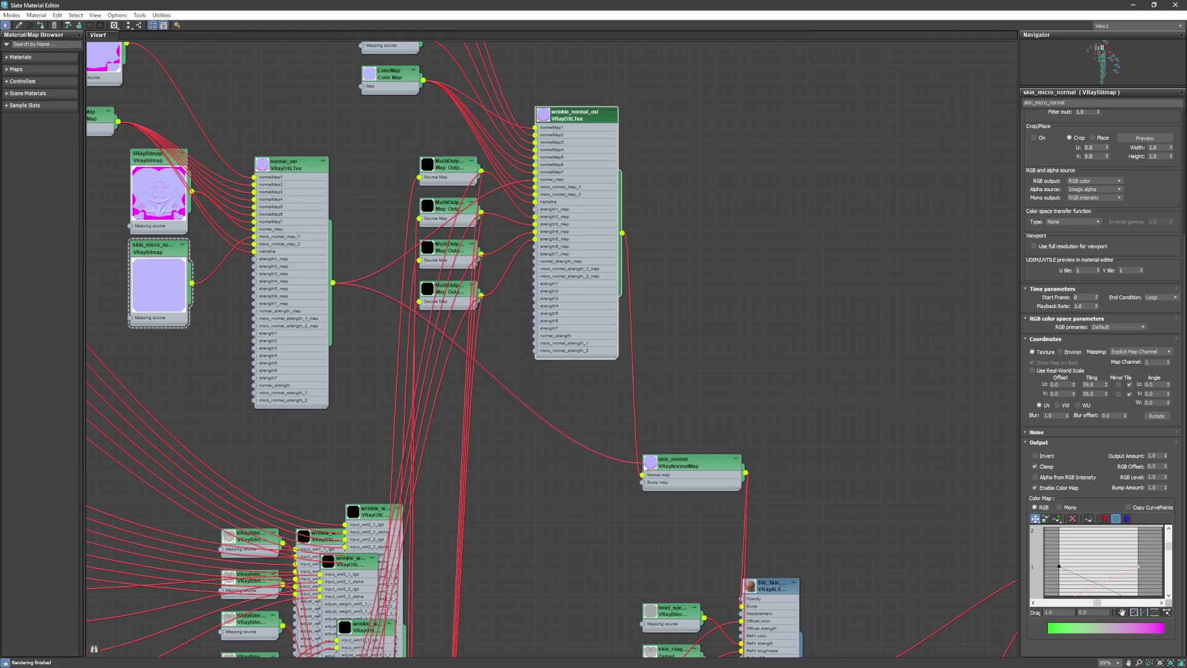
pyautogui.scroll(3, 696, 475)
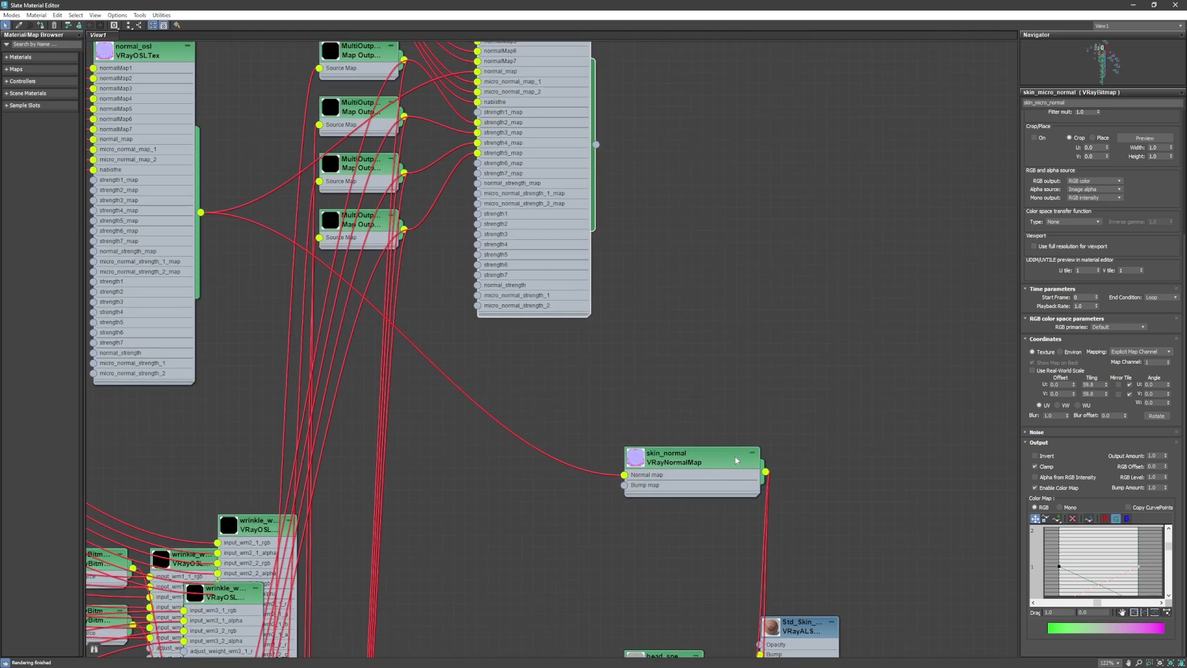
# Show the skin_normal node's parameters with an enlarged preview and move the node clear of its neighbours
pyautogui.doubleClick(636, 458)
pyautogui.moveTo(679, 467); pyautogui.dragTo(653, 363, button='middle')
pyautogui.moveTo(655, 365); pyautogui.dragTo(584, 315)
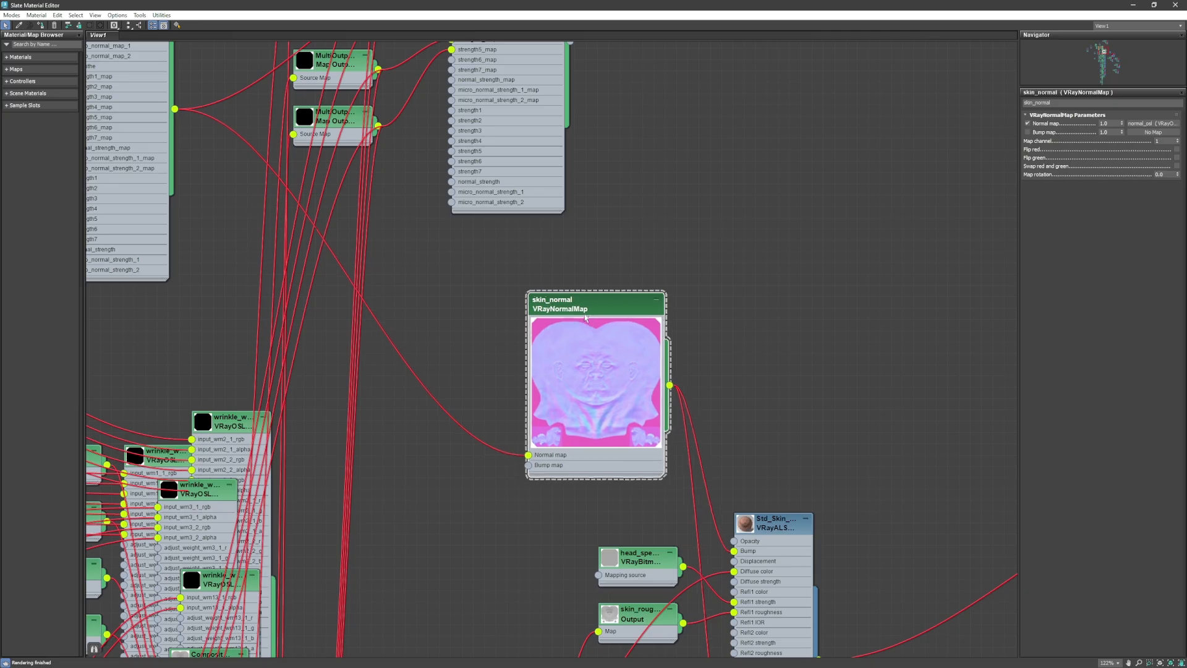
pyautogui.scroll(-2, 458, 318)
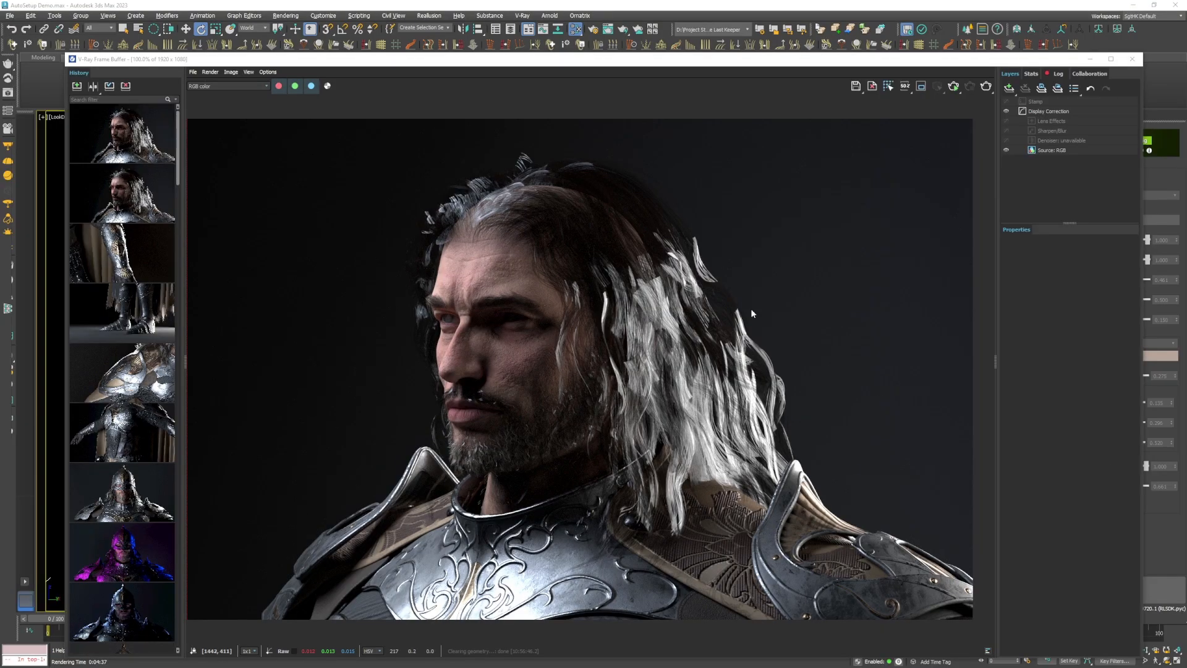
# Review the bare-headed portrait render and the helmeted three-quarter render, checking the eye area
pyautogui.moveTo(765, 328); pyautogui.dragTo(726, 325, button='middle')
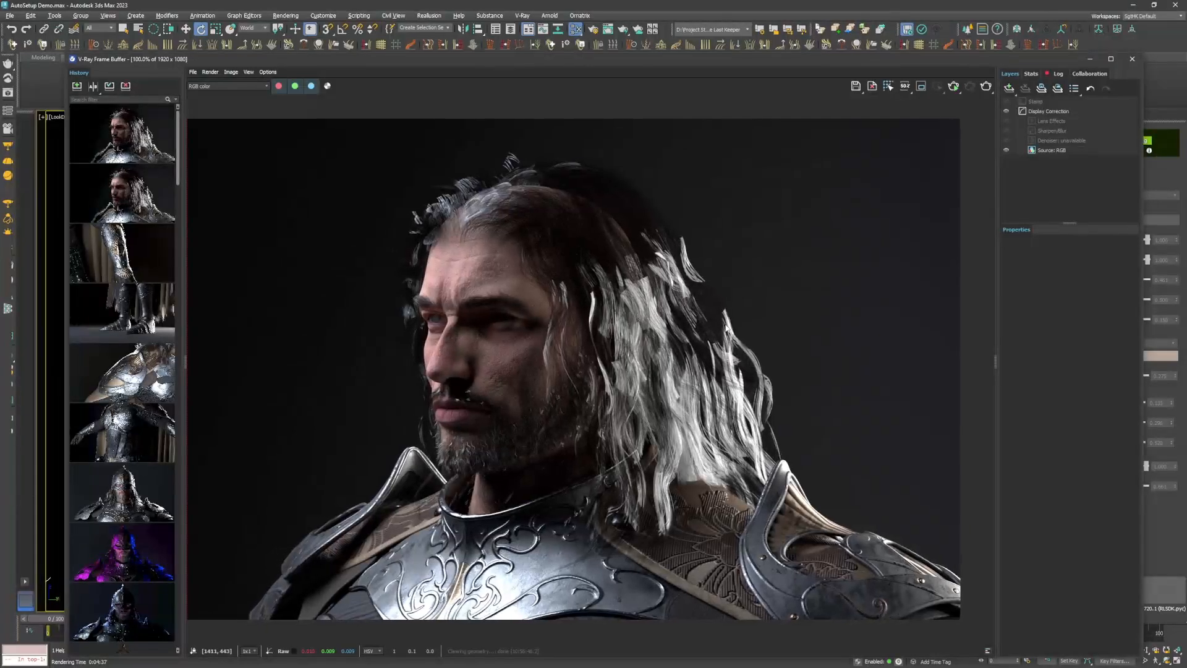
pyautogui.scroll(1, 496, 354)
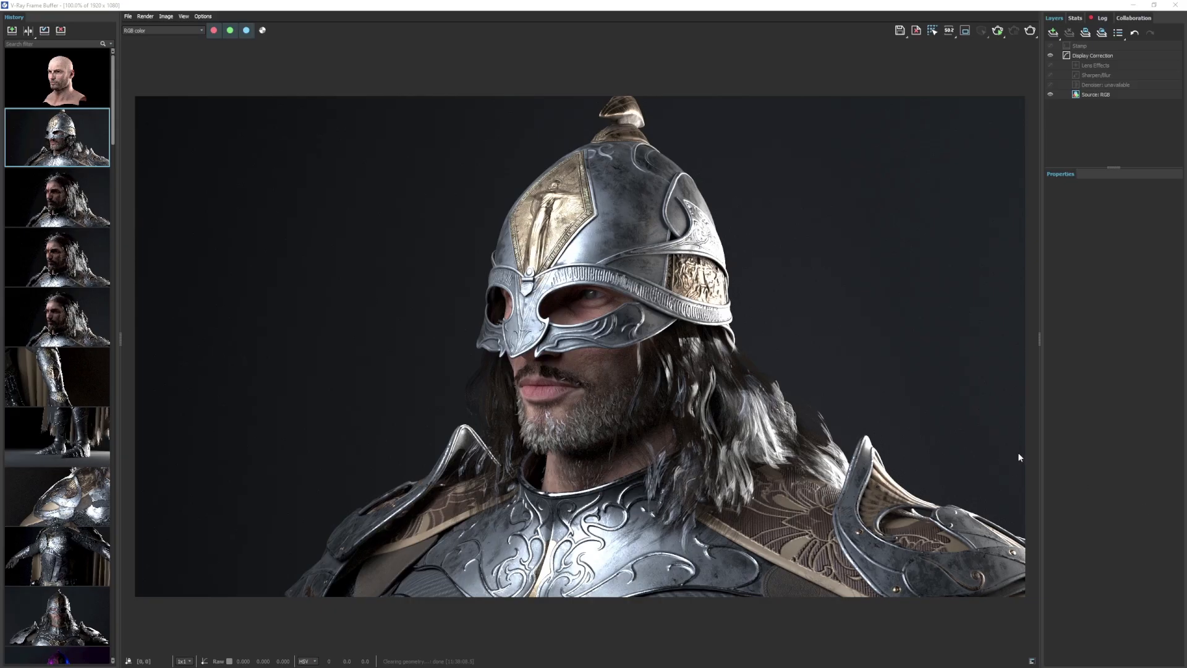
pyautogui.click(601, 292)
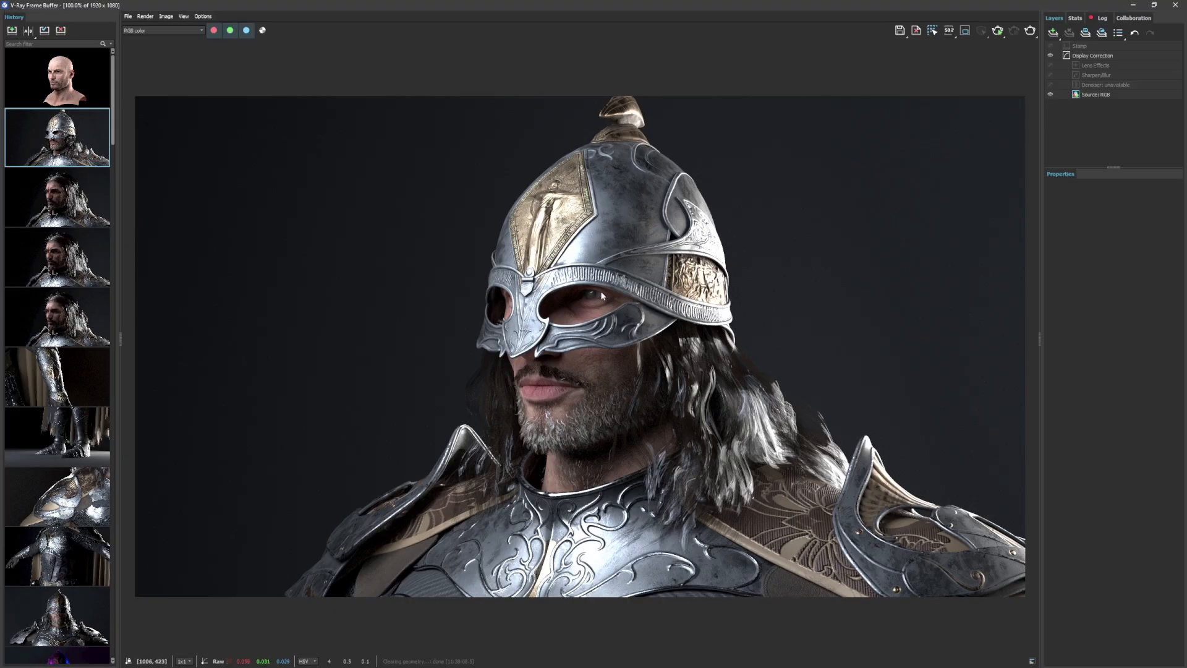
# Show the skin material settings in CC Auto Setup and minimise the V-Ray Frame Buffer
pyautogui.click(1153, 6)
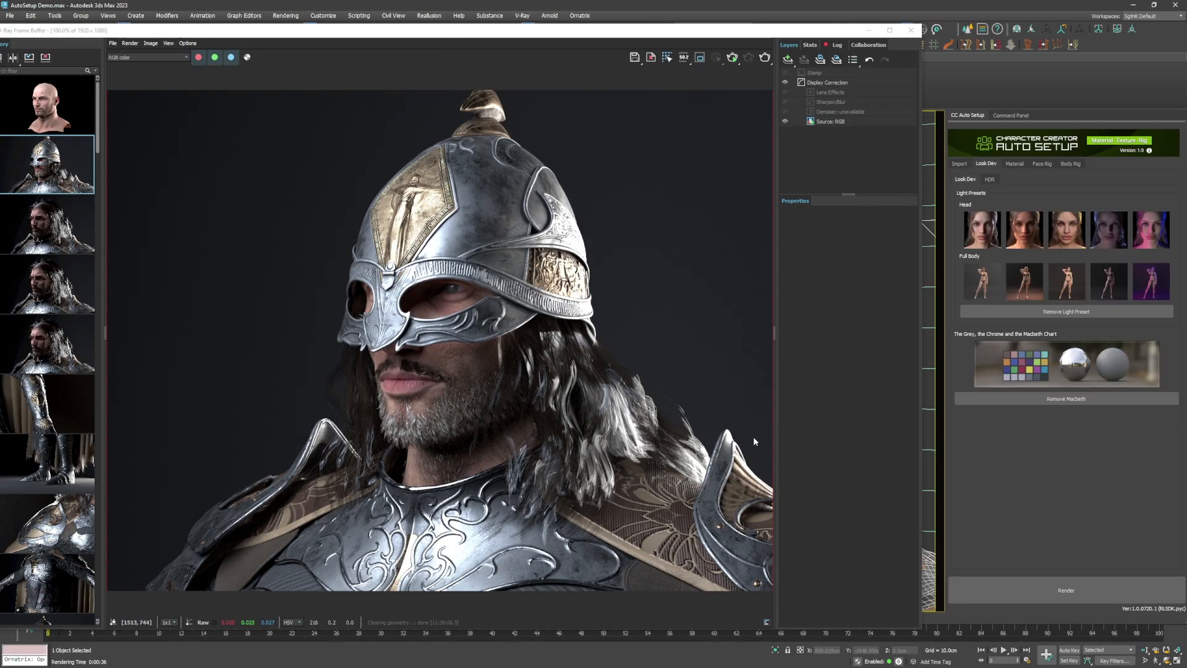
pyautogui.click(1015, 163)
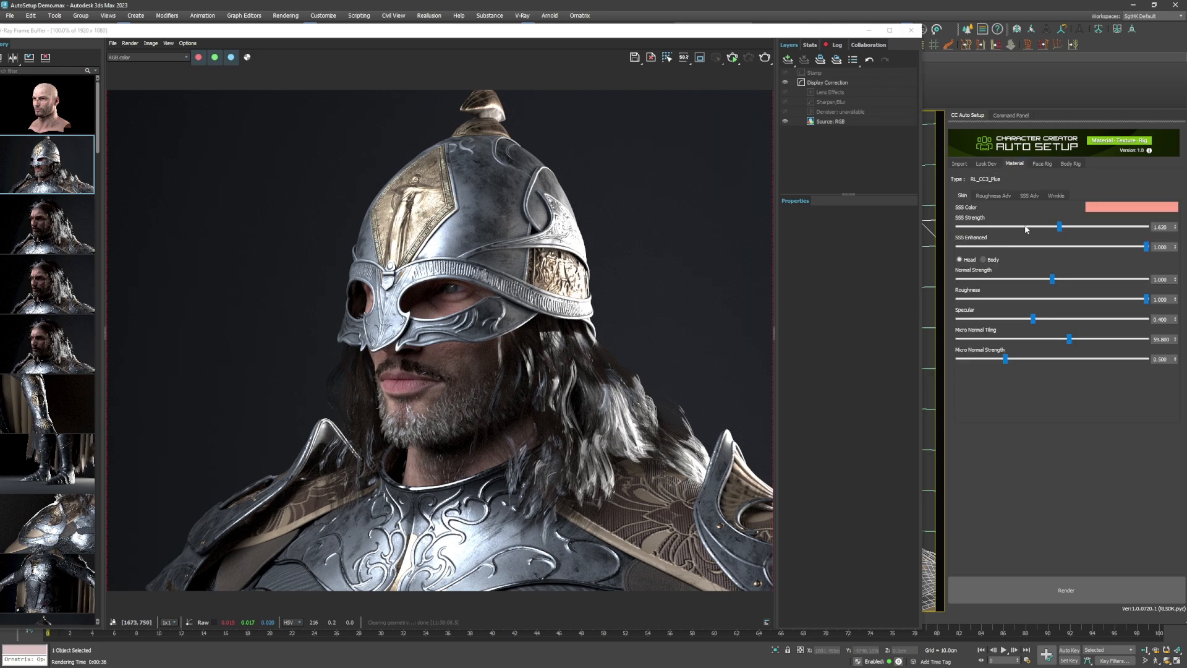
pyautogui.moveTo(798, 38); pyautogui.dragTo(736, 115)
pyautogui.click(744, 117)
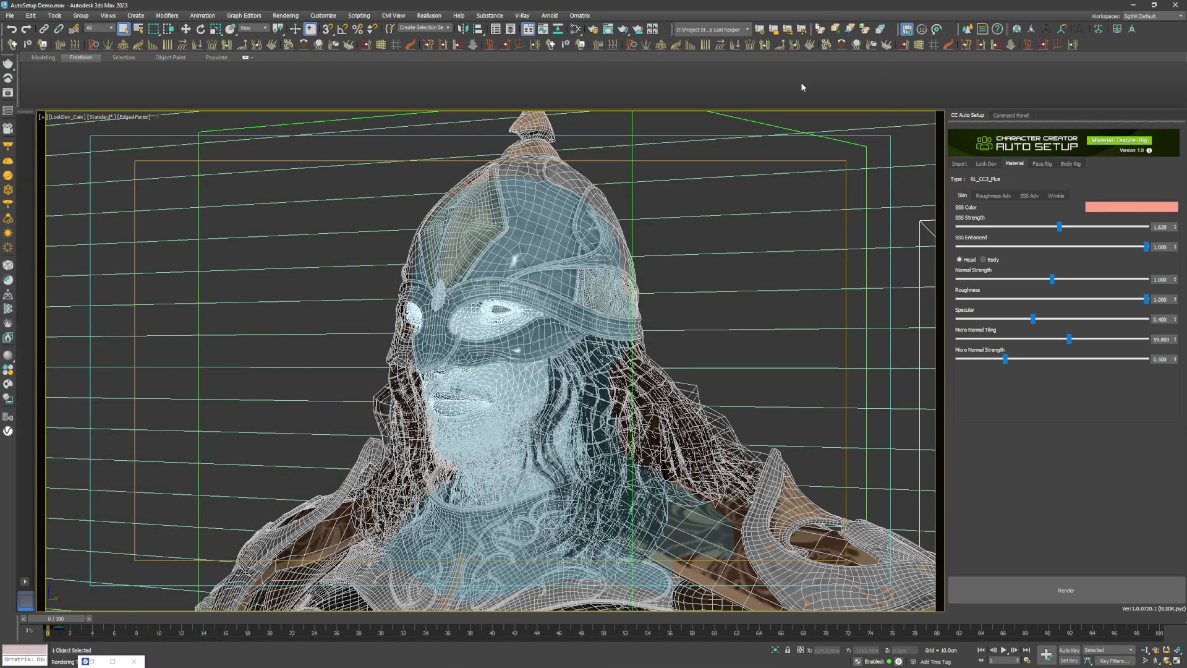
# Set the head skin's SSS Strength to 1.170, Normal Strength to 1.220, Roughness to 1.000 and Specular to 0.500
pyautogui.moveTo(1067, 227); pyautogui.dragTo(1015, 228)
pyautogui.moveTo(1074, 226); pyautogui.dragTo(1067, 282)
pyautogui.moveTo(1146, 300); pyautogui.dragTo(1147, 304)
pyautogui.moveTo(1033, 319); pyautogui.dragTo(1051, 319)
# Set the Roughness of the LongCurls_Transparency hair material to 0.400 and reselect the character's body
pyautogui.click(671, 424)
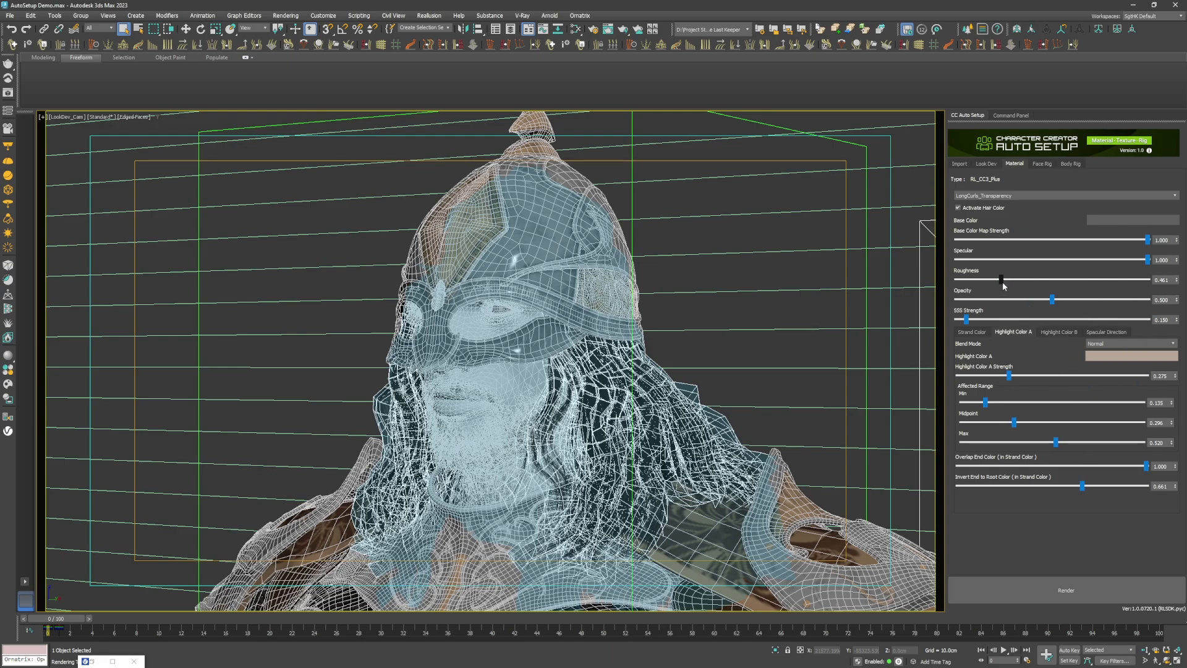
pyautogui.moveTo(1002, 281)
pyautogui.mouseDown()
pyautogui.moveTo(1065, 281)
pyautogui.moveTo(999, 284)
pyautogui.mouseUp()
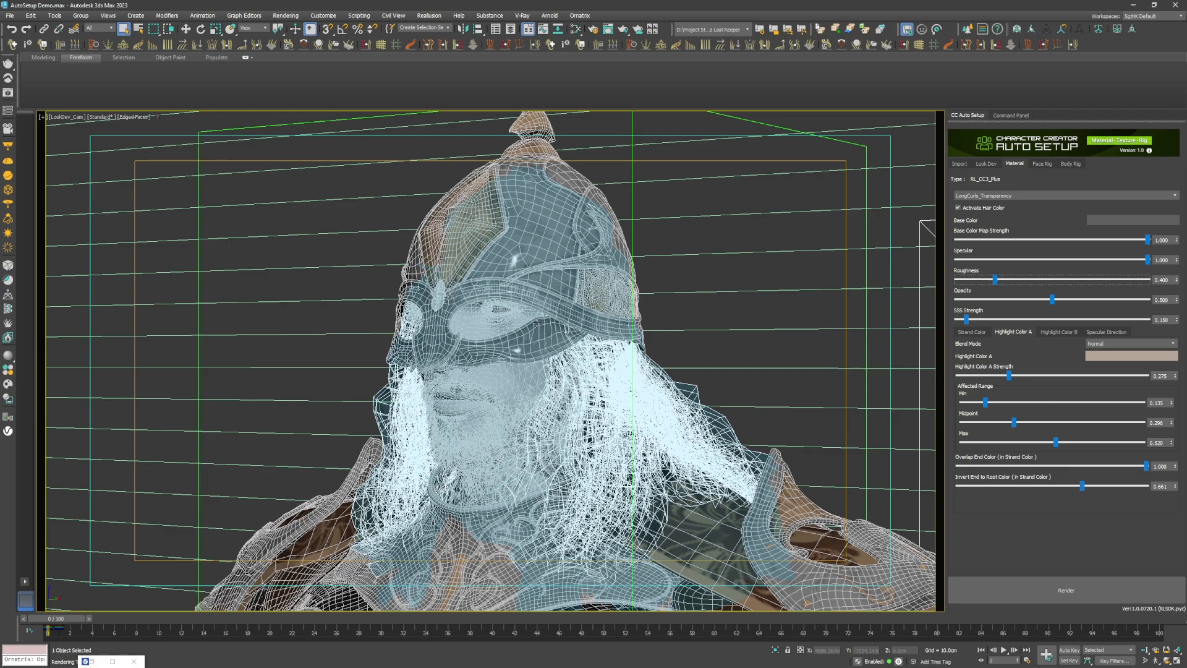
pyautogui.click(503, 371)
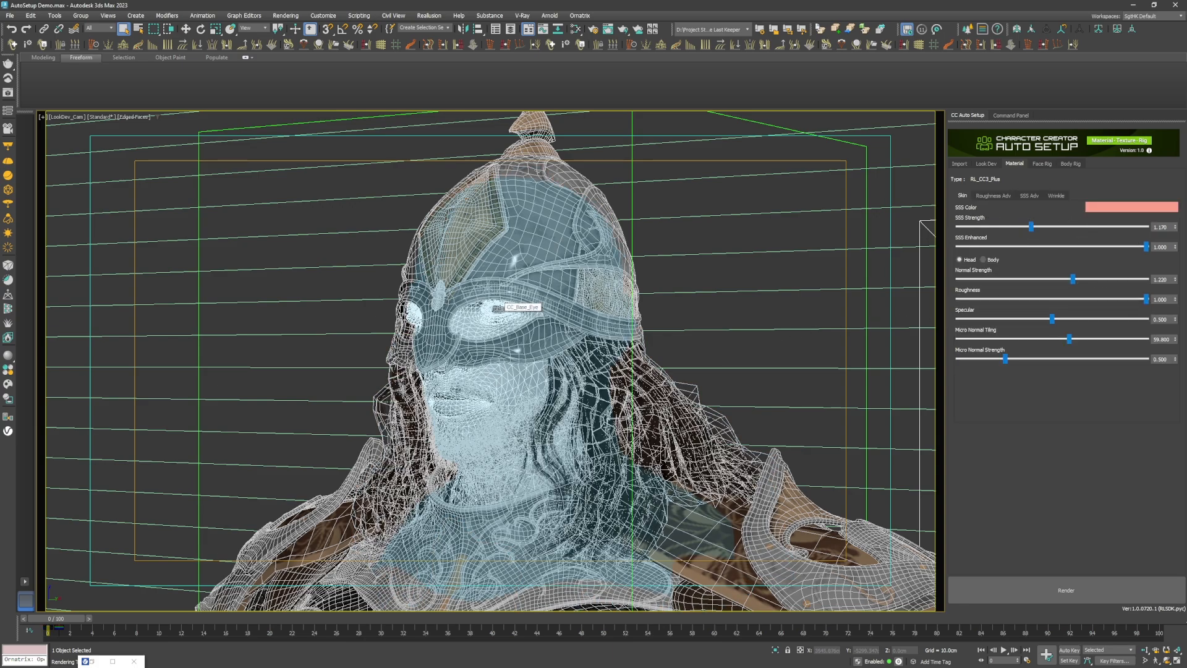
# Select the CC_Base_Eye mesh, switch to Photos and examine the eye area in the Last Keeper reference image
pyautogui.click(506, 308)
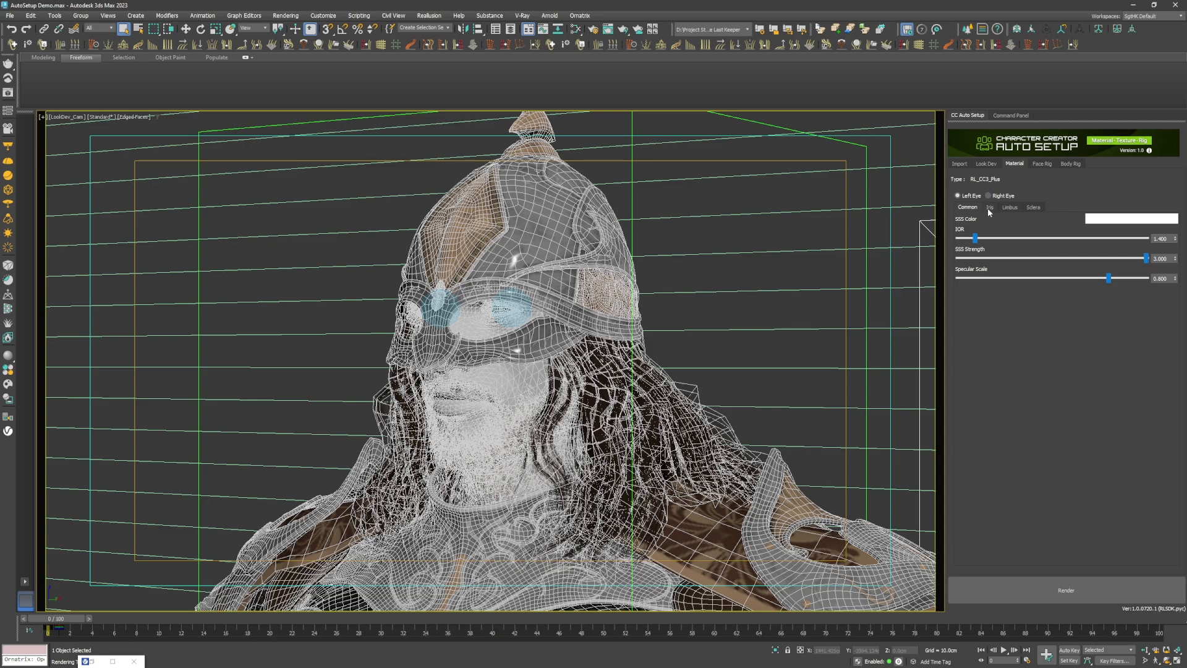
pyautogui.click(530, 379)
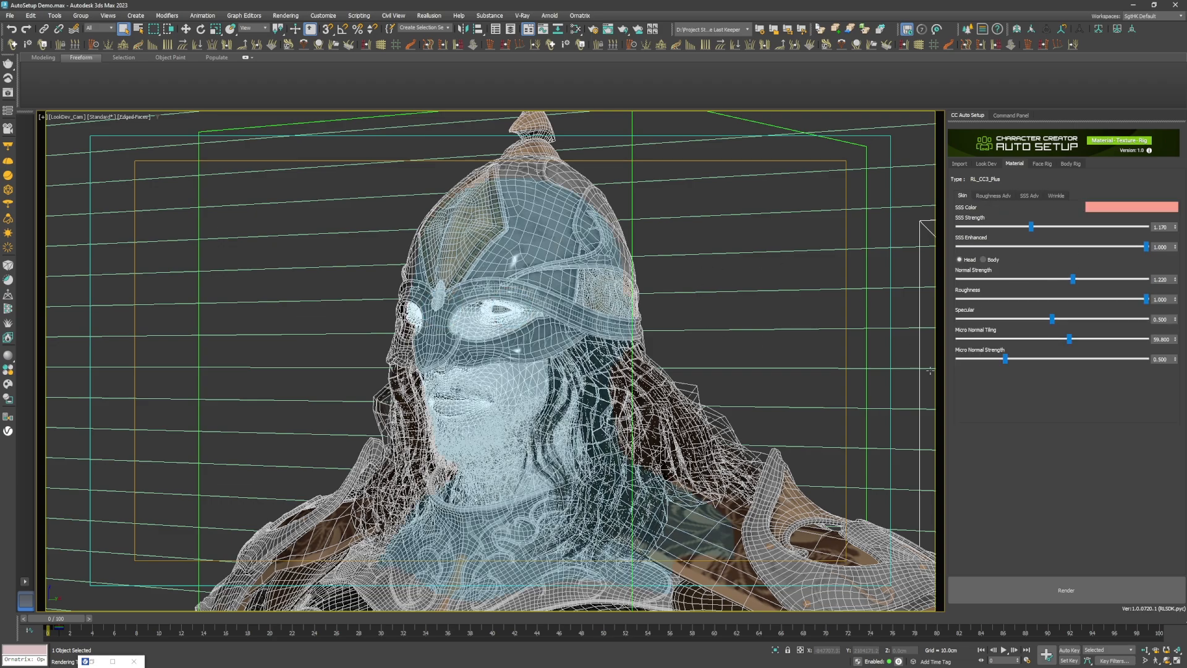
pyautogui.click(500, 310)
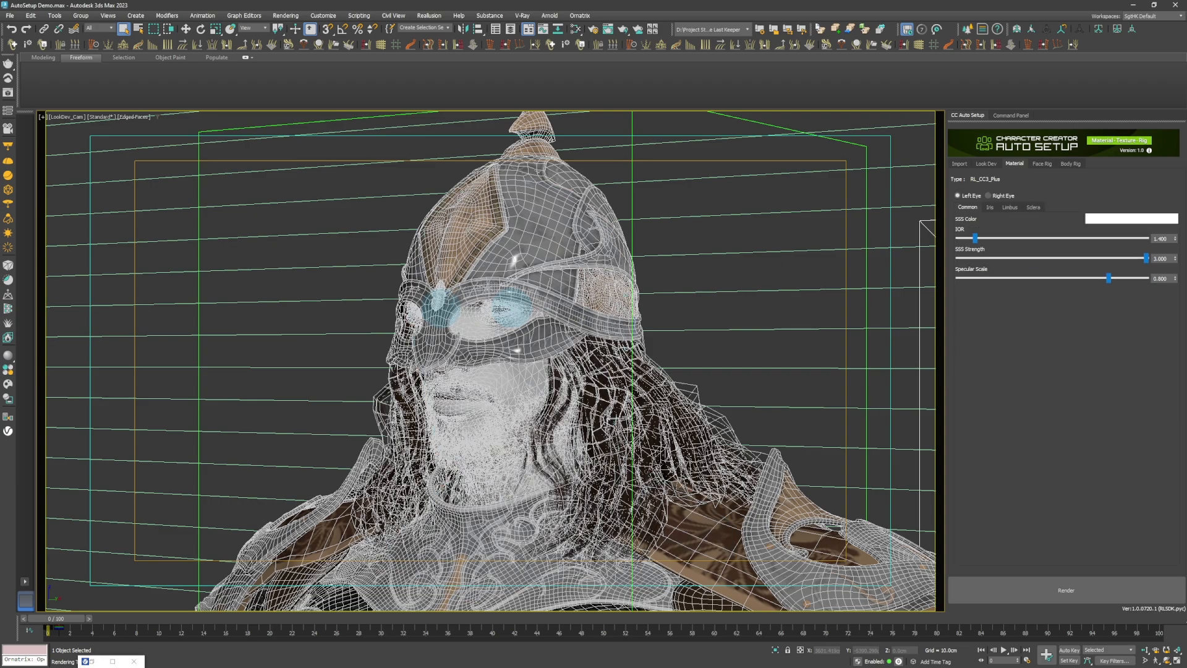
pyautogui.hotkey('alt', 'Tab')
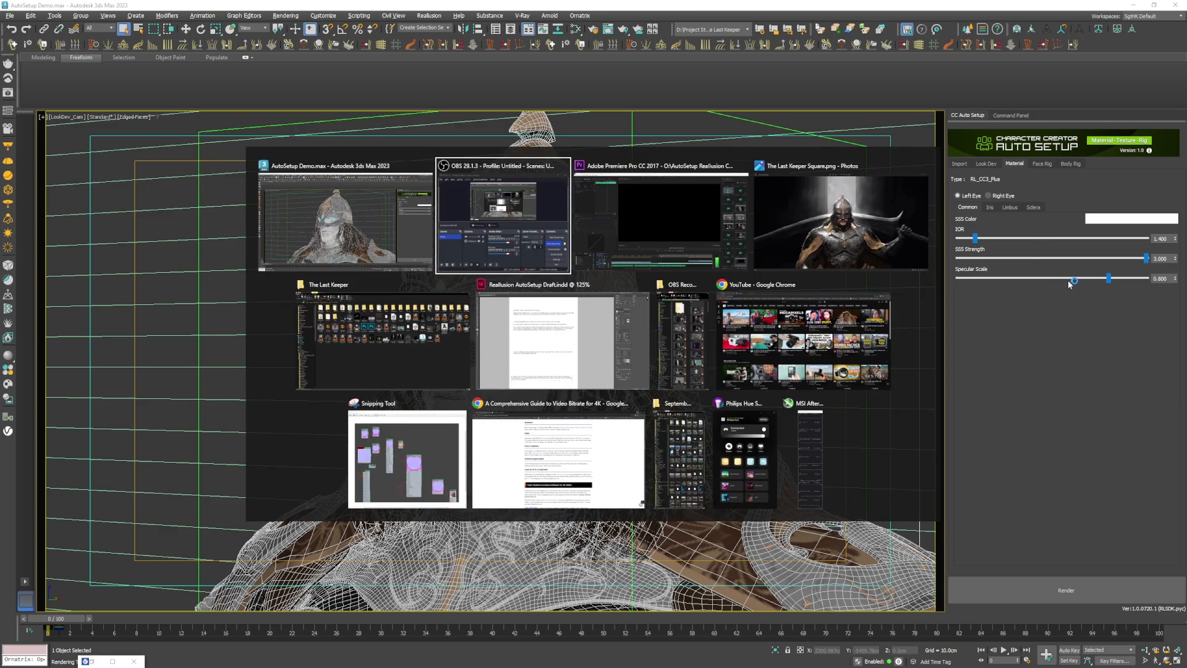
pyautogui.scroll(10, 617, 279)
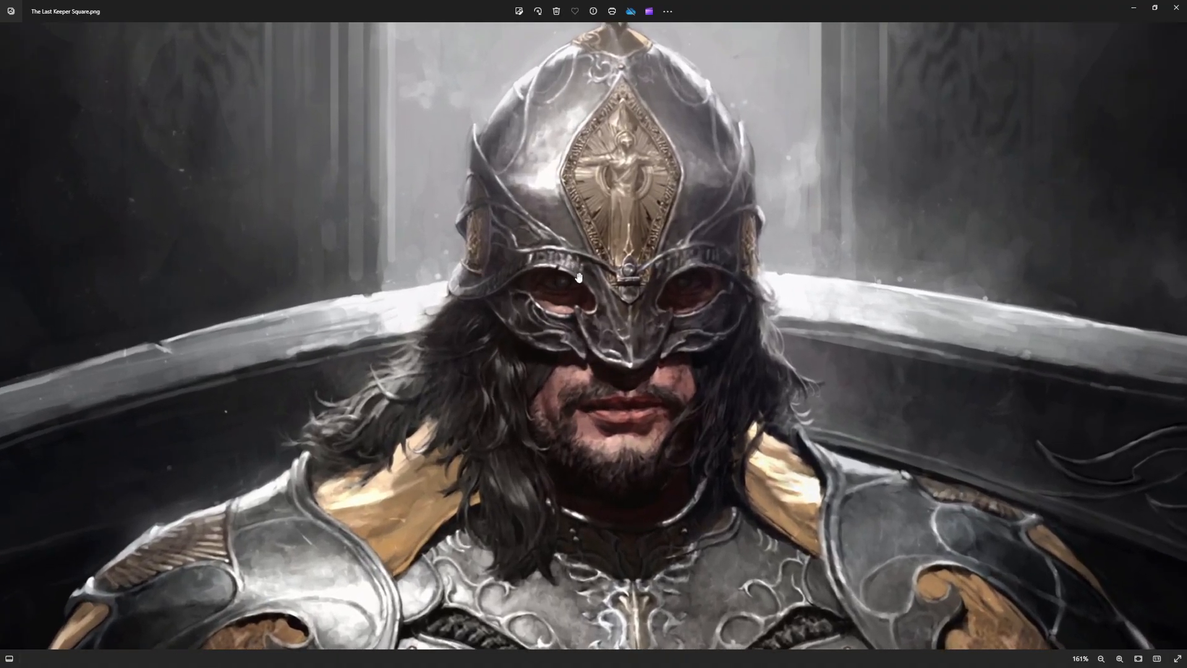
pyautogui.scroll(2, 540, 289)
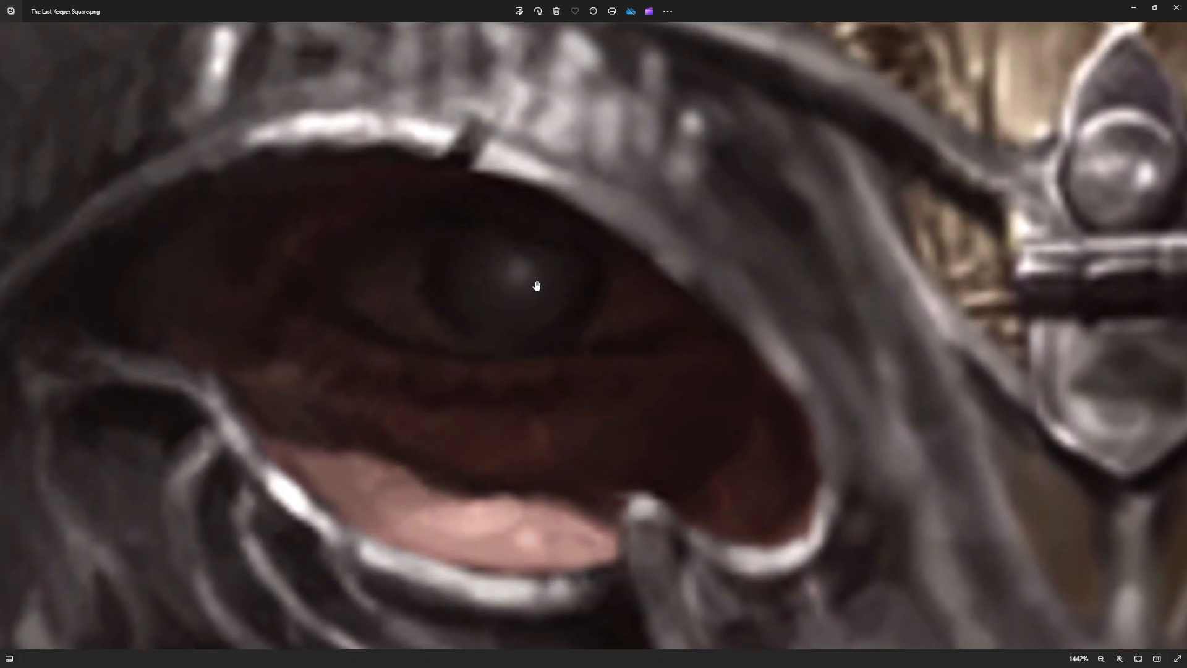
# Return to 3ds Max and review the left eye's Iris, Limbus and Sclera material settings
pyautogui.hotkey('alt', 'Tab')
pyautogui.click(991, 207)
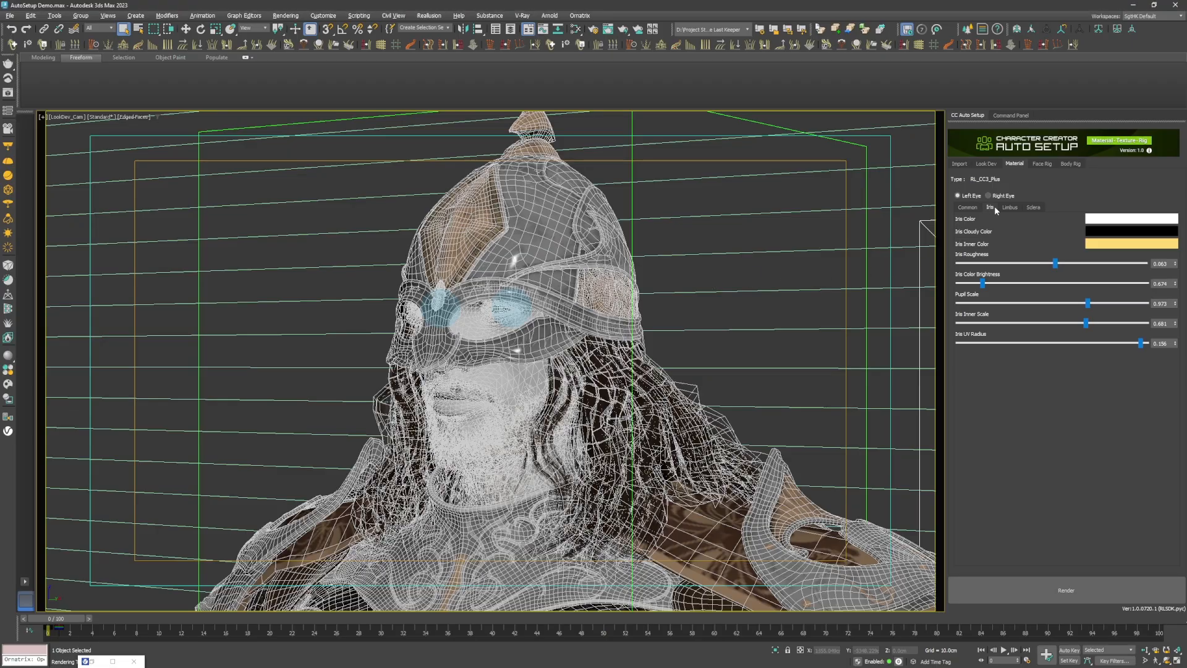
pyautogui.click(1011, 209)
pyautogui.click(1035, 208)
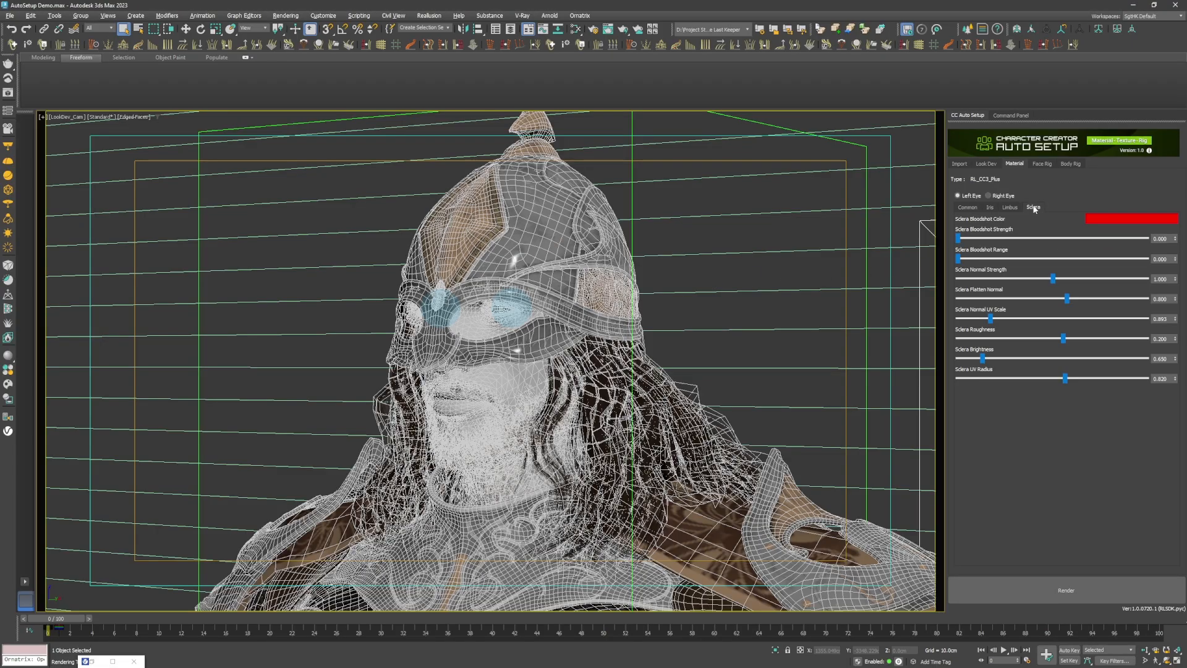
pyautogui.click(991, 207)
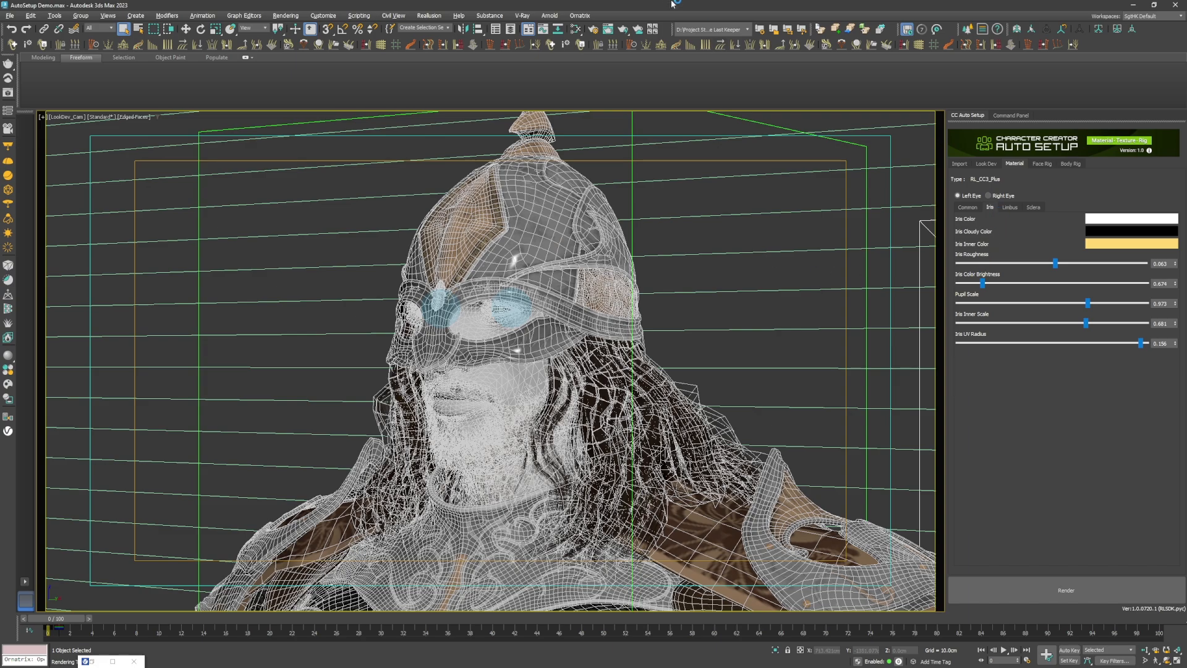
# Load the EyeGlow.png texture in the Slate Material Editor and connect it into the eye material
pyautogui.press('m')
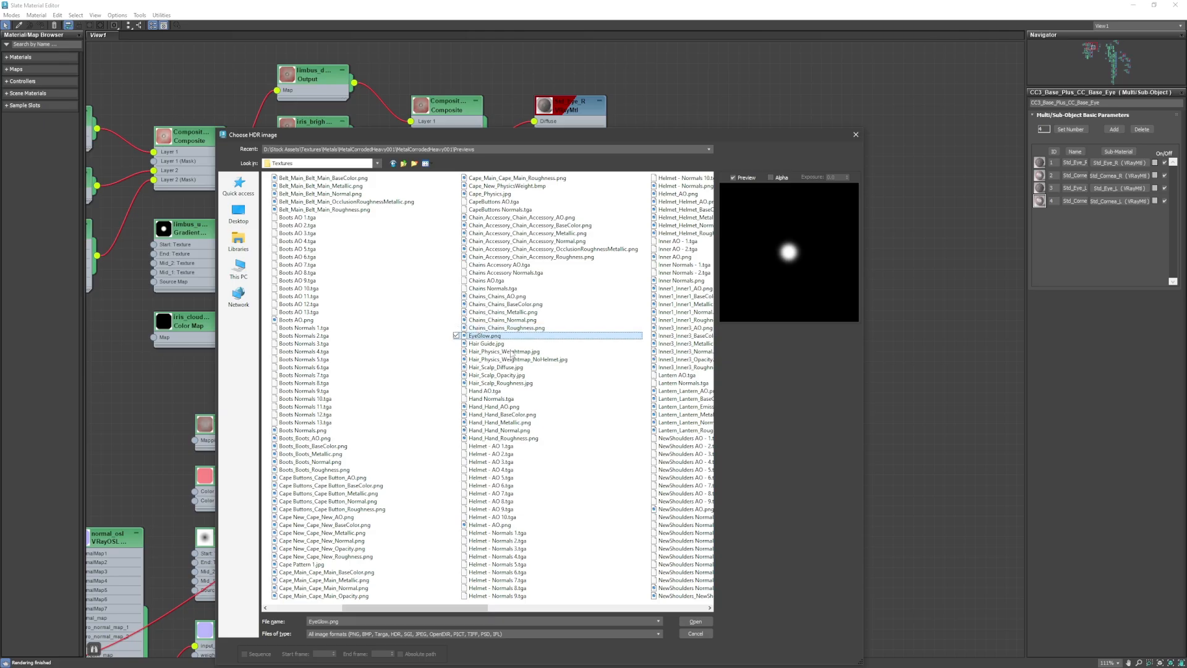
pyautogui.doubleClick(494, 335)
pyautogui.moveTo(394, 440); pyautogui.dragTo(522, 309)
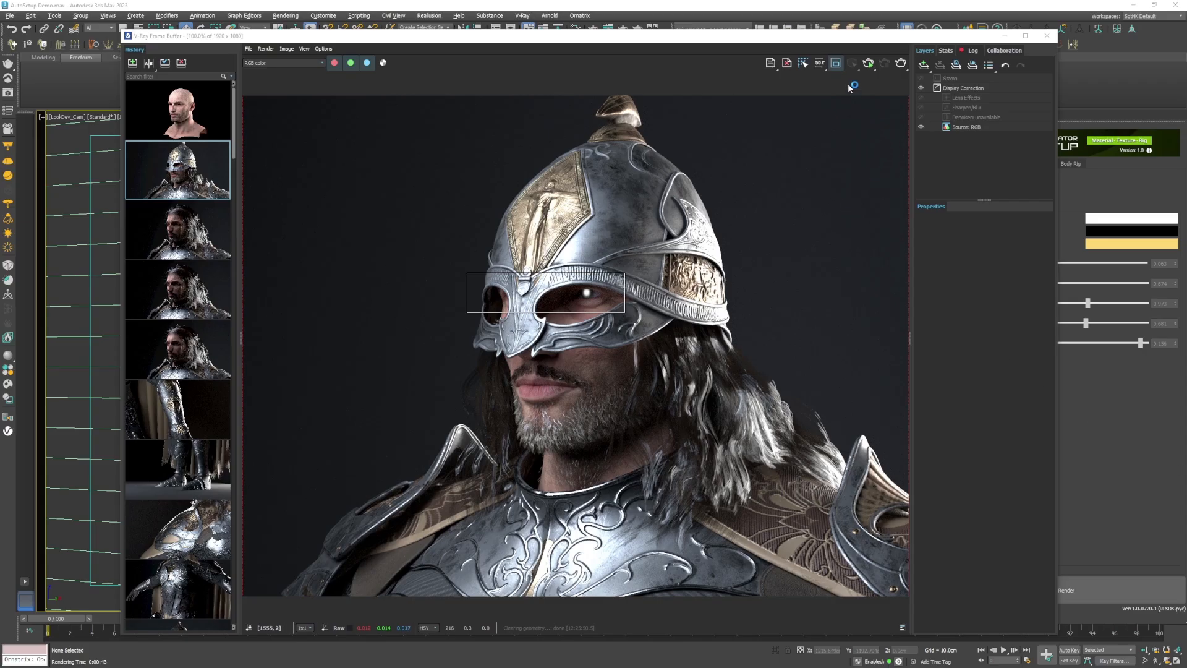
# Examine the eyes inside the helmet openings closely in the V-Ray render
pyautogui.scroll(4, 601, 299)
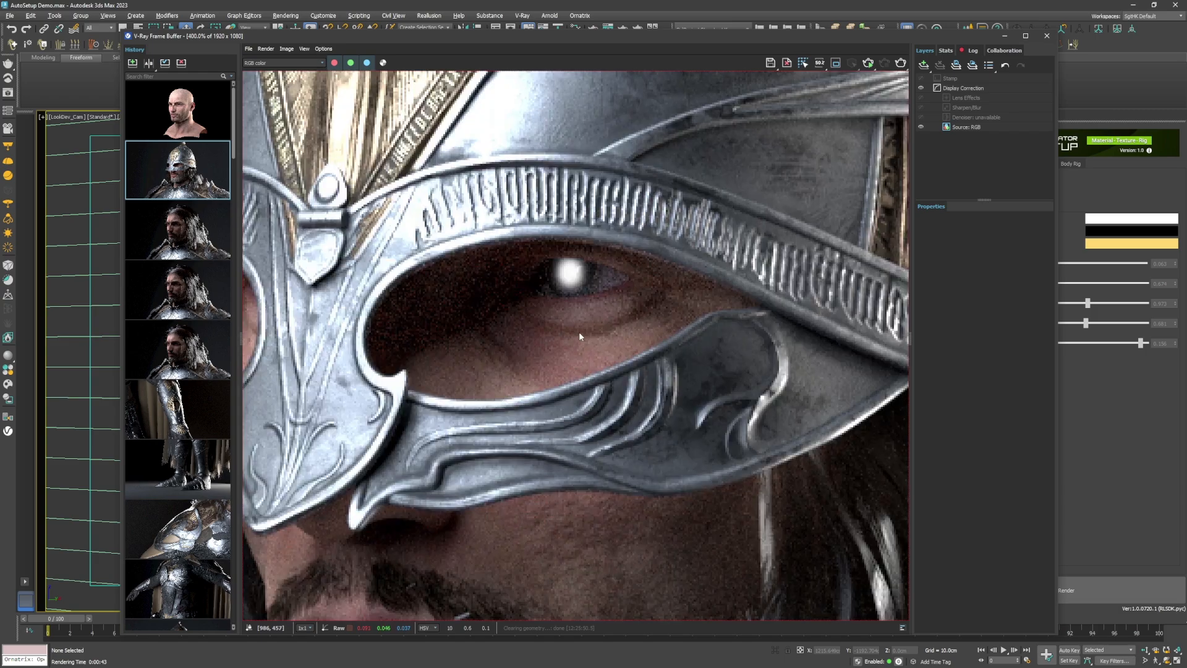
pyautogui.moveTo(586, 303); pyautogui.dragTo(705, 283, button='middle')
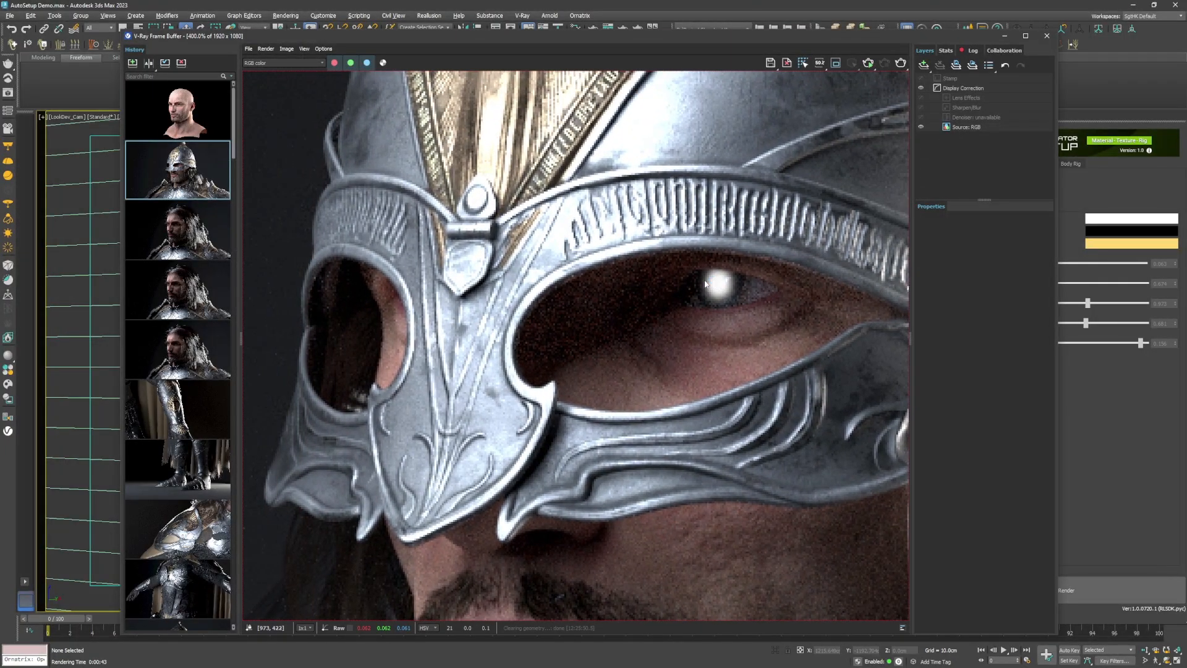
pyautogui.scroll(-4, 716, 362)
pyautogui.moveTo(733, 354); pyautogui.dragTo(582, 317, button='middle')
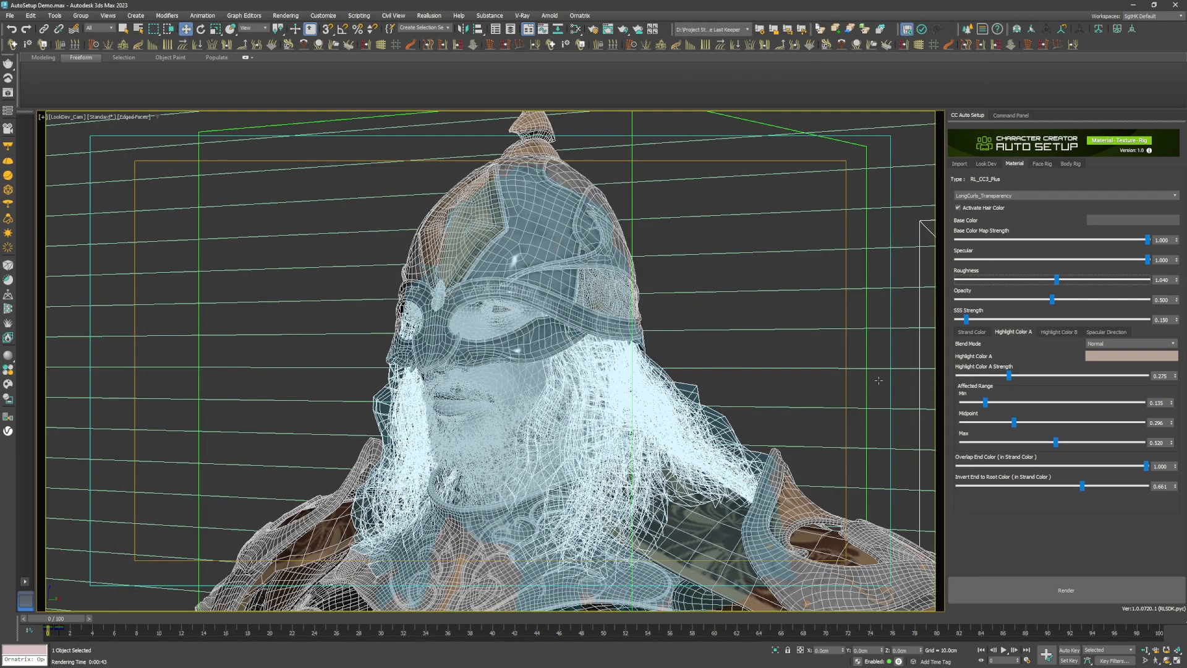
# Set the LongCurls_Transparency hair's Roughness to 1.080, raise the Beard_Transparency Roughness and check the newest helmeted render
pyautogui.moveTo(1057, 282)
pyautogui.mouseDown()
pyautogui.moveTo(992, 282)
pyautogui.moveTo(1086, 280)
pyautogui.moveTo(1061, 279)
pyautogui.mouseUp()
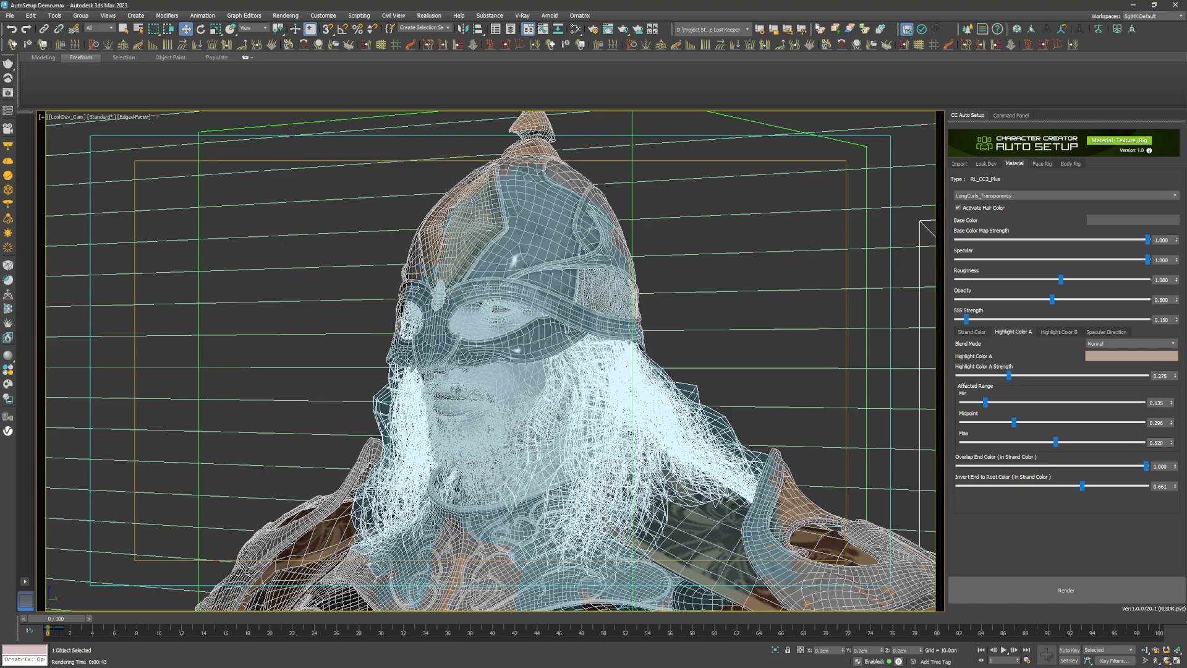
pyautogui.click(509, 413)
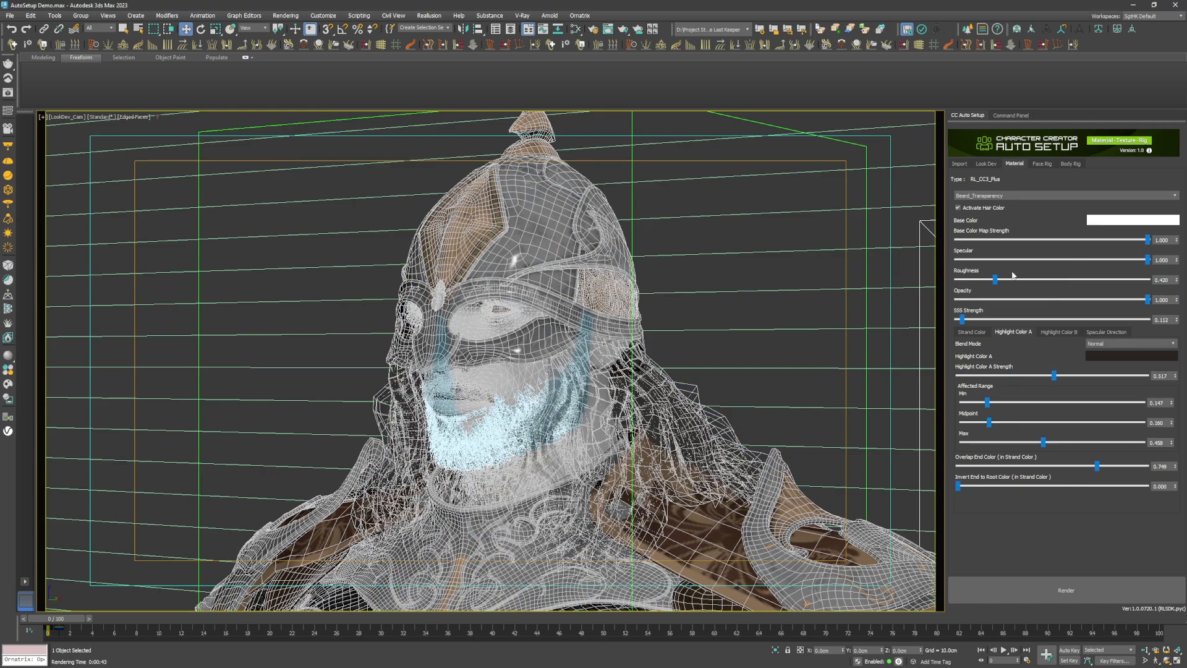
pyautogui.moveTo(995, 280); pyautogui.dragTo(1064, 280)
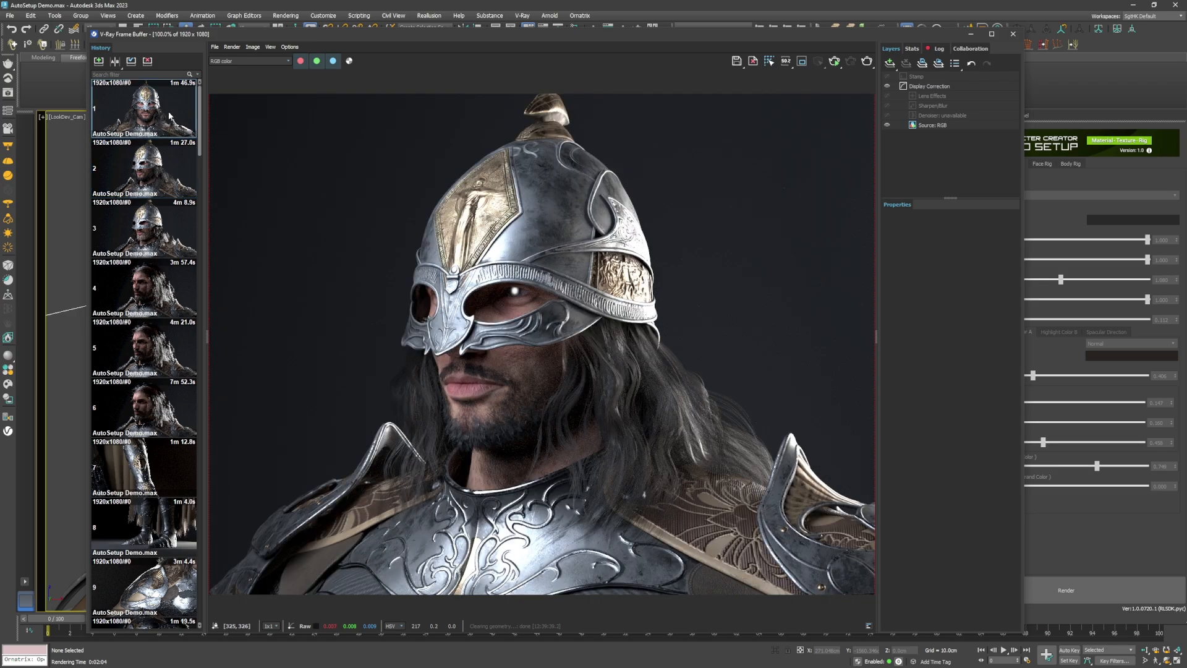
pyautogui.click(171, 115)
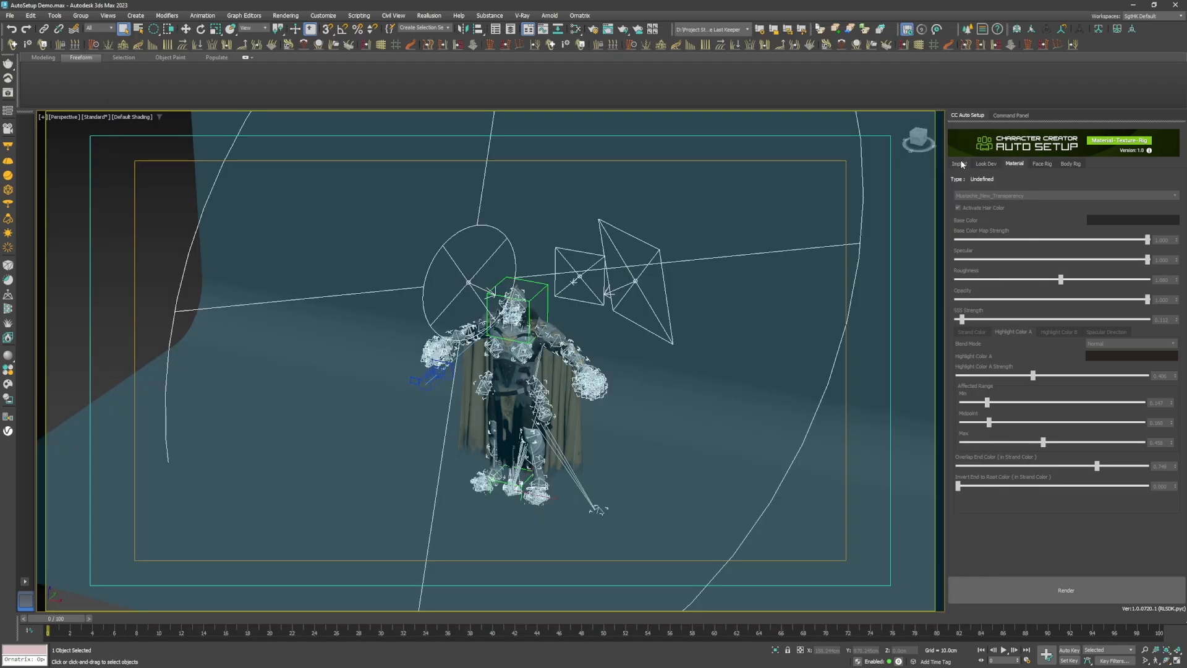
# Remove the Look Dev light preset from the scene
pyautogui.click(986, 164)
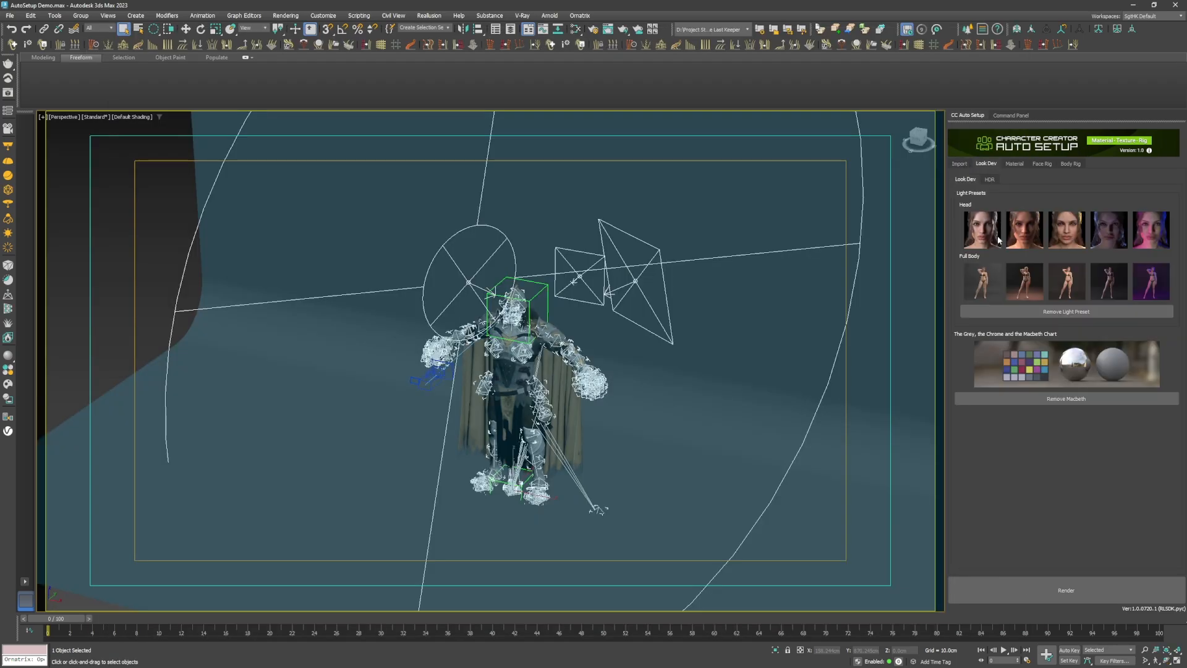
pyautogui.click(1035, 310)
pyautogui.scroll(10, 545, 360)
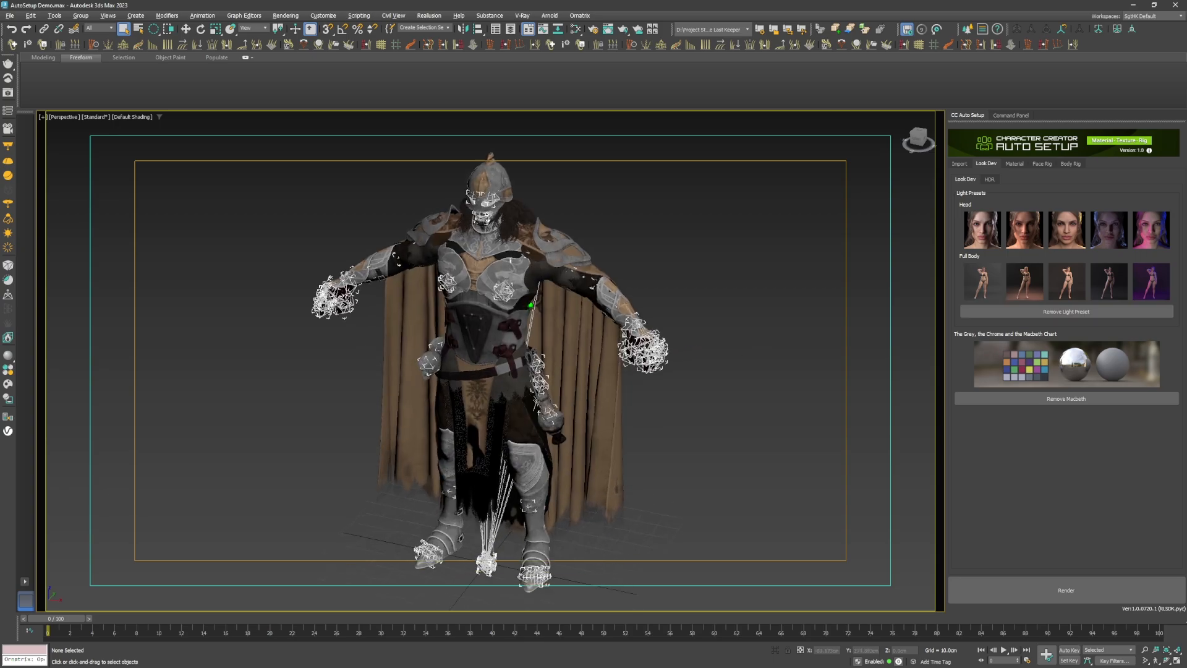
# Toggle the visibility of the character's geometry to inspect the imported bone skeleton on its own and with the armour
pyautogui.scroll(-7, 537, 328)
pyautogui.moveTo(507, 317); pyautogui.dragTo(478, 309, button='middle')
pyautogui.hotkey('shift', 'g')
pyautogui.scroll(7, 478, 311)
pyautogui.scroll(-10, 479, 311)
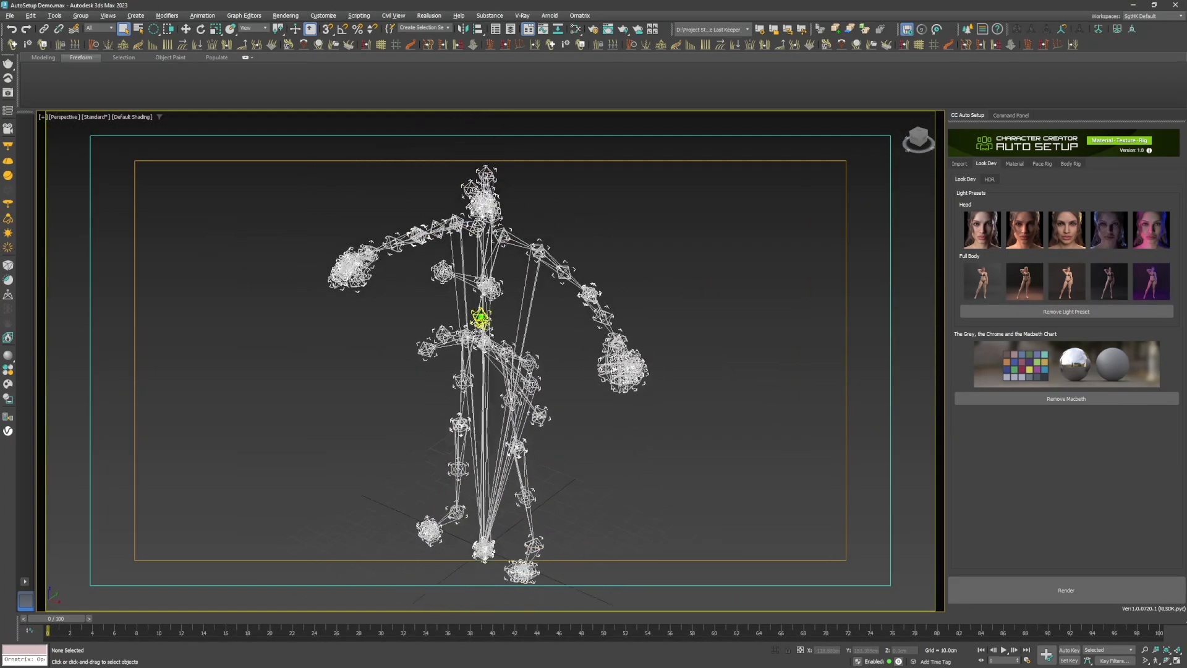
pyautogui.hotkey('shift', 'g')
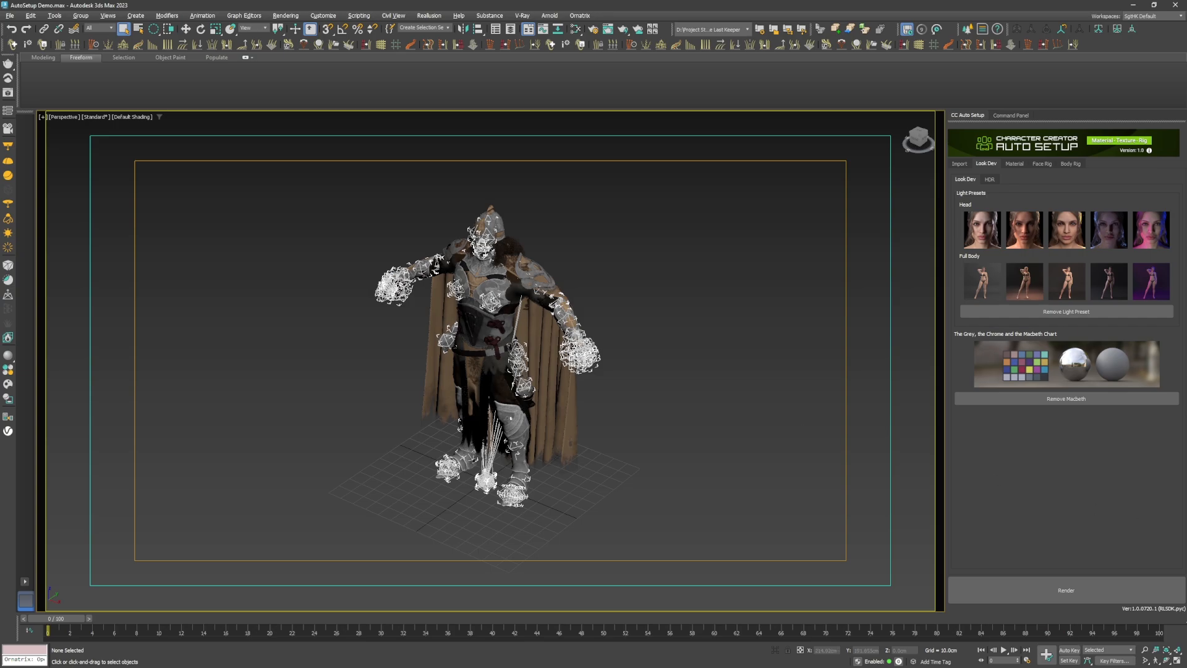
pyautogui.scroll(9, 533, 303)
pyautogui.moveTo(494, 316)
pyautogui.keyDown('alt'); pyautogui.mouseDown(button='middle')
pyautogui.moveTo(531, 304)
pyautogui.moveTo(479, 316)
pyautogui.mouseUp(button='middle'); pyautogui.keyUp('alt')
pyautogui.scroll(-7, 532, 303)
pyautogui.scroll(-1, 531, 305)
pyautogui.hotkey('shift', 'g')
pyautogui.scroll(3, 480, 317)
pyautogui.scroll(4, 480, 317)
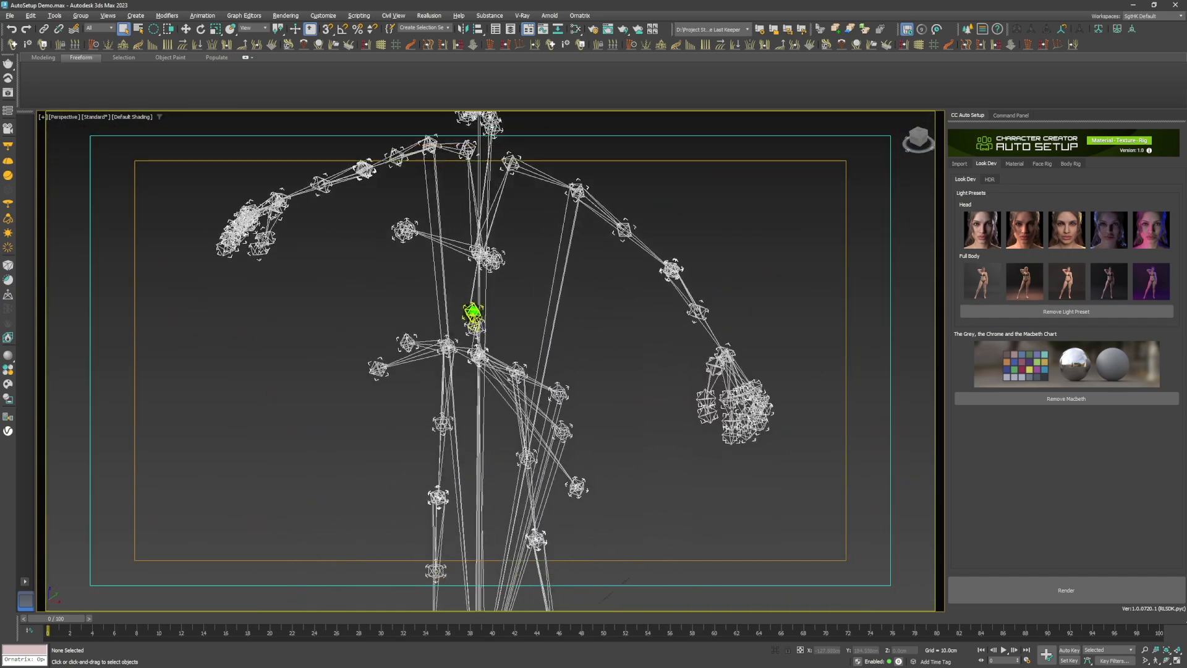
pyautogui.scroll(-7, 480, 318)
pyautogui.hotkey('shift', 'g')
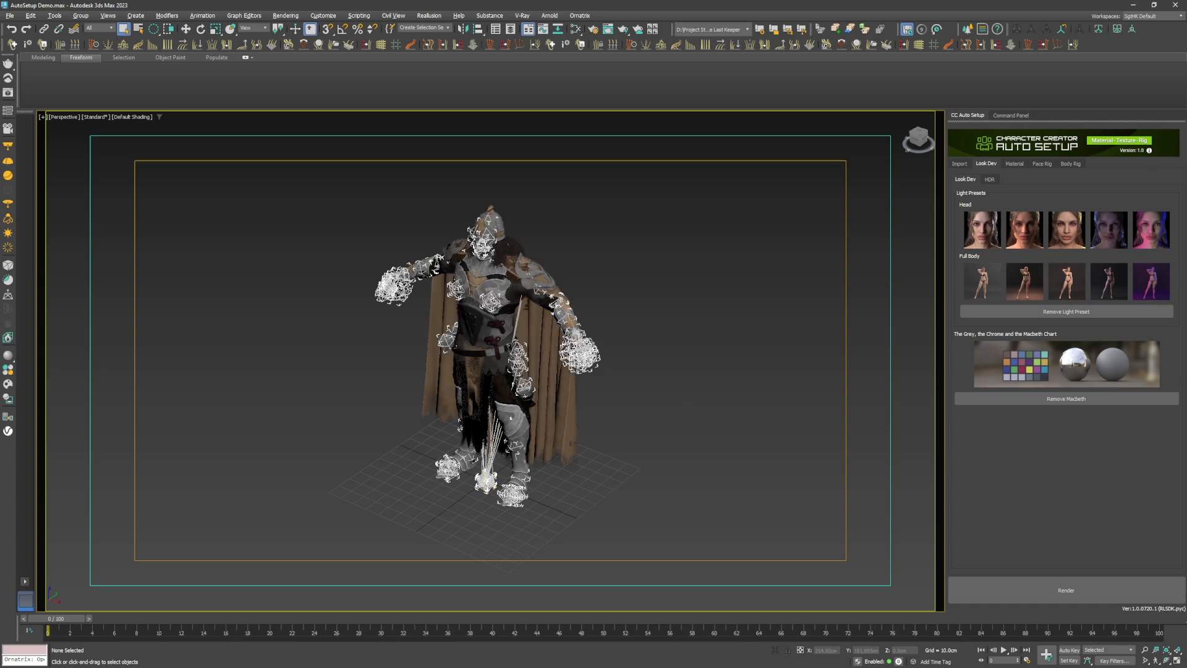
pyautogui.scroll(3, 490, 302)
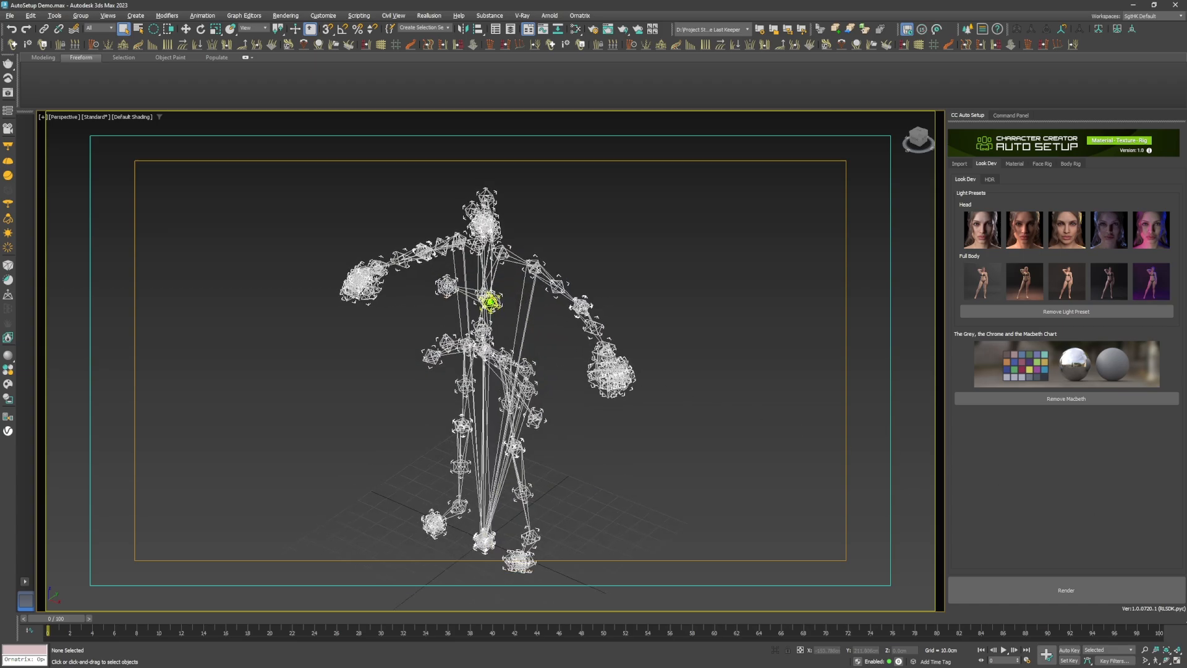
# Check the torso's mesh with edged faces, select the character's body and return to plain shading
pyautogui.scroll(5, 554, 326)
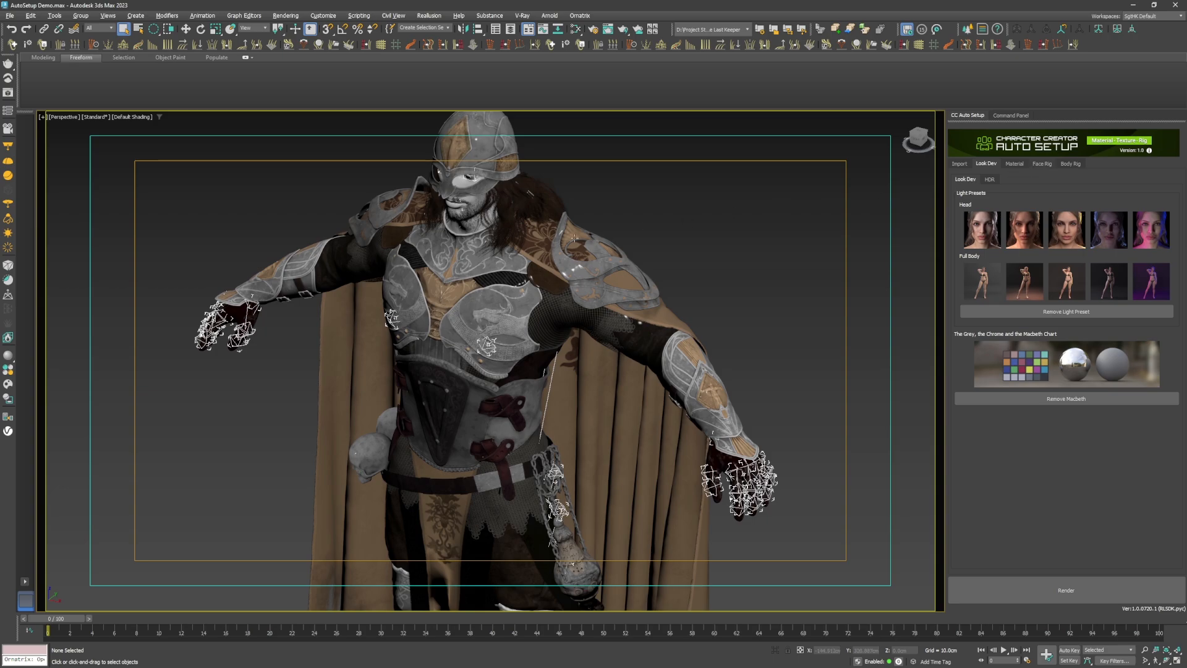
pyautogui.scroll(3, 559, 251)
pyautogui.press('F4')
pyautogui.click(732, 217)
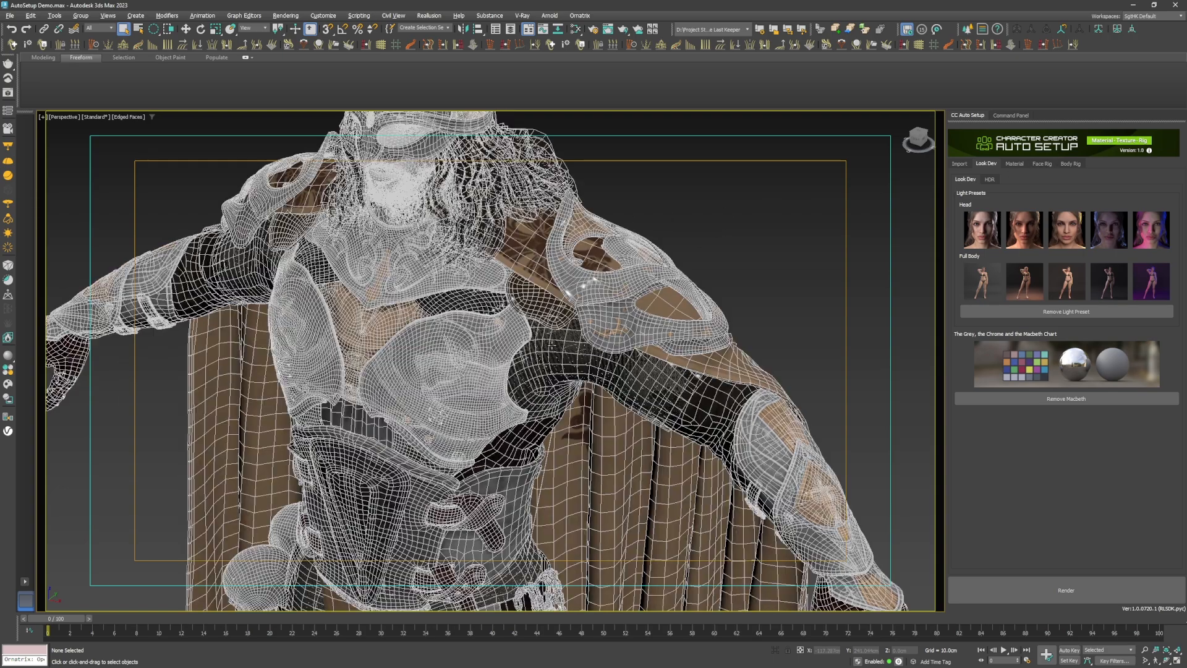
pyautogui.press('F4')
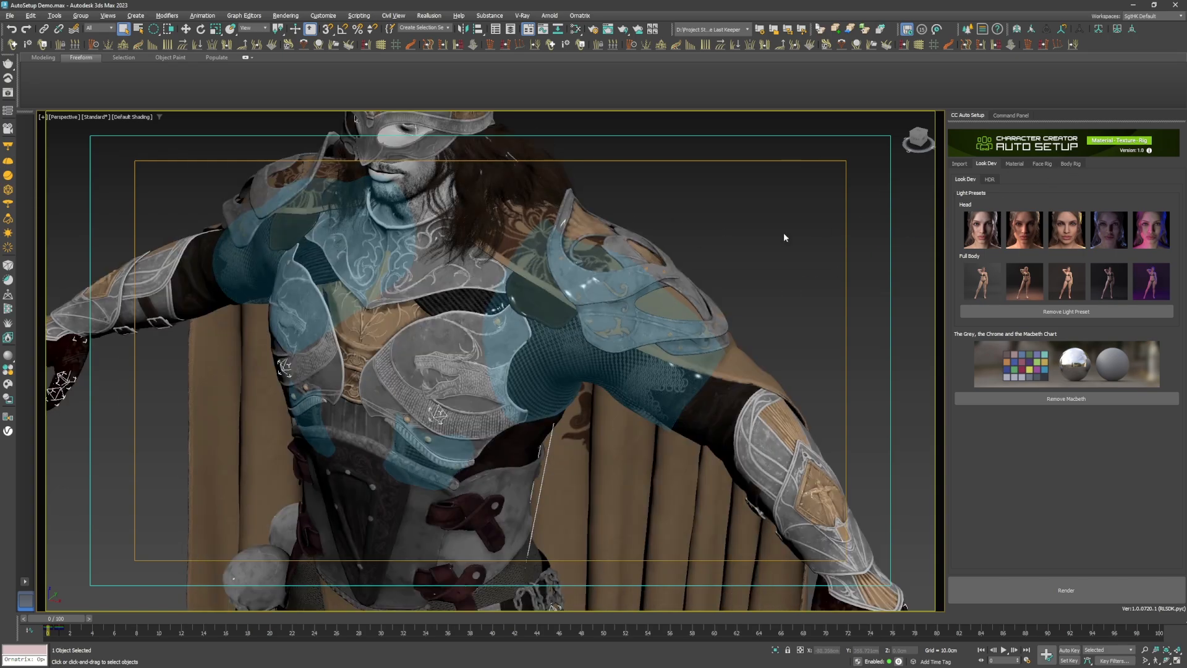
pyautogui.moveTo(784, 239); pyautogui.dragTo(784, 274, button='middle')
pyautogui.scroll(-2, 635, 238)
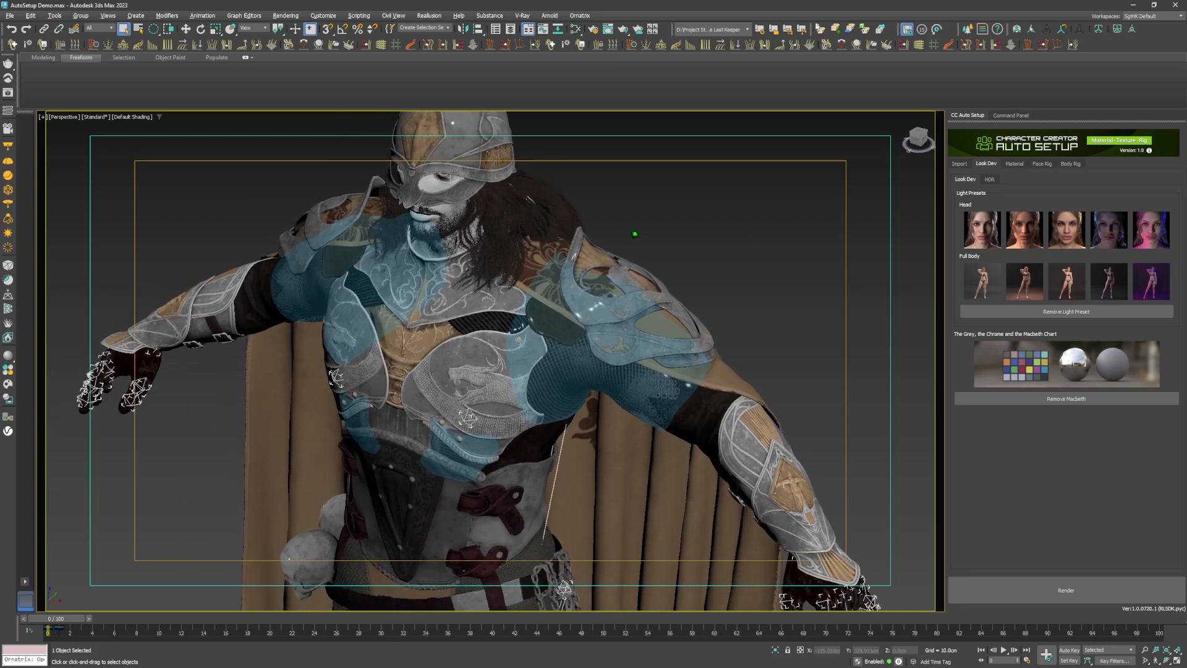
# Create a body rig for the character with the CAT Rig option
pyautogui.click(1069, 164)
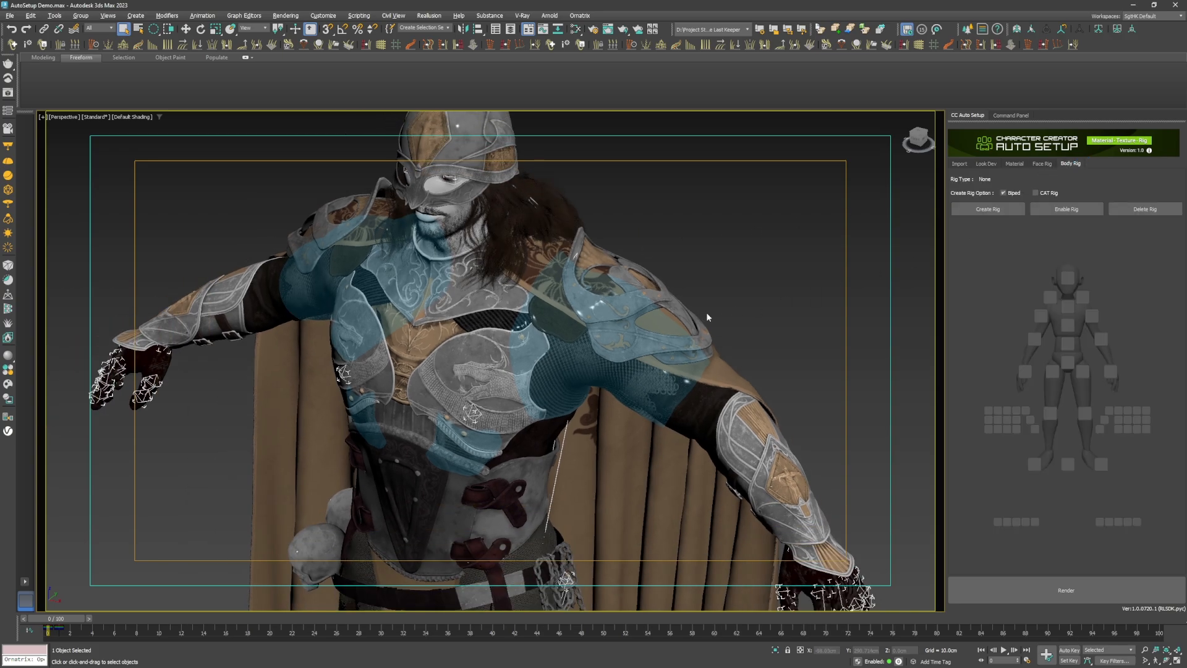
pyautogui.scroll(-2, 708, 317)
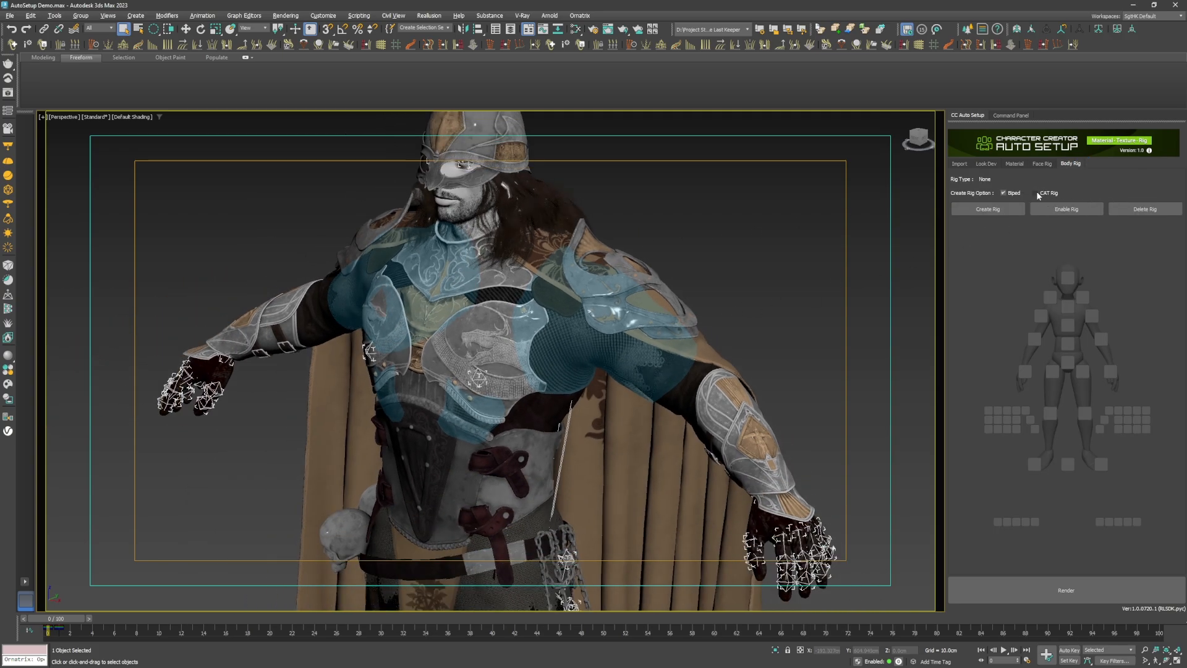
pyautogui.click(1000, 210)
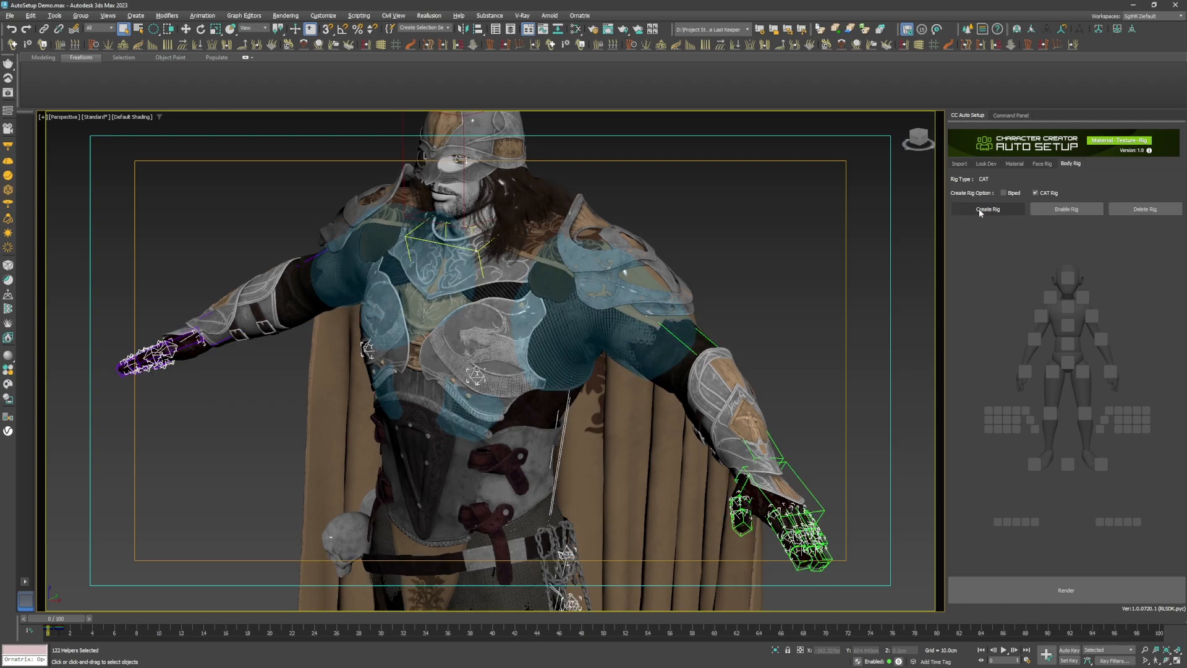
# Try rotating the CAT rig's left upper arm bone at the shoulder and undo the rotation
pyautogui.scroll(-5, 633, 301)
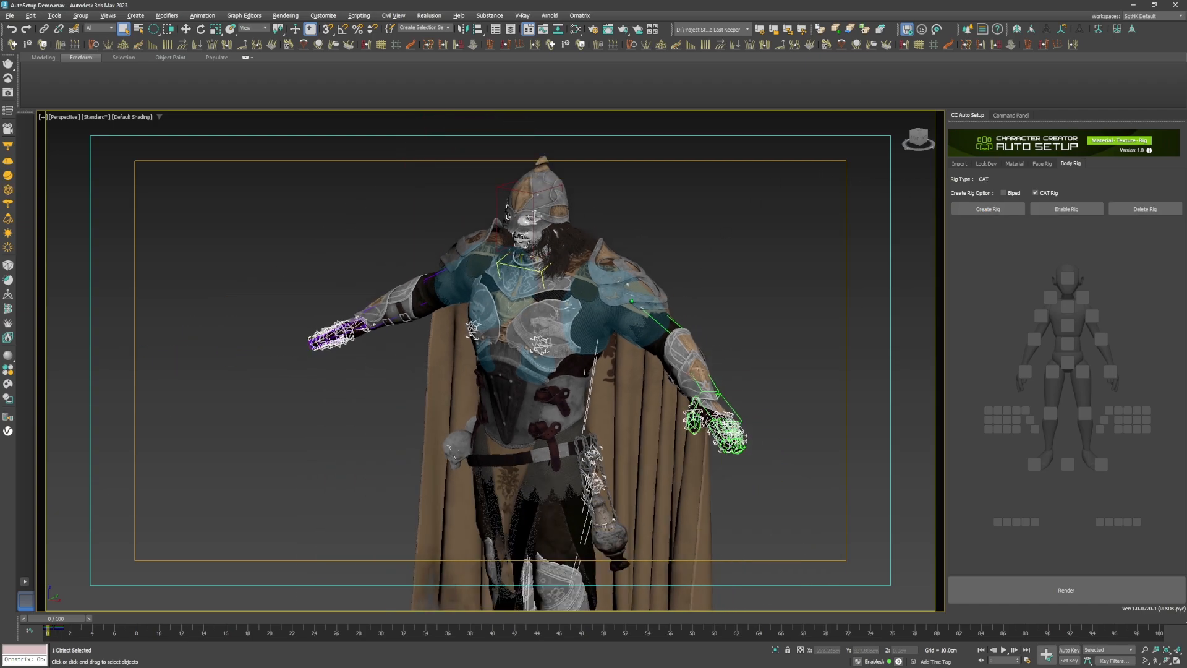
pyautogui.moveTo(630, 318); pyautogui.dragTo(552, 255, button='middle')
pyautogui.scroll(5, 556, 256)
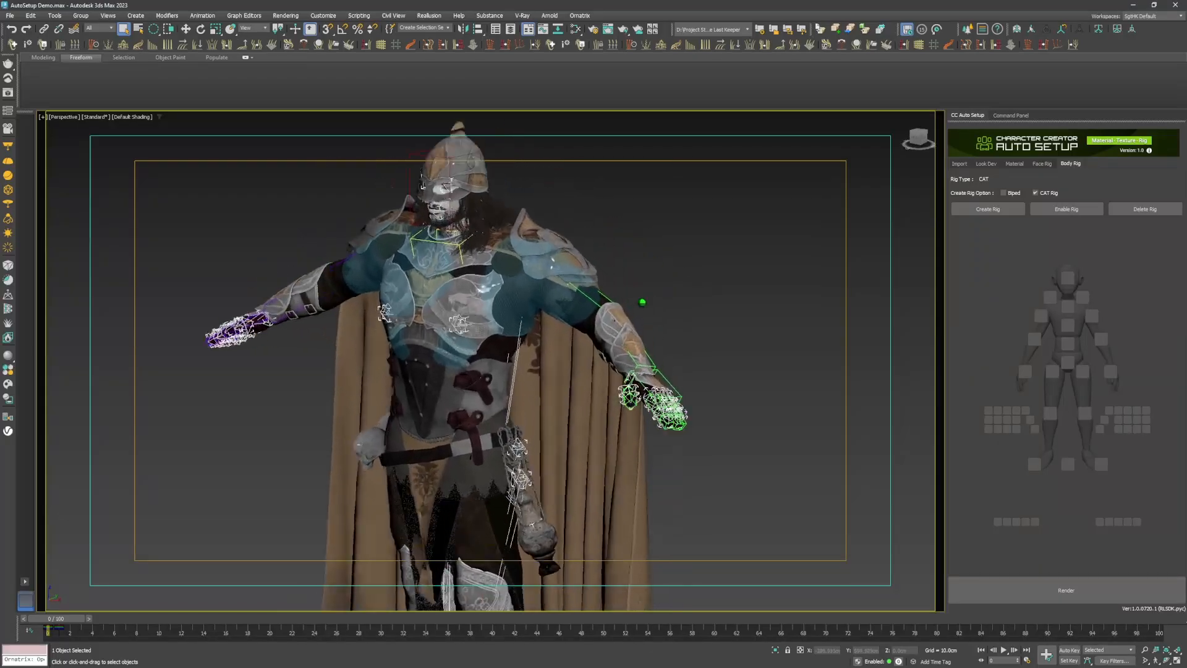
pyautogui.click(593, 294)
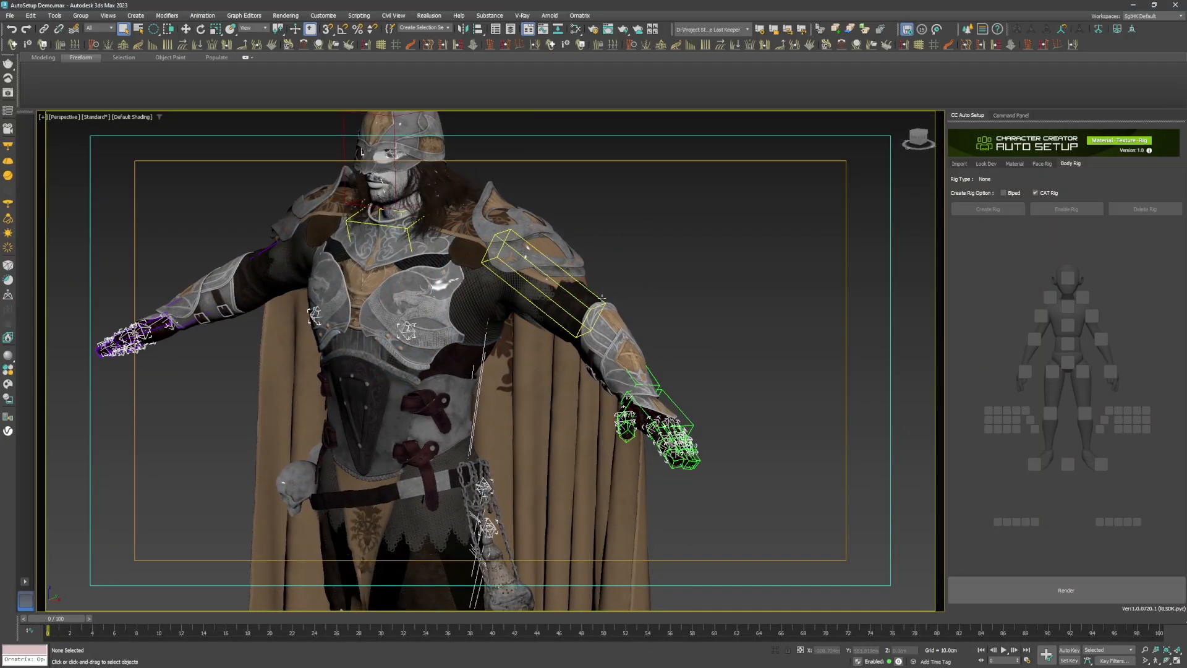
pyautogui.press('e')
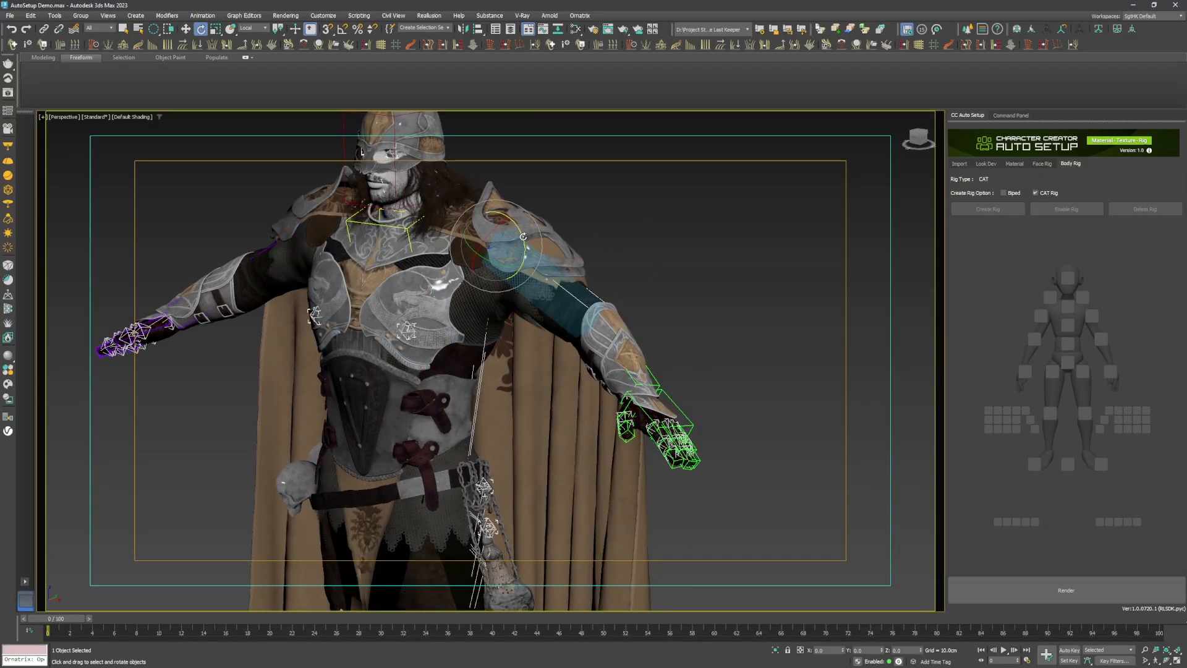
pyautogui.moveTo(483, 262)
pyautogui.mouseDown()
pyautogui.moveTo(466, 261)
pyautogui.moveTo(494, 262)
pyautogui.mouseUp()
pyautogui.hotkey('ctrl', 'z')
pyautogui.hotkey('ctrl', 'z')
# Hide the character's cape so that the torso and arm rig are unobstructed
pyautogui.rightClick(559, 368)
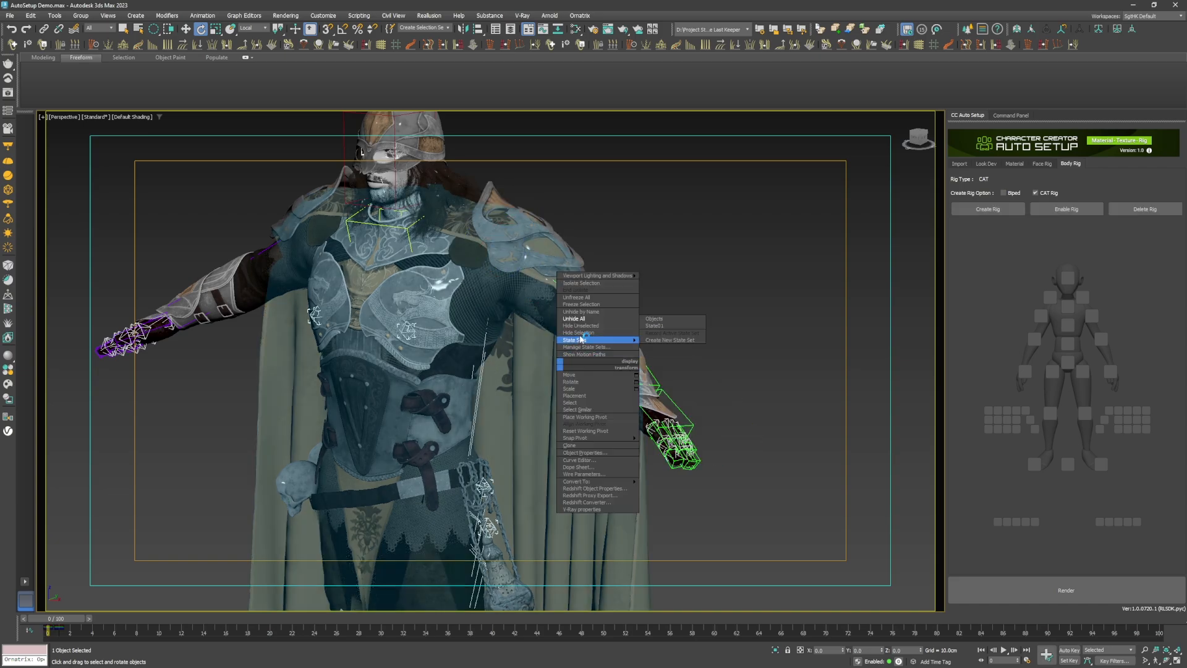
pyautogui.click(584, 330)
# Try bending the left forearm across the torso at the elbow, undo the rotations and clear the selection
pyautogui.click(597, 297)
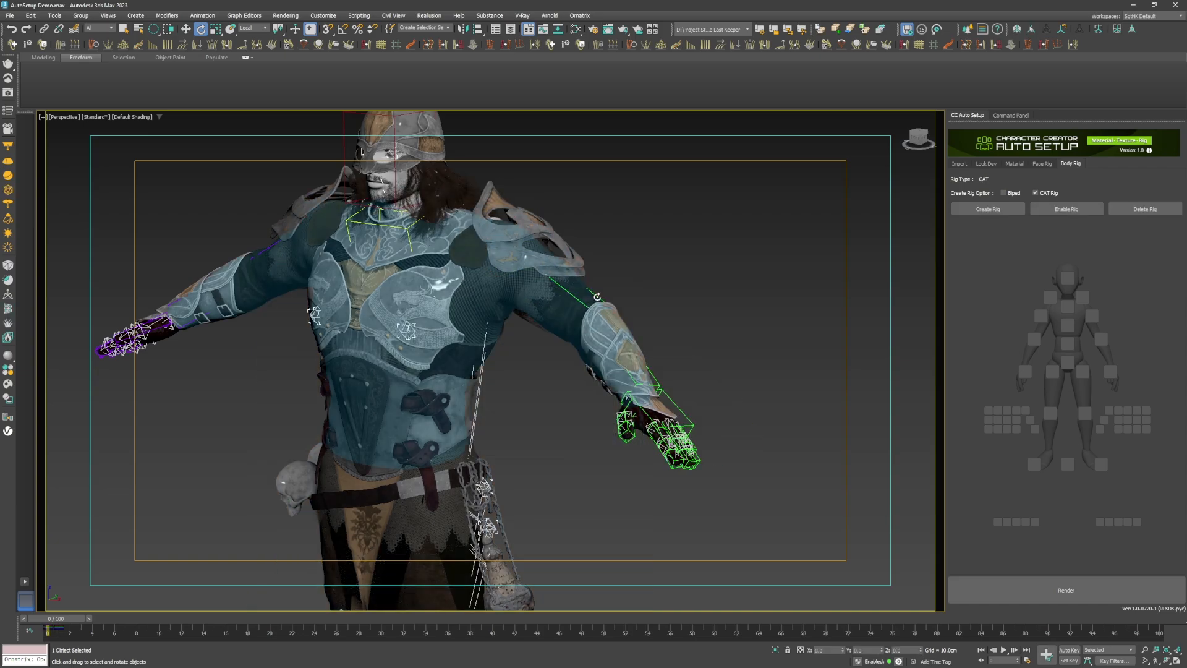
pyautogui.click(651, 371)
pyautogui.moveTo(569, 330); pyautogui.dragTo(500, 295)
pyautogui.moveTo(597, 331)
pyautogui.keyDown('alt'); pyautogui.mouseDown(button='middle')
pyautogui.moveTo(493, 362)
pyautogui.moveTo(449, 356)
pyautogui.moveTo(609, 340)
pyautogui.moveTo(582, 345)
pyautogui.mouseUp(button='middle'); pyautogui.keyUp('alt')
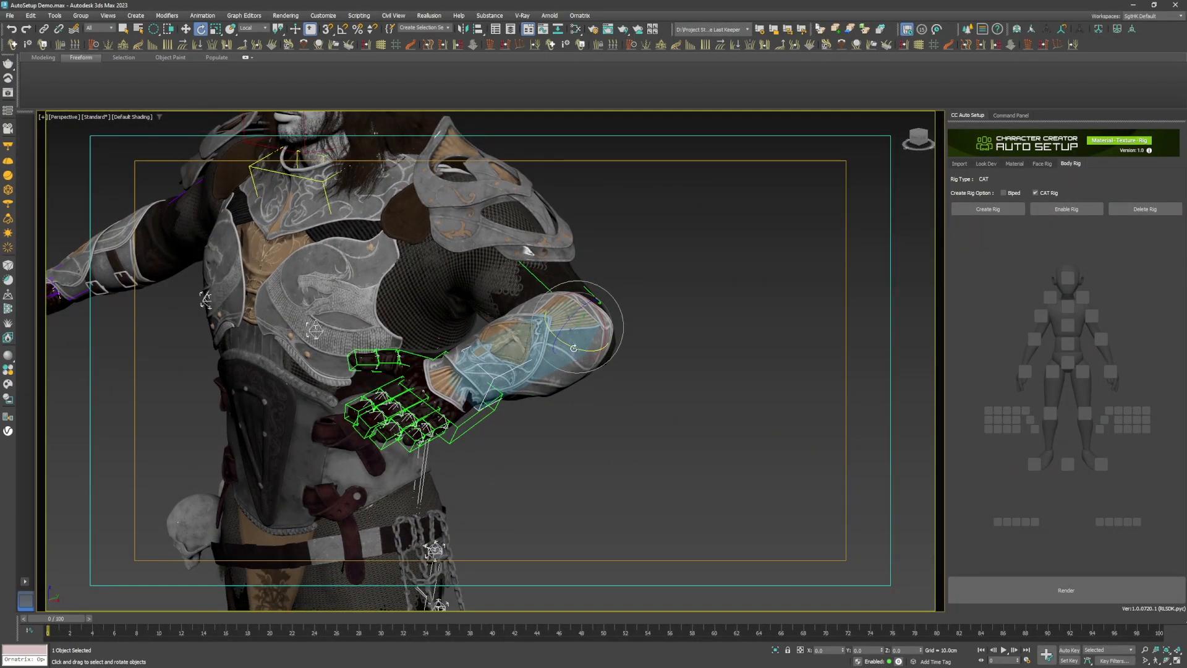
pyautogui.moveTo(574, 347)
pyautogui.mouseDown()
pyautogui.moveTo(652, 368)
pyautogui.moveTo(572, 344)
pyautogui.mouseUp()
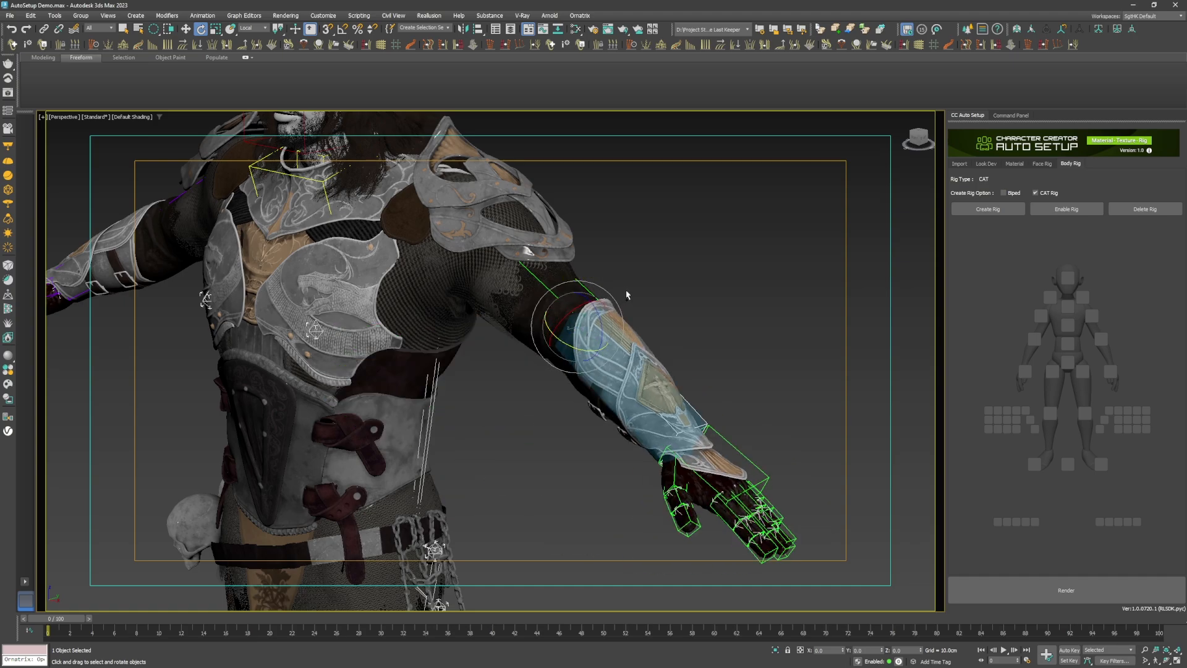
pyautogui.hotkey('ctrl', 'z')
pyautogui.hotkey('ctrl', 'z')
pyautogui.click(651, 278)
# Examine the posed Last Keeper with his sword, chain and rig controls from the back, sides and front
pyautogui.moveTo(353, 204); pyautogui.dragTo(523, 323, button='middle')
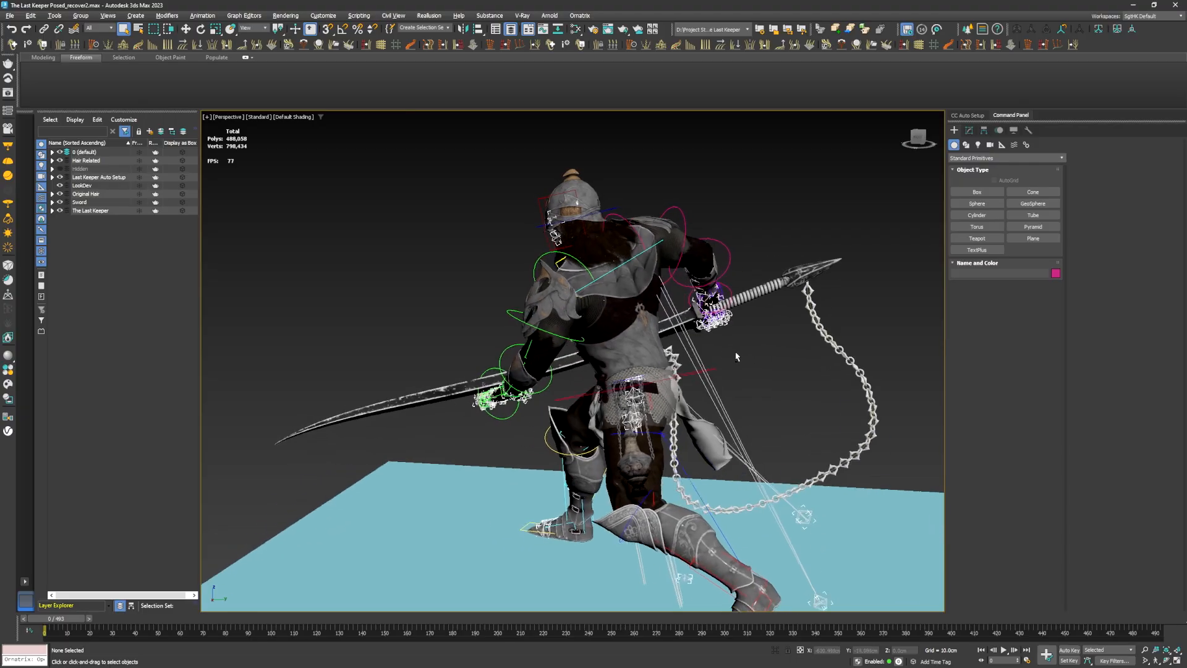
pyautogui.keyDown('alt'); pyautogui.moveTo(833, 384); pyautogui.dragTo(624, 371, button='middle'); pyautogui.keyUp('alt')
pyautogui.moveTo(615, 297); pyautogui.dragTo(617, 359, button='middle')
pyautogui.scroll(5, 593, 331)
pyautogui.keyDown('alt'); pyautogui.moveTo(730, 288); pyautogui.dragTo(470, 342, button='middle'); pyautogui.keyUp('alt')
pyautogui.scroll(4, 561, 338)
pyautogui.scroll(-8, 469, 341)
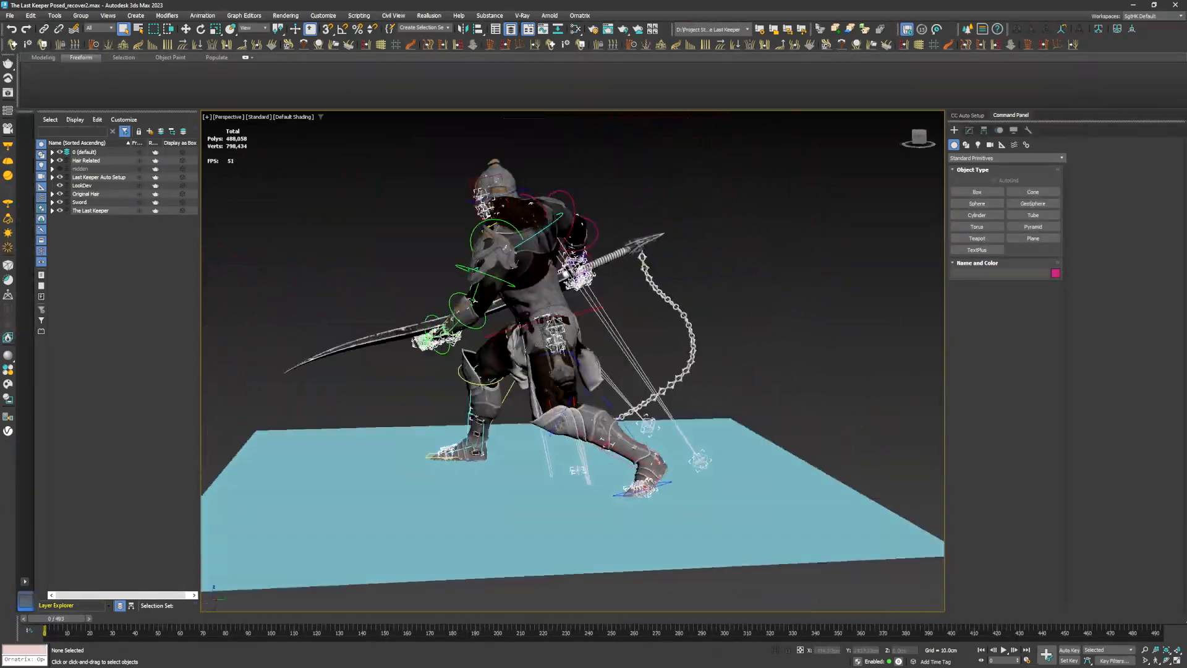
pyautogui.keyDown('alt'); pyautogui.moveTo(557, 341); pyautogui.dragTo(421, 315, button='middle'); pyautogui.keyUp('alt')
pyautogui.keyDown('alt'); pyautogui.moveTo(649, 287); pyautogui.dragTo(684, 323, button='middle'); pyautogui.keyUp('alt')
pyautogui.scroll(4, 564, 289)
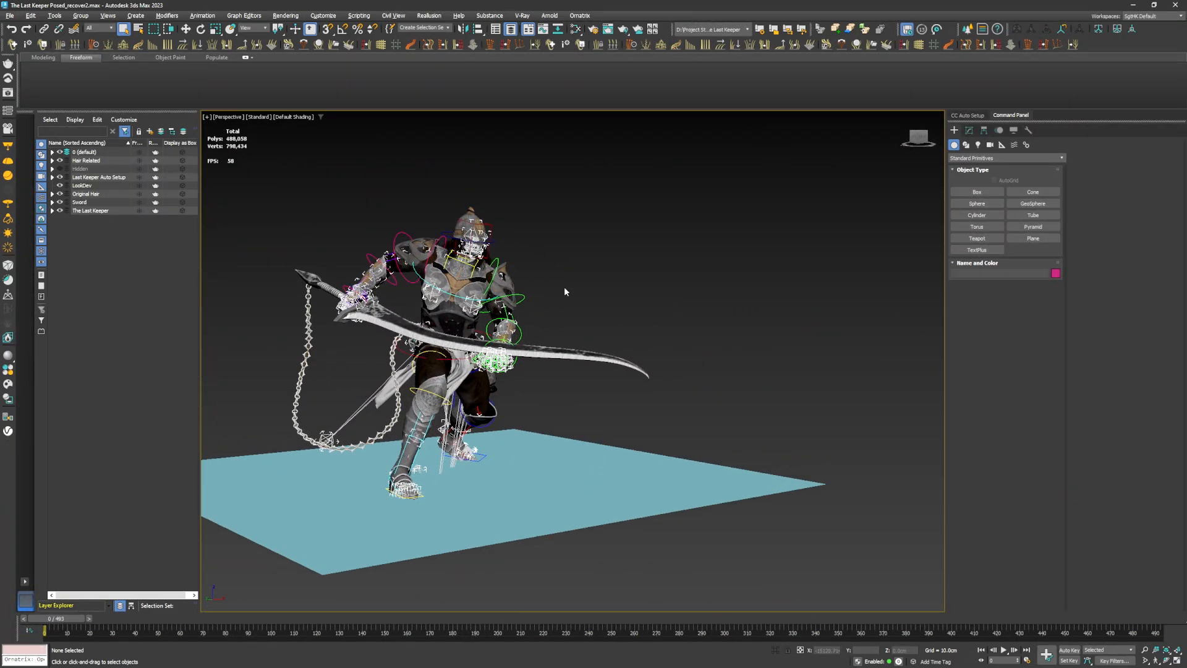
pyautogui.moveTo(563, 289); pyautogui.dragTo(463, 275, button='middle')
pyautogui.scroll(2, 598, 299)
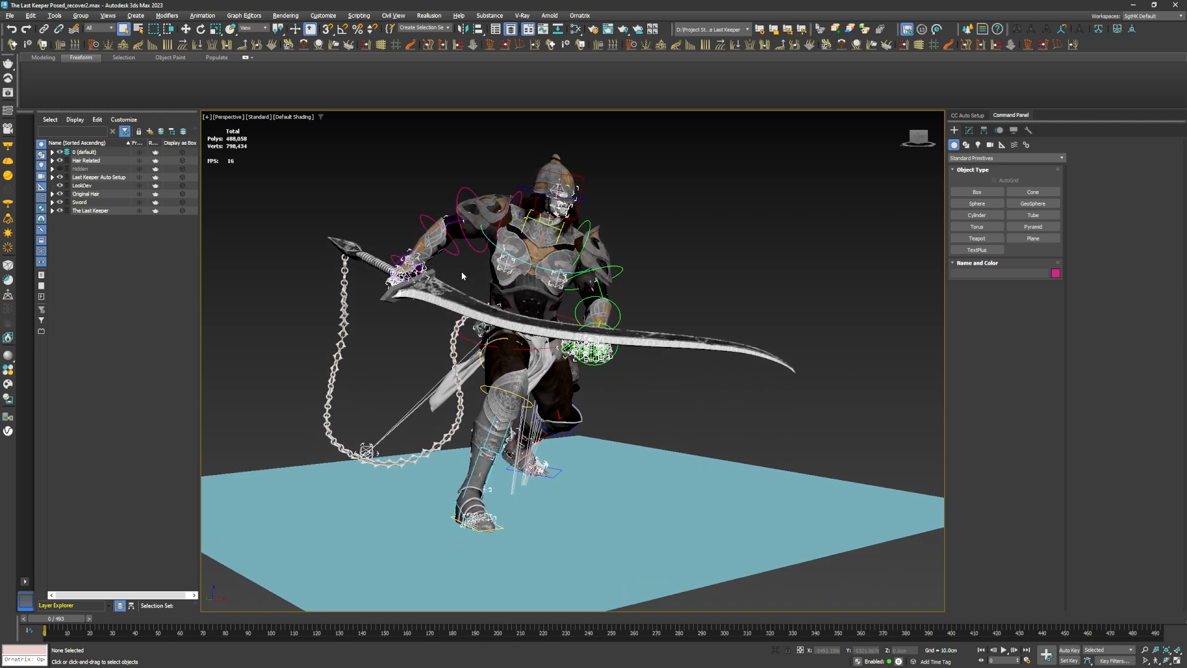
pyautogui.moveTo(363, 283); pyautogui.dragTo(332, 271, button='middle')
pyautogui.keyDown('alt'); pyautogui.moveTo(778, 349); pyautogui.dragTo(802, 343, button='middle'); pyautogui.keyUp('alt')
# Toggle the visibility of the 0 (default) layer to compare the posed character with and without its rig controls and floor
pyautogui.click(60, 153)
pyautogui.click(60, 153)
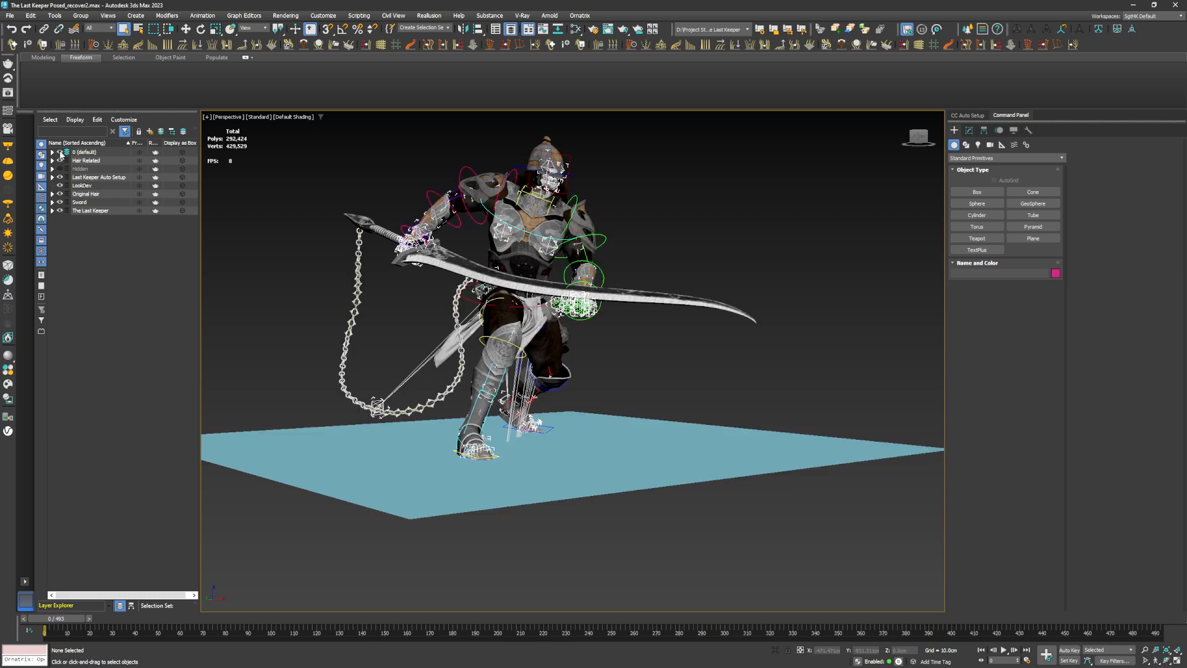
pyautogui.click(60, 153)
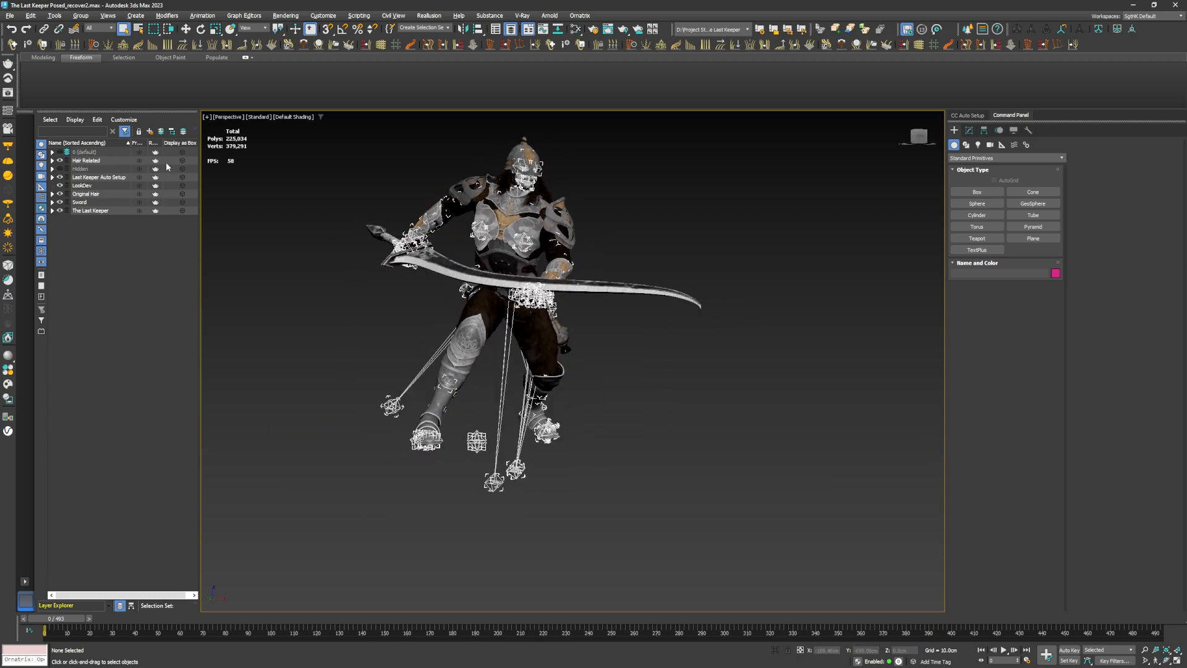
pyautogui.click(60, 152)
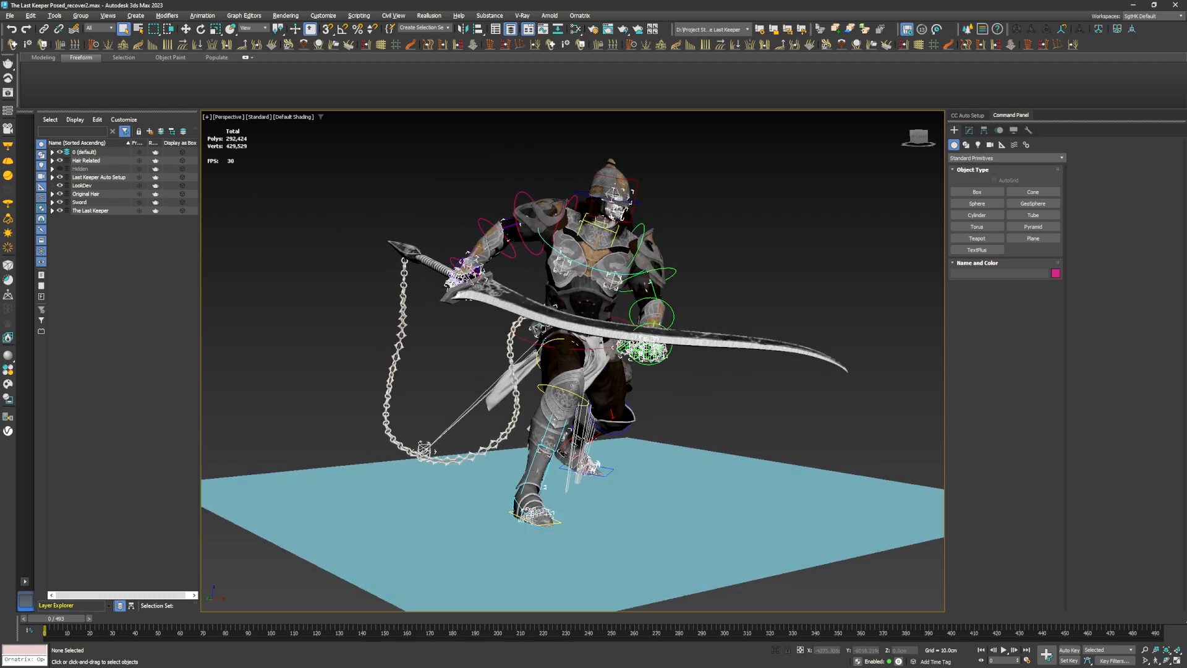
pyautogui.keyDown('alt'); pyautogui.moveTo(514, 272); pyautogui.dragTo(776, 262, button='middle'); pyautogui.keyUp('alt')
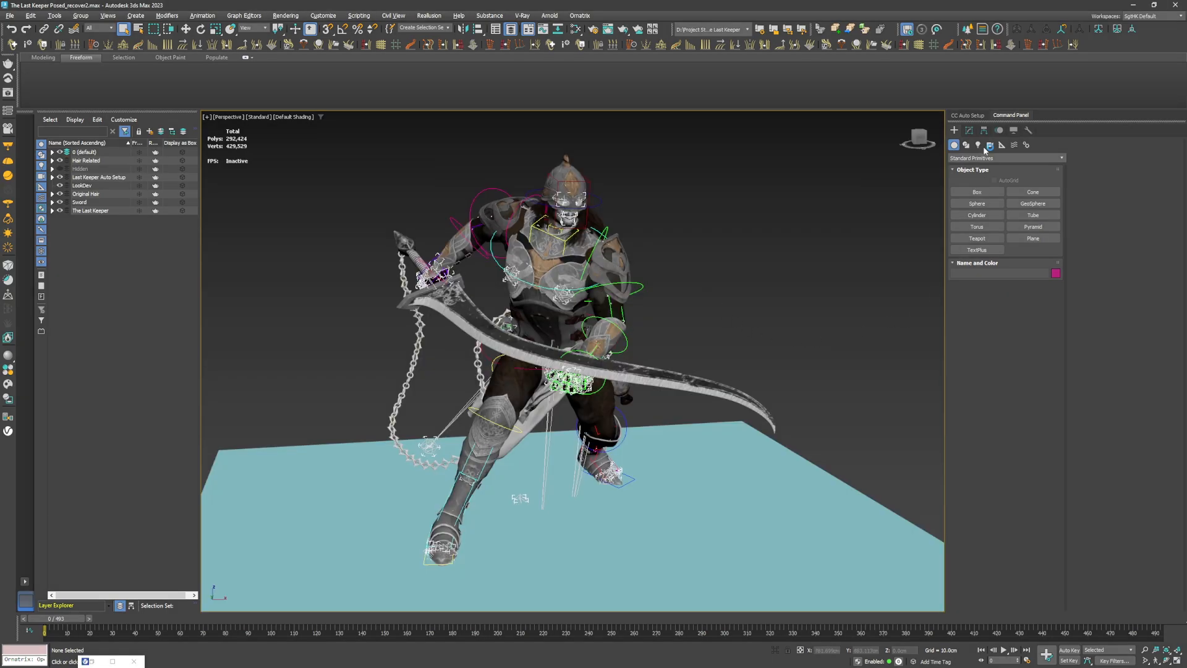
# Select the character's head for the Face Rig and adjust the mouth controls to shape a teeth-baring expression
pyautogui.click(969, 116)
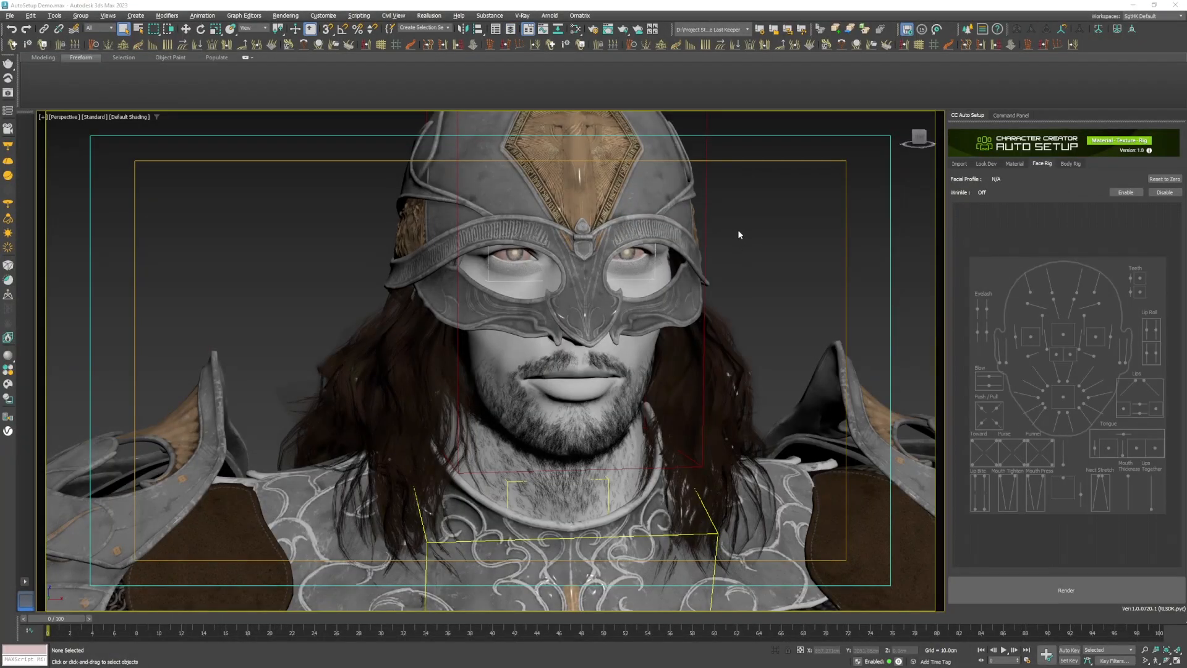
pyautogui.click(643, 290)
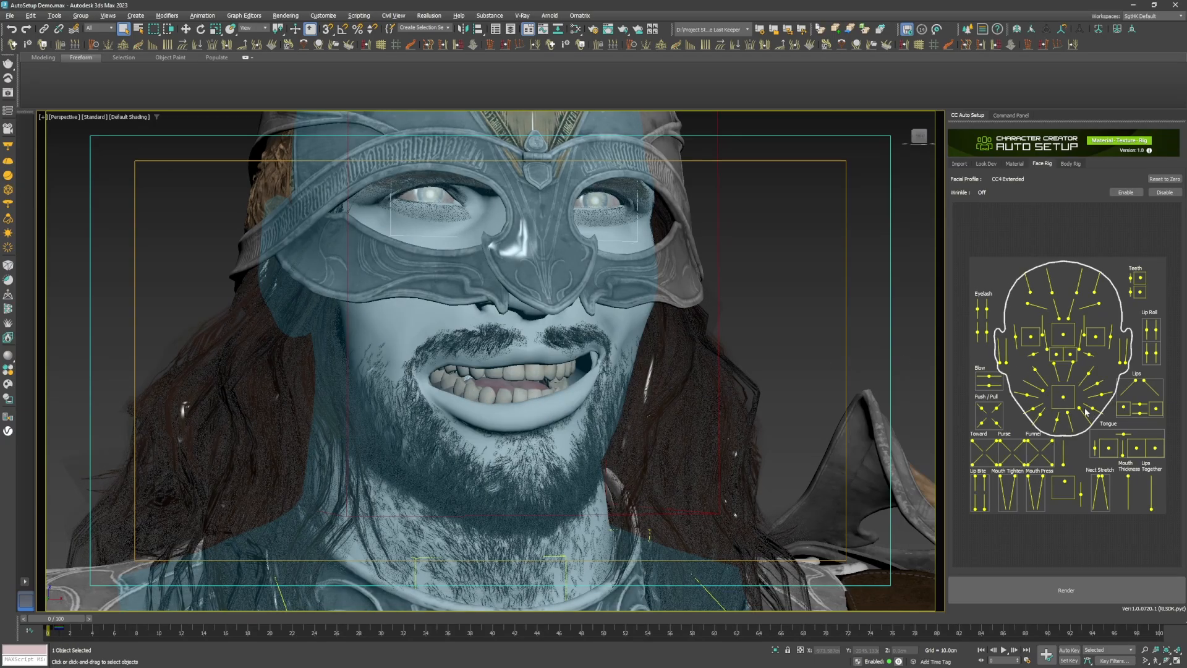
pyautogui.moveTo(1068, 413); pyautogui.dragTo(1069, 419)
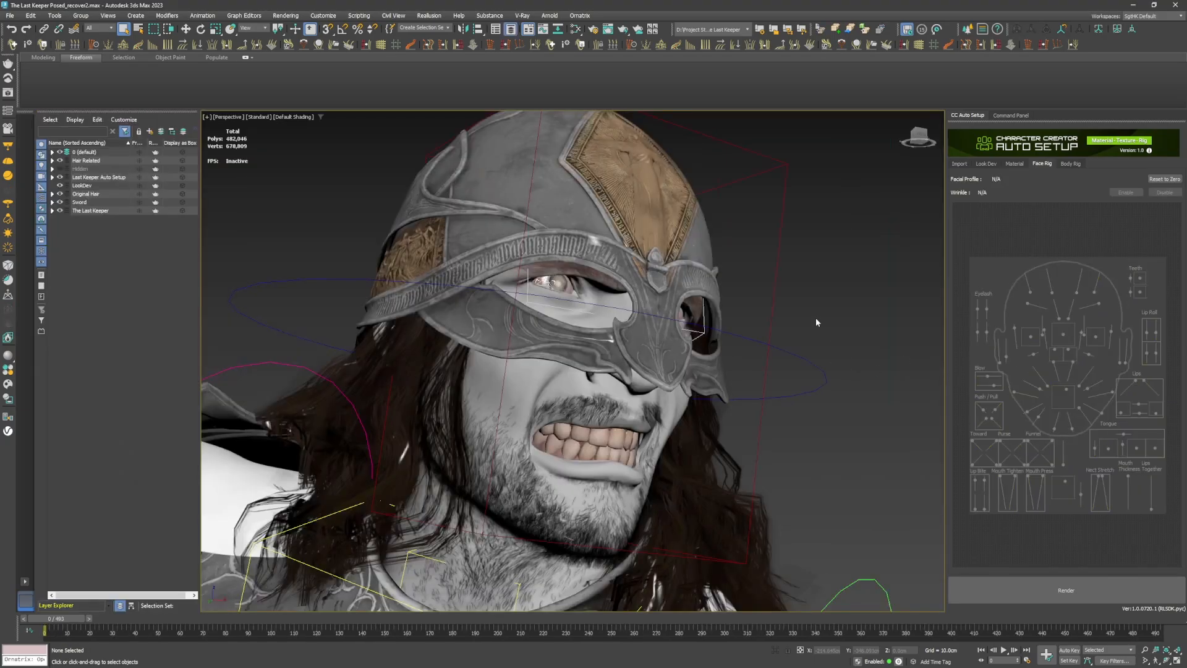
# Examine the posed character's snarling face in the viewport and in the front close-up render from the V-Ray history
pyautogui.keyDown('alt'); pyautogui.moveTo(643, 365); pyautogui.dragTo(587, 393, button='middle'); pyautogui.keyUp('alt')
pyautogui.scroll(3, 595, 397)
pyautogui.moveTo(588, 393); pyautogui.dragTo(596, 385, button='middle')
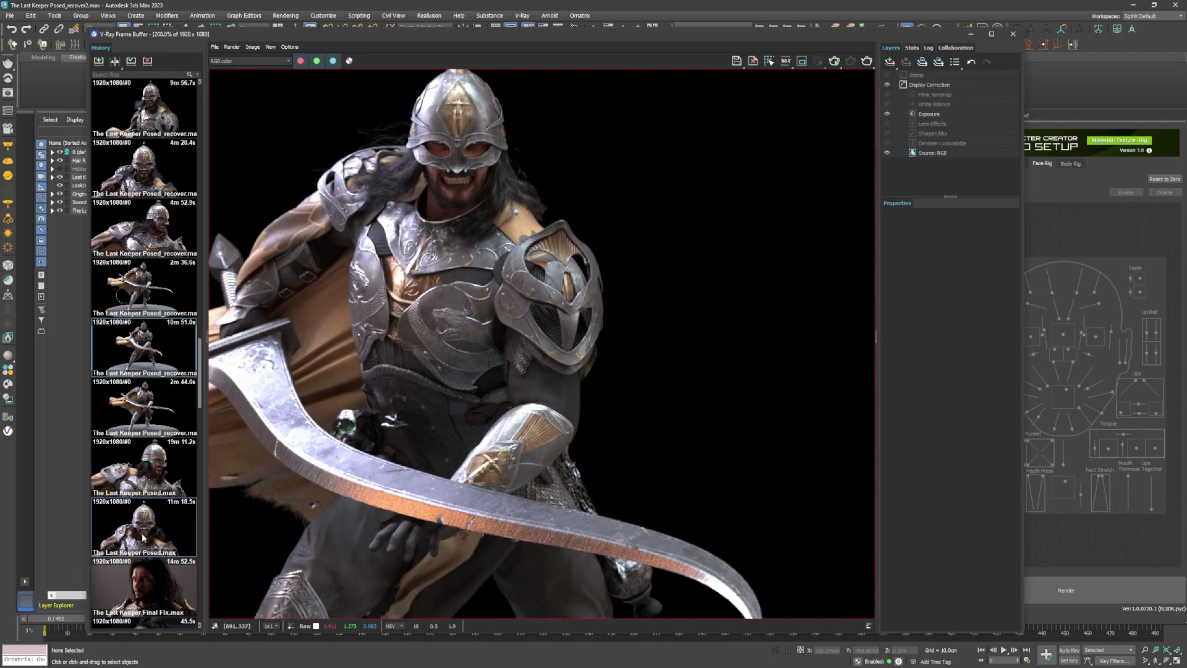
pyautogui.doubleClick(142, 536)
pyautogui.scroll(-5, 551, 247)
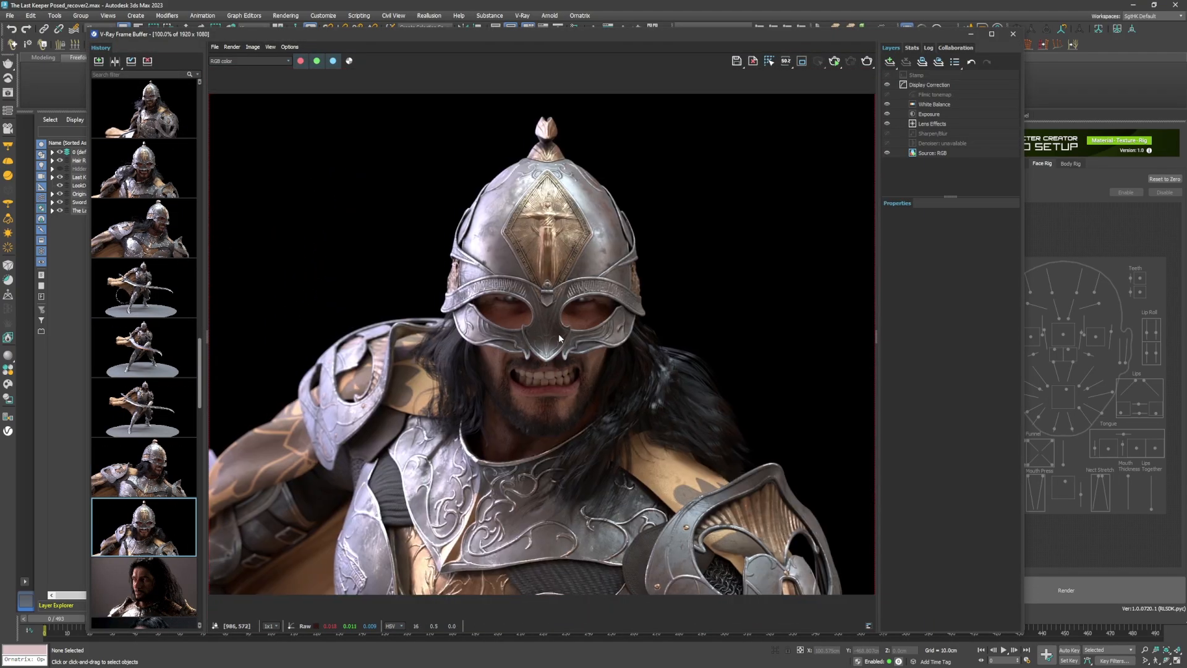
pyautogui.scroll(1, 551, 376)
pyautogui.moveTo(579, 384); pyautogui.dragTo(585, 348, button='middle')
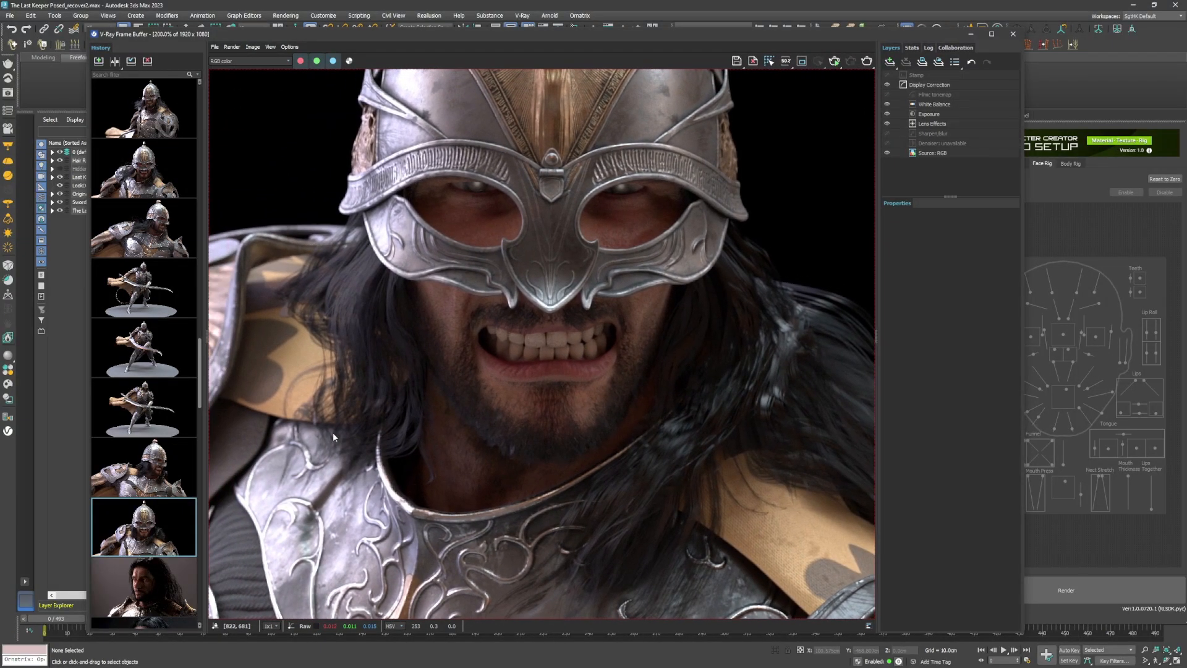
# Load the turned-head close-up and a full-body sword pose render from the history and inspect their details
pyautogui.doubleClick(160, 468)
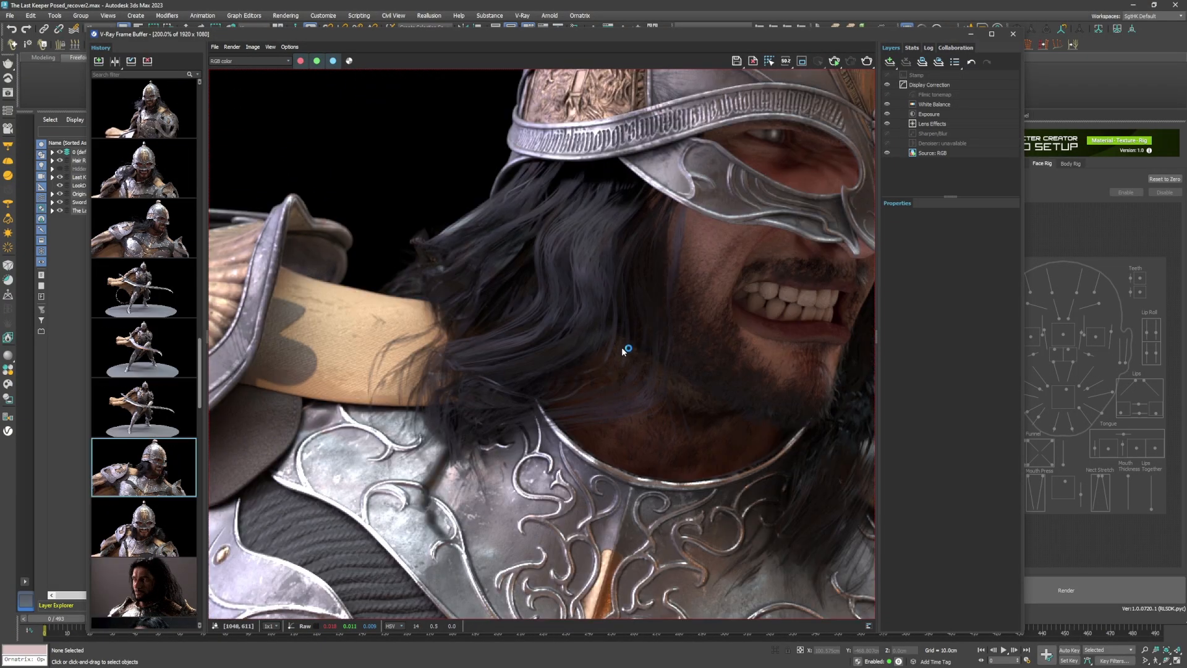
pyautogui.moveTo(624, 350); pyautogui.dragTo(429, 363, button='middle')
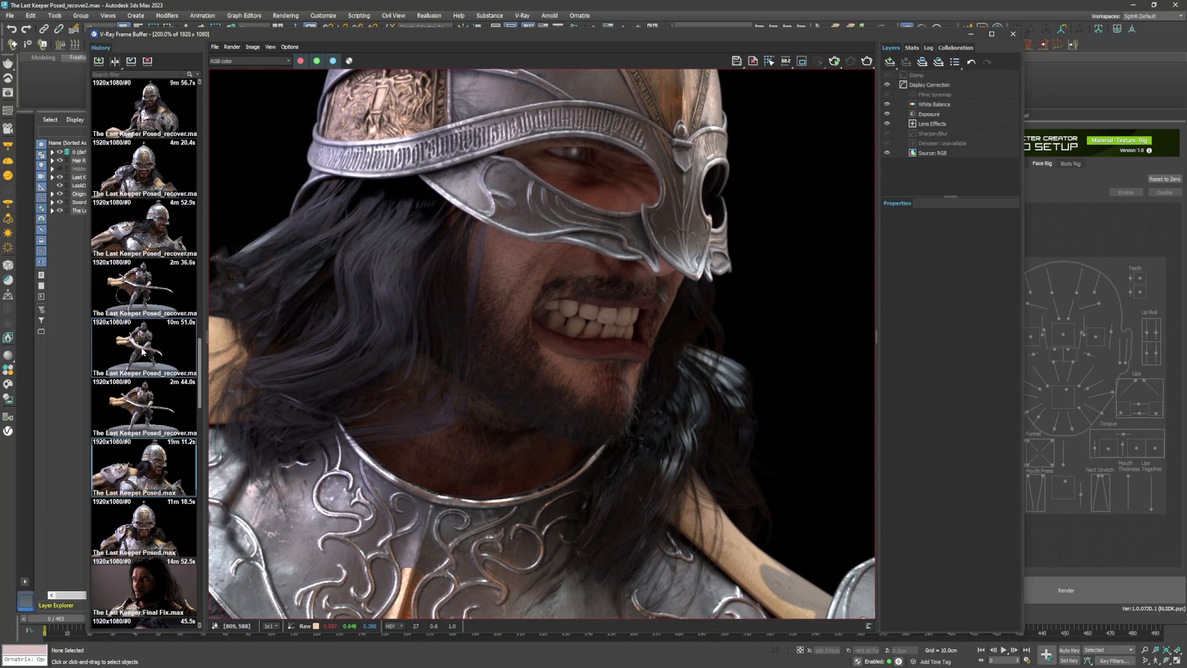
pyautogui.doubleClick(143, 351)
pyautogui.scroll(1, 527, 212)
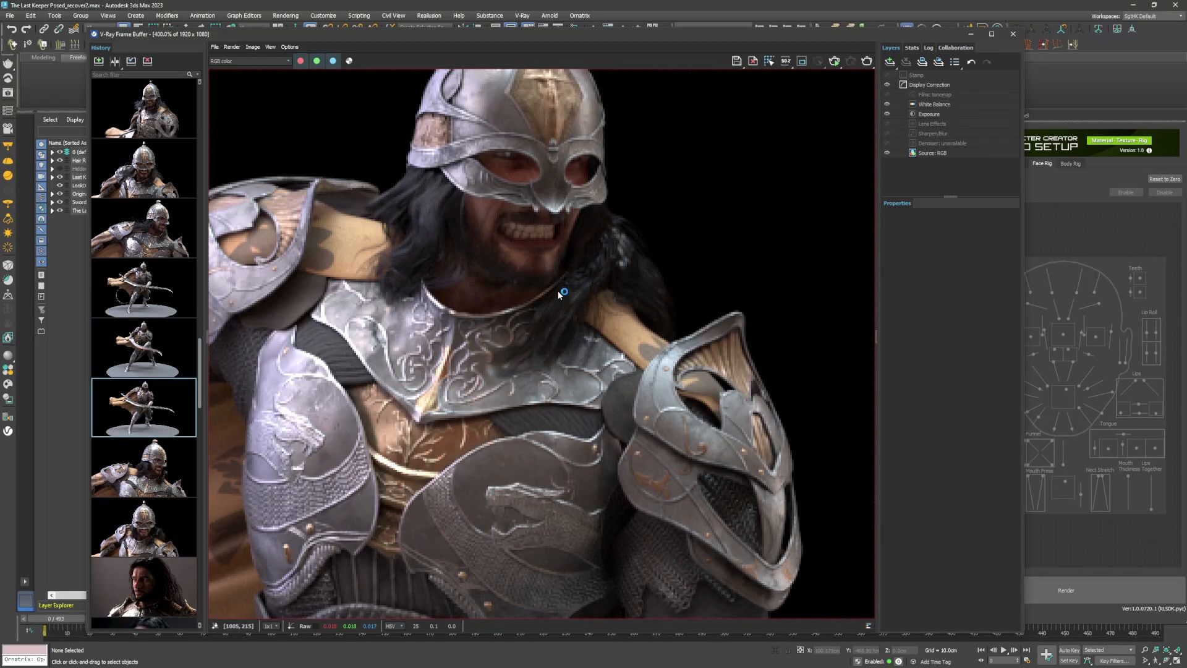
pyautogui.scroll(1, 560, 294)
# Compare the face, teeth and hair in the front close-up render with those in the turned-head render at 200% zoom
pyautogui.doubleClick(156, 523)
pyautogui.scroll(-3, 516, 354)
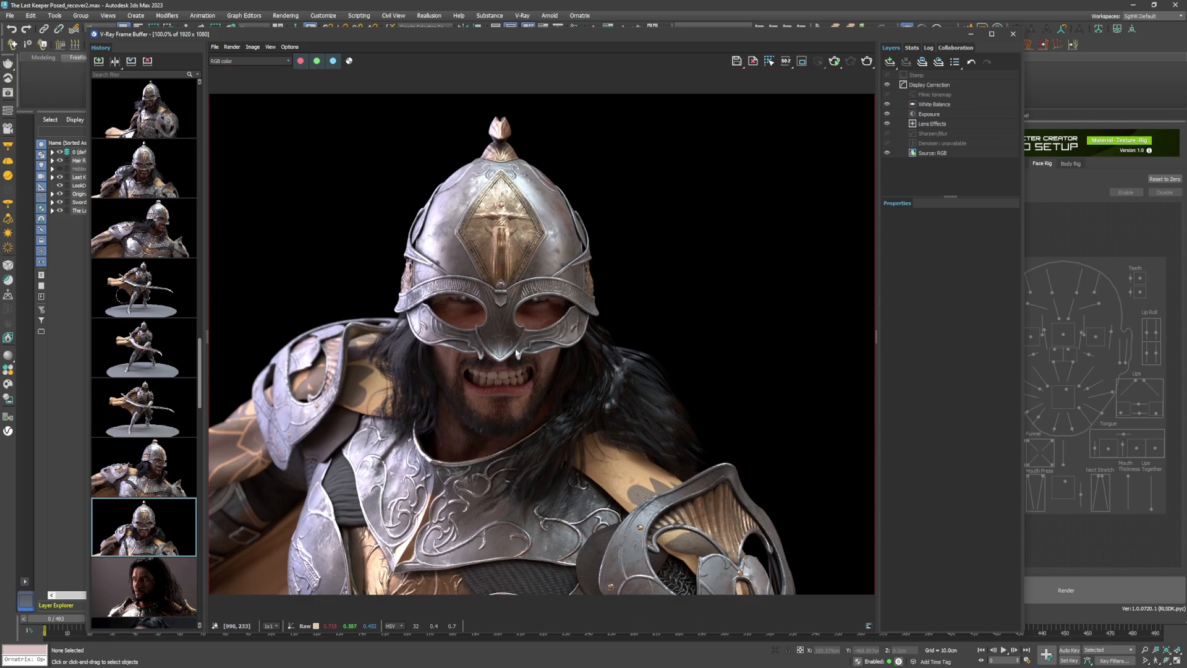
pyautogui.scroll(1, 541, 379)
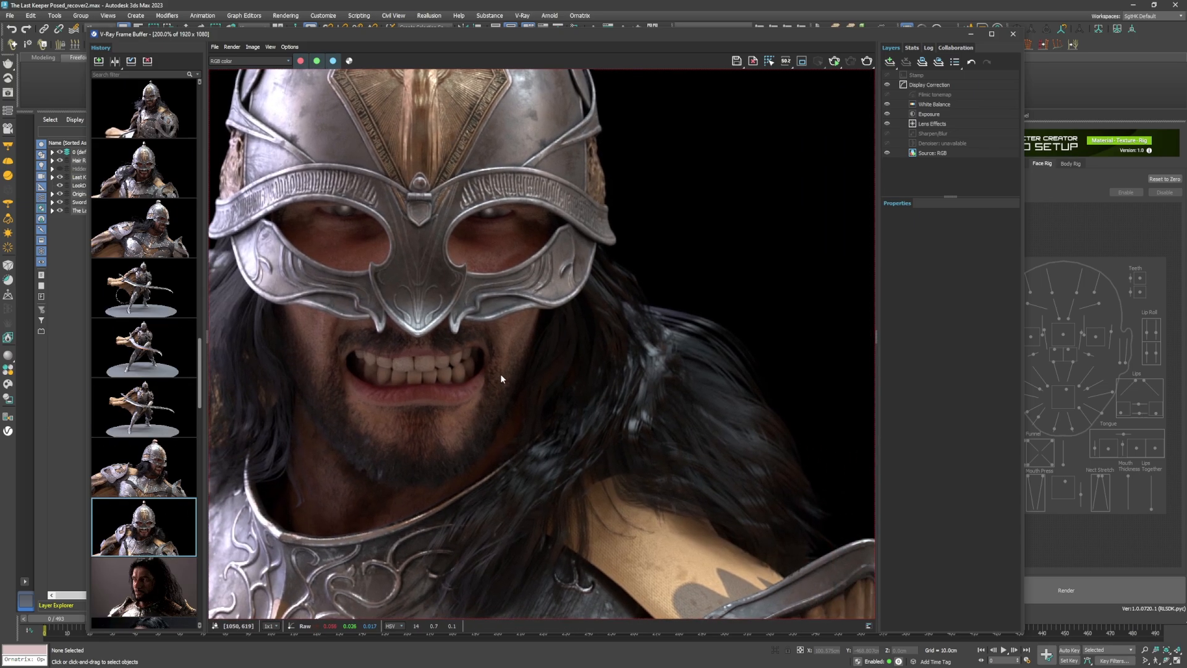
pyautogui.moveTo(509, 344); pyautogui.dragTo(571, 307, button='middle')
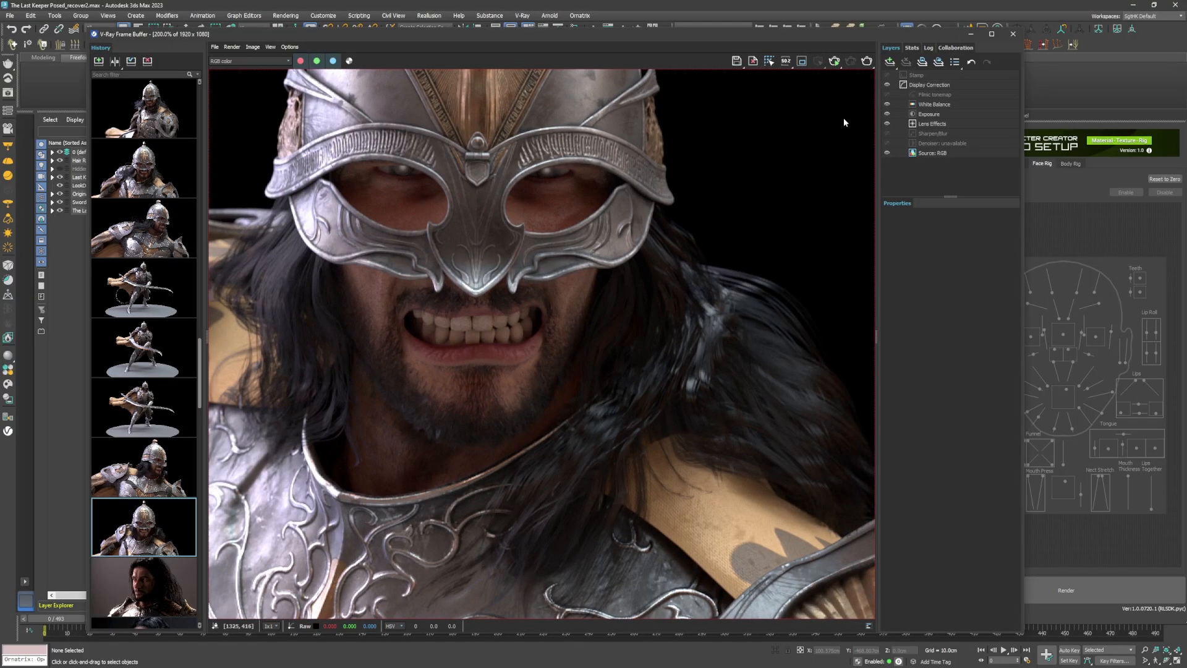
pyautogui.moveTo(595, 265)
pyautogui.mouseDown(button='middle')
pyautogui.moveTo(611, 250)
pyautogui.moveTo(609, 282)
pyautogui.mouseUp(button='middle')
pyautogui.press('Up')
pyautogui.moveTo(551, 370); pyautogui.dragTo(428, 362, button='middle')
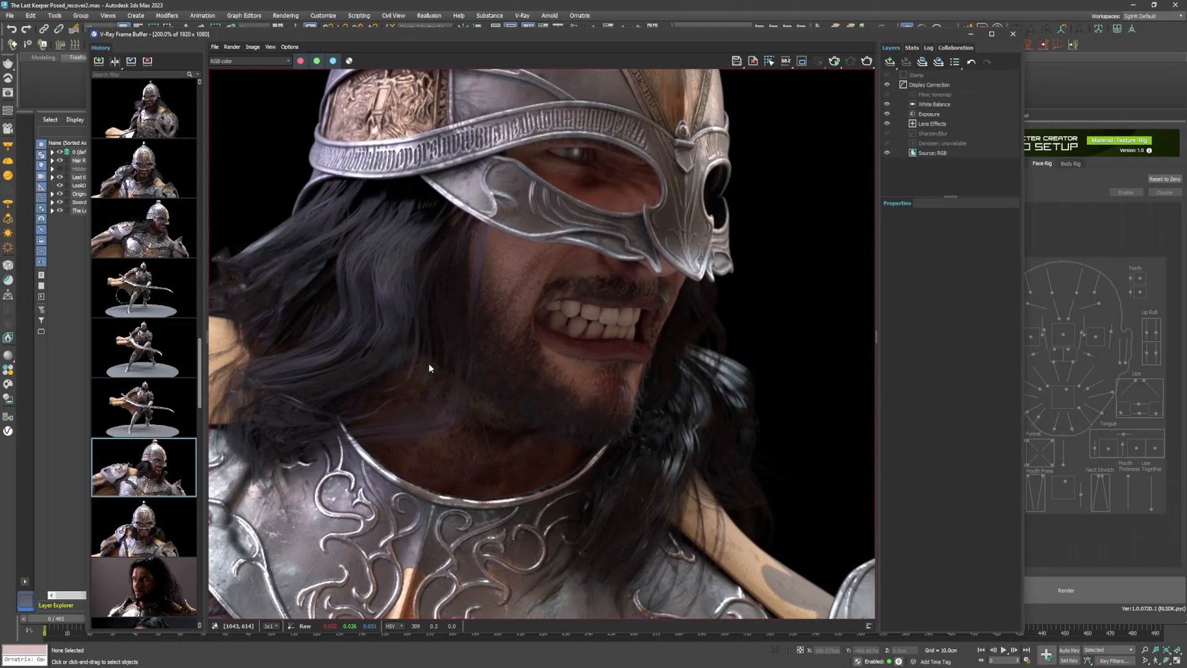
# Bring back the front close-up render to inspect the helmet and face, and reload the turned-head render
pyautogui.click(154, 380)
pyautogui.press('Down')
pyautogui.press('Down')
pyautogui.scroll(-3, 550, 198)
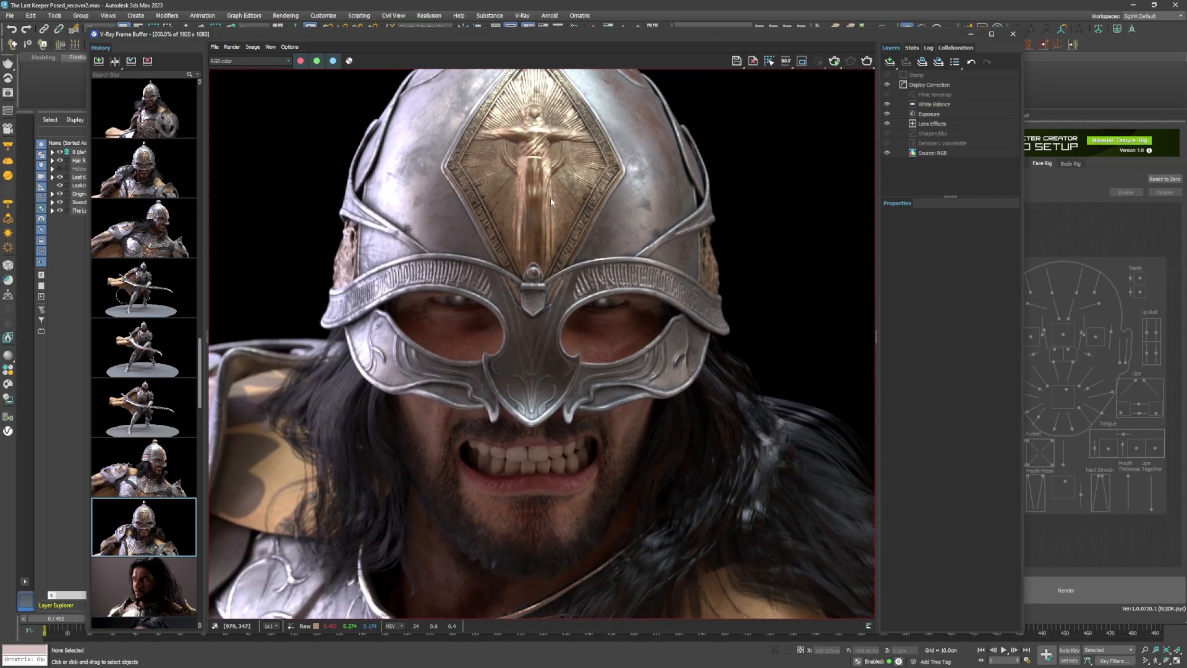
pyautogui.scroll(1, 558, 332)
pyautogui.moveTo(555, 377); pyautogui.dragTo(585, 347, button='middle')
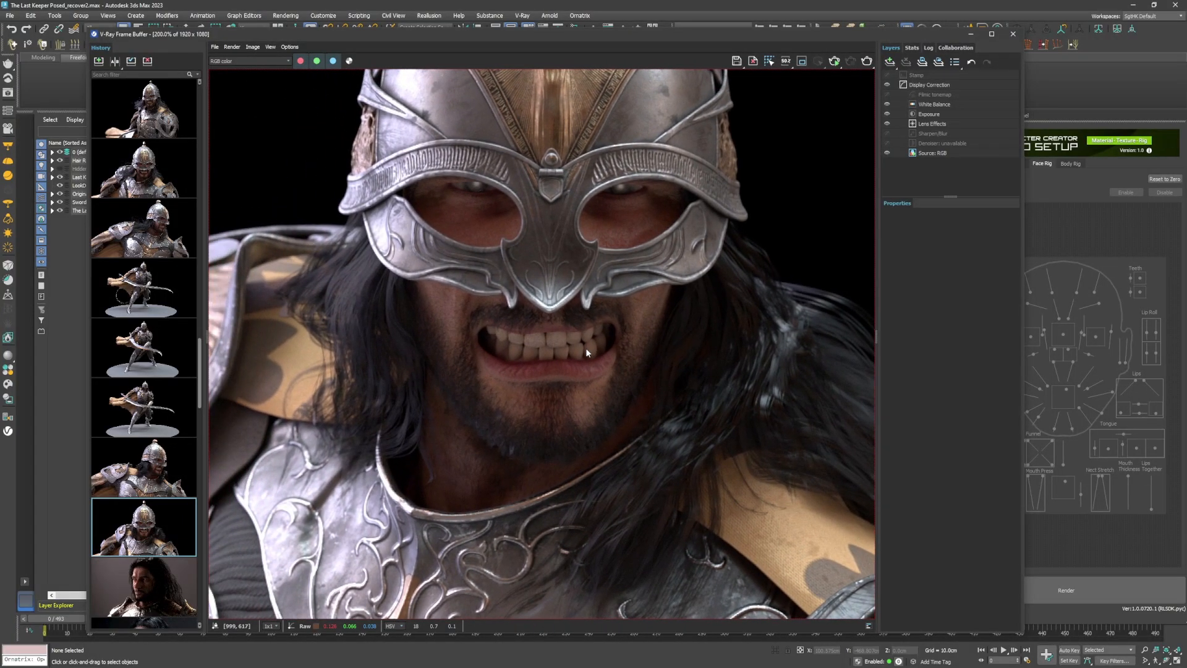
pyautogui.doubleClick(155, 470)
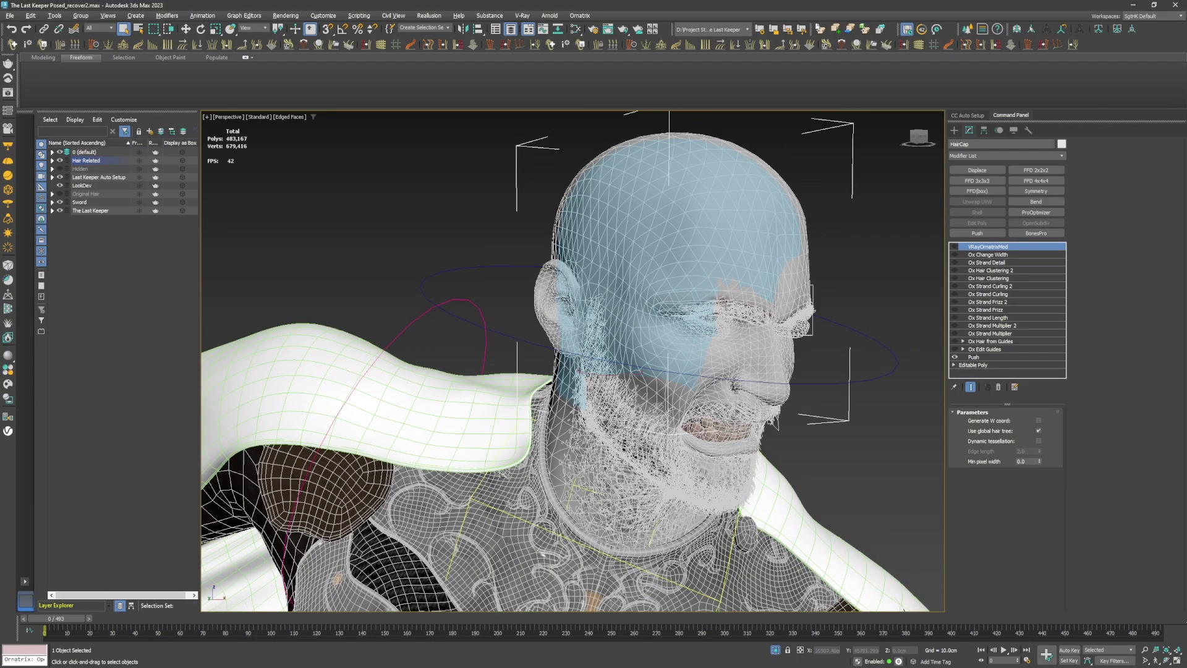
# Turn on the HairCap's Ornatrix modifiers from Ox Edit Guides up through Ox Strand Frizz 2
pyautogui.click(955, 349)
pyautogui.click(954, 341)
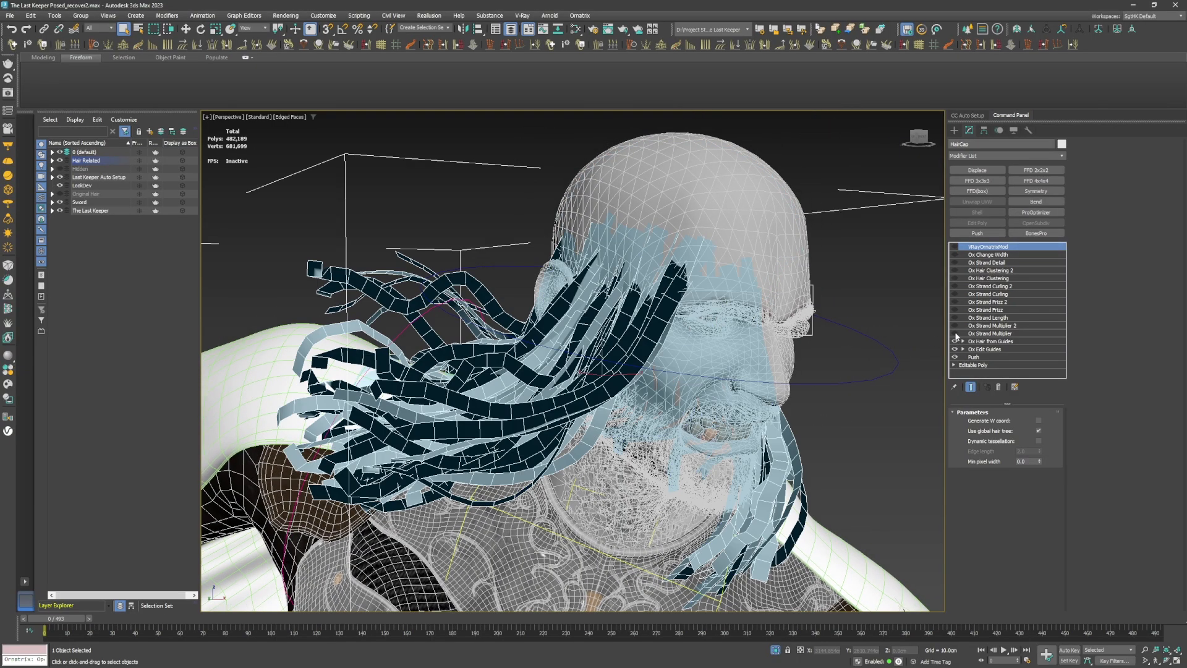
pyautogui.click(956, 312)
pyautogui.click(956, 302)
pyautogui.moveTo(859, 305)
pyautogui.keyDown('alt'); pyautogui.mouseDown(button='middle')
pyautogui.moveTo(750, 302)
pyautogui.moveTo(853, 303)
pyautogui.mouseUp(button='middle'); pyautogui.keyUp('alt')
# Turn on the HairCap's Ox Strand Curling, Ox Strand Curling 2, Ox Hair Clustering, Ox Hair Clustering 2 and Ox Strand Detail modifiers
pyautogui.click(955, 294)
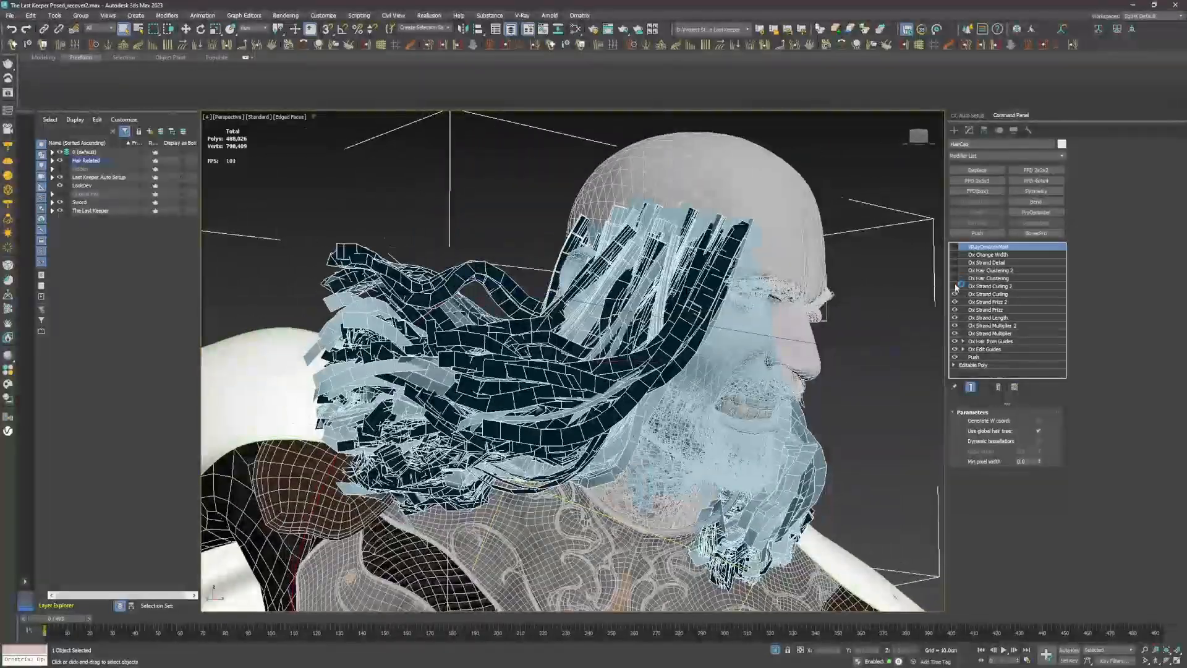
pyautogui.click(956, 286)
pyautogui.click(956, 278)
pyautogui.click(956, 270)
pyautogui.click(955, 262)
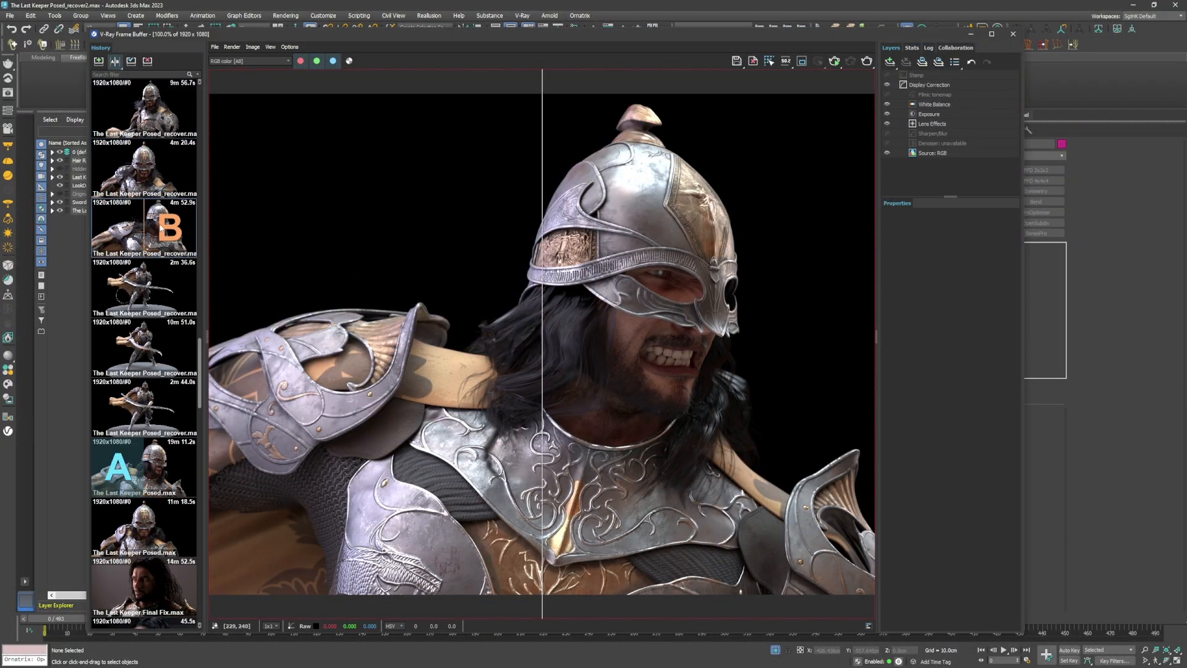
# Compare the two turned-head renders by loading the B render and moving the comparison divider to the far side of the shoulder armour
pyautogui.click(160, 227)
pyautogui.moveTo(543, 325); pyautogui.dragTo(241, 322)
pyautogui.scroll(1, 695, 350)
pyautogui.scroll(-1, 695, 353)
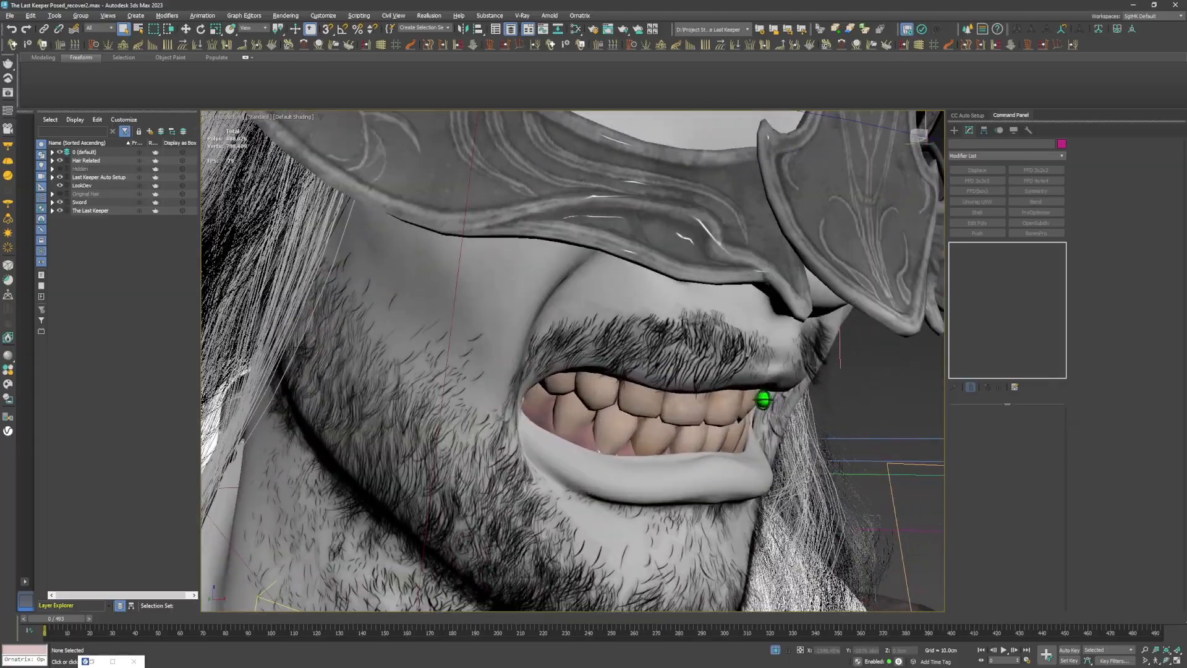
# Show edged faces, select the moustache, beard and neck stubble card meshes, and isolate them
pyautogui.press('F4')
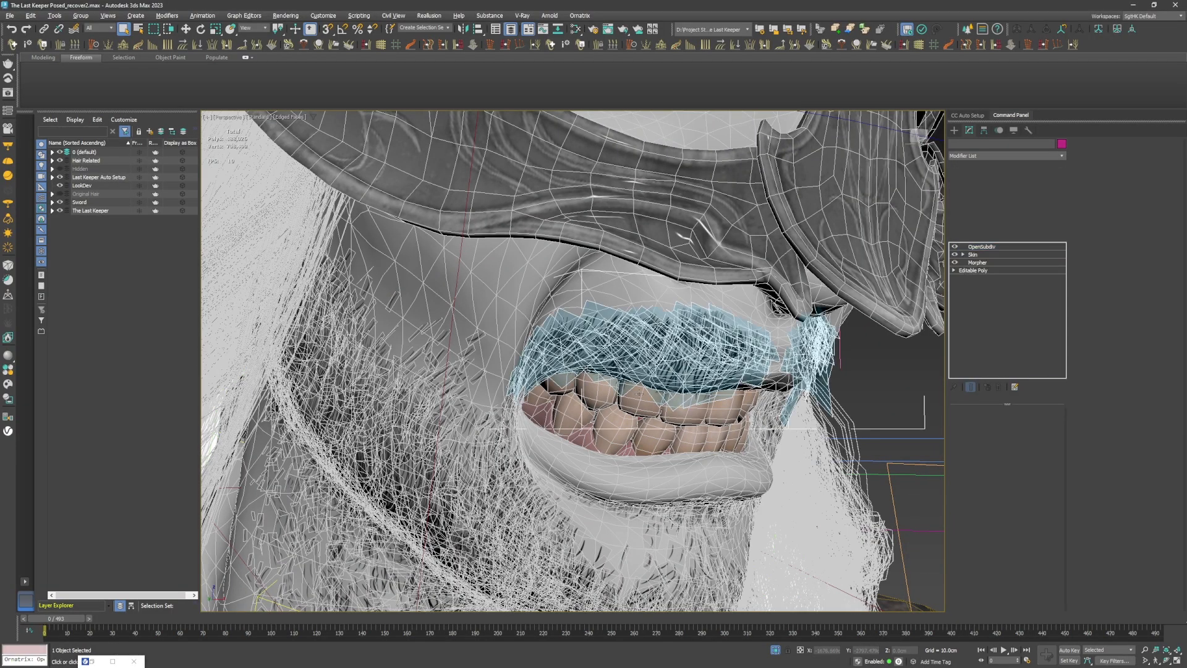
pyautogui.moveTo(640, 394); pyautogui.dragTo(643, 302, button='middle')
pyautogui.keyDown('ctrl'); pyautogui.click(496, 526); pyautogui.keyUp('ctrl')
pyautogui.moveTo(497, 535); pyautogui.dragTo(540, 411, button='middle')
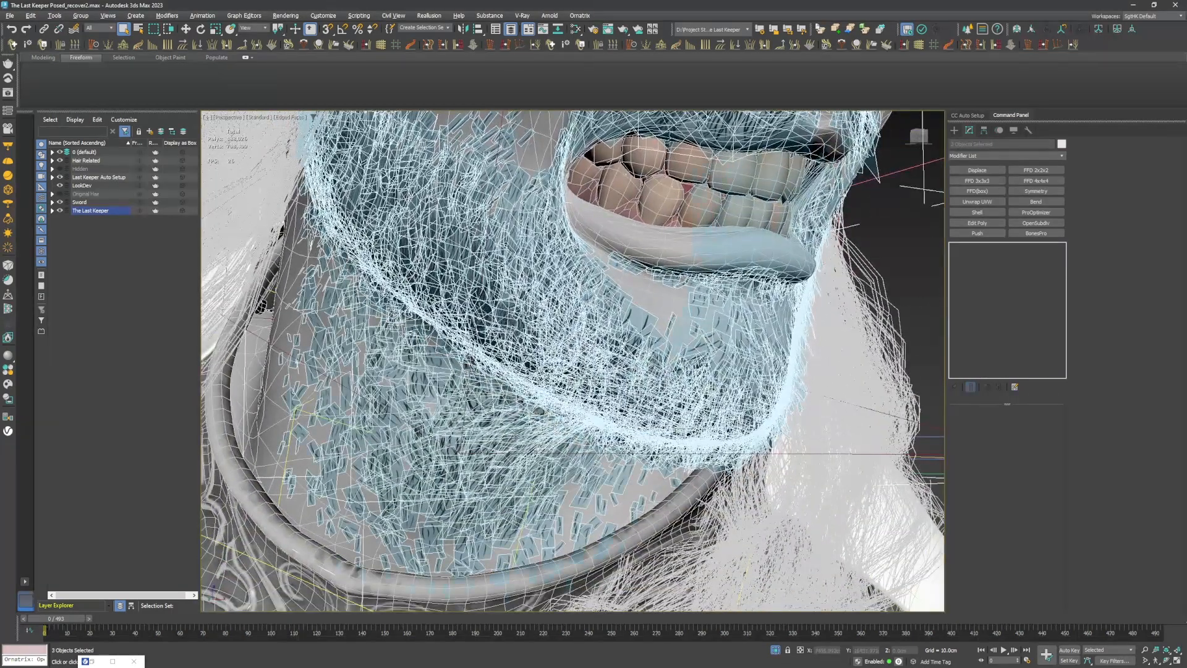
pyautogui.hotkey('alt', 'q')
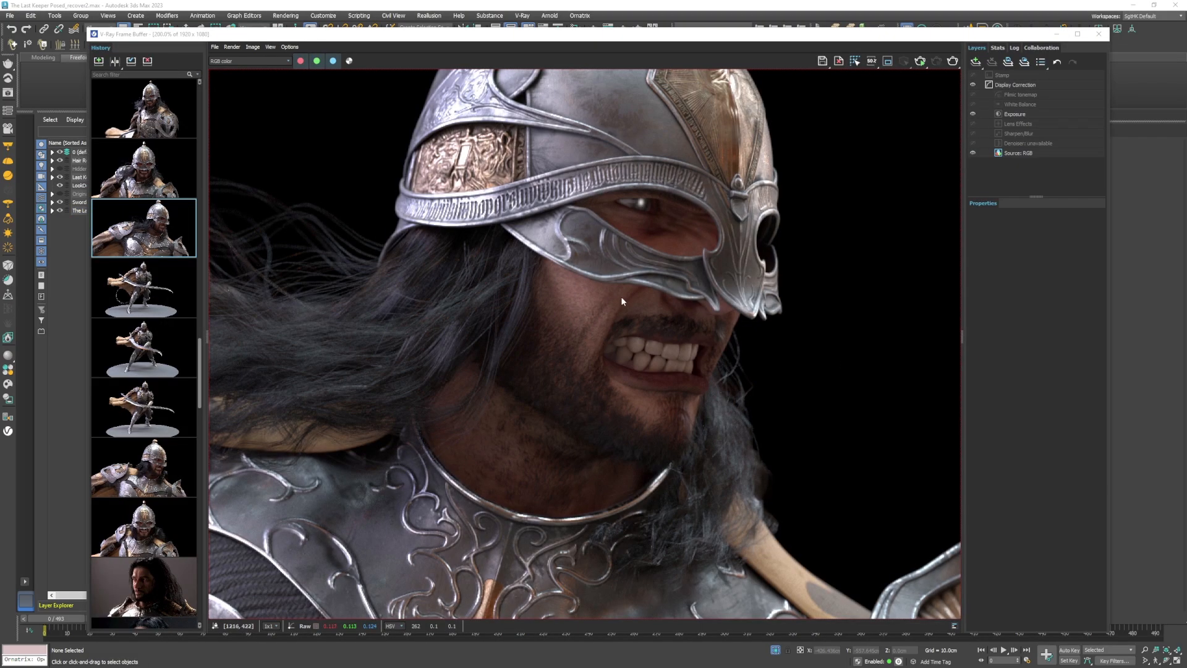
# Inspect the facial hair and flowing Ornatrix hair in the turned-head render, and minimize the render window
pyautogui.scroll(-2, 625, 309)
pyautogui.scroll(2, 626, 331)
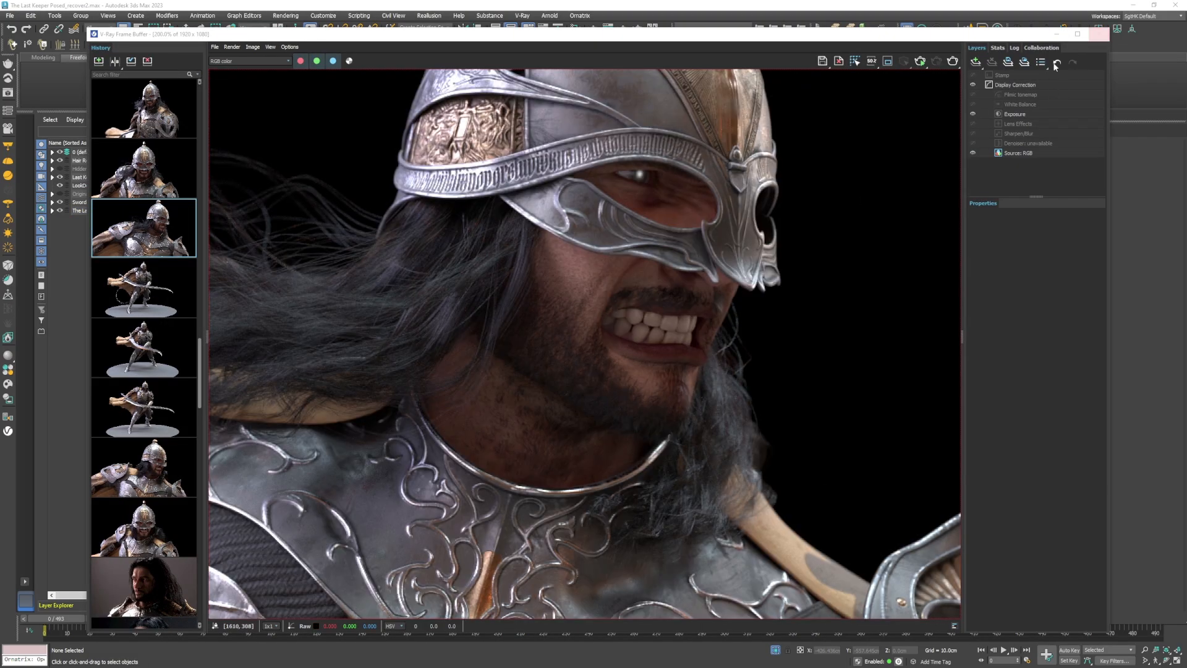
pyautogui.scroll(2, 639, 347)
pyautogui.click(1057, 35)
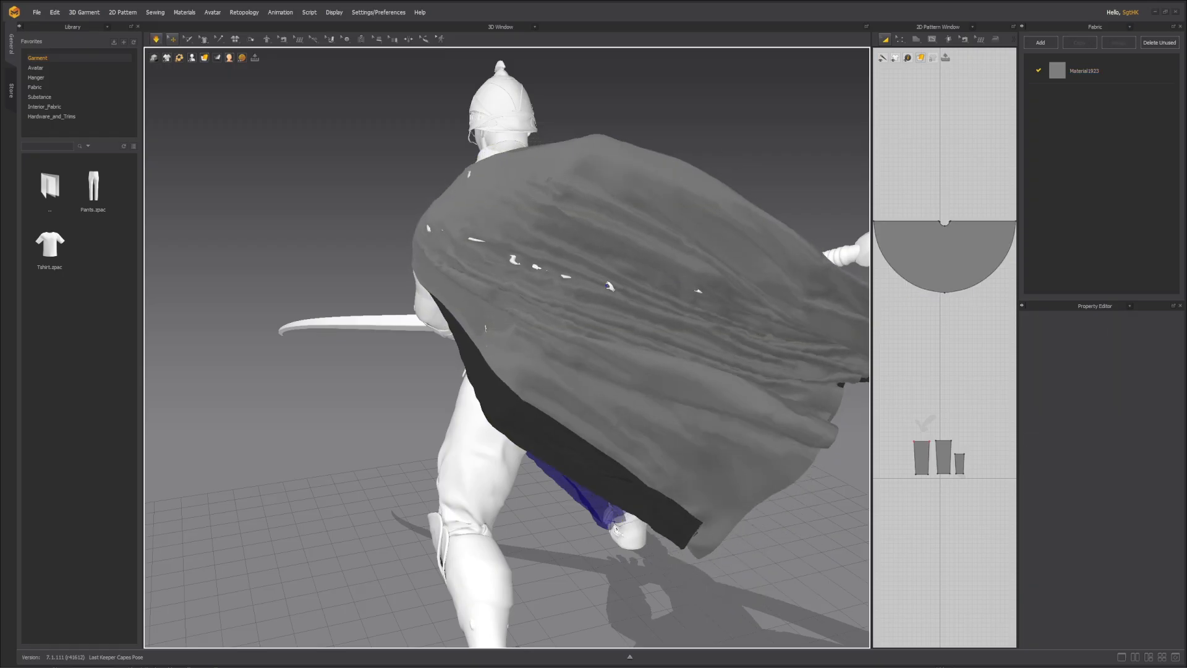
# Switch to Marvelous Designer and examine the draped cape on the posed character from behind
pyautogui.moveTo(610, 286); pyautogui.dragTo(643, 262, button='right')
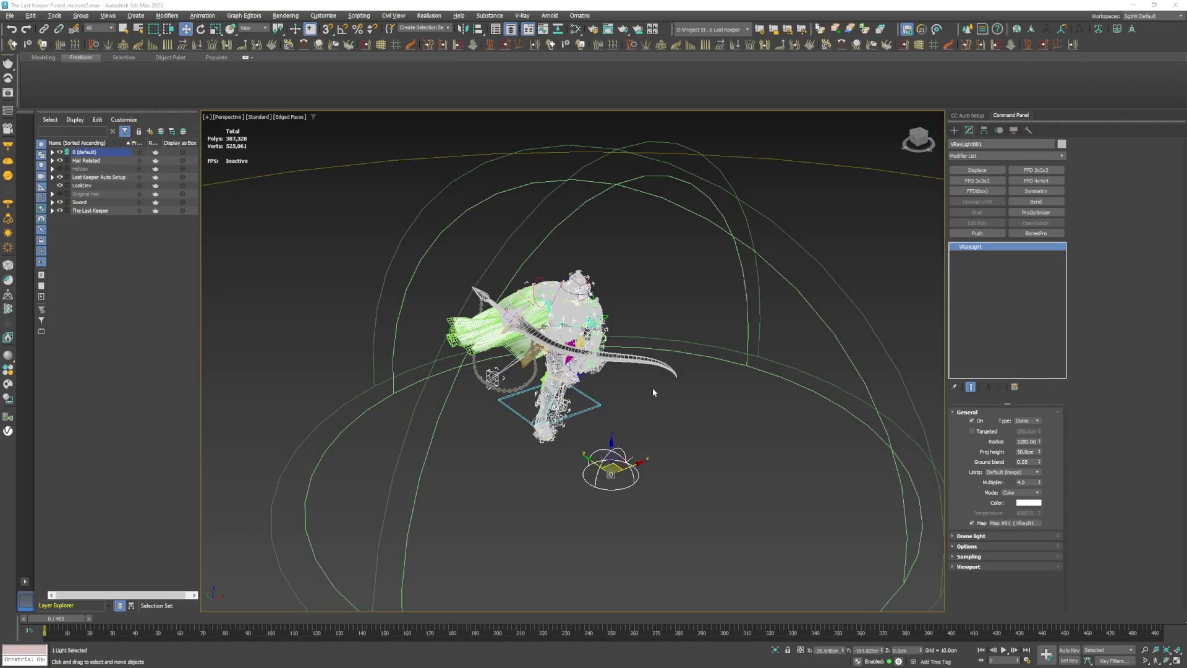
# Reposition the V-Ray dome light on the ground beside the posed character
pyautogui.keyDown('alt'); pyautogui.moveTo(652, 388); pyautogui.dragTo(618, 446, button='middle'); pyautogui.keyUp('alt')
pyautogui.moveTo(630, 426)
pyautogui.mouseDown()
pyautogui.moveTo(625, 409)
pyautogui.moveTo(614, 479)
pyautogui.moveTo(637, 439)
pyautogui.mouseUp()
pyautogui.scroll(4, 664, 433)
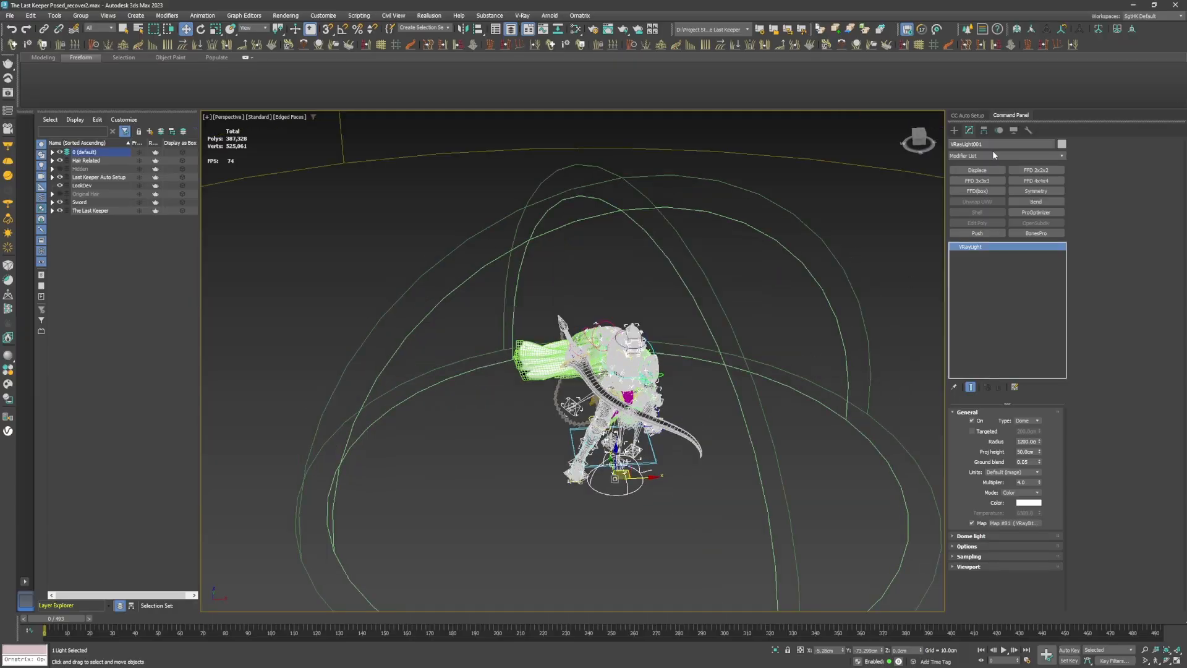
# Unhide all scene objects and turn off the edged faces display
pyautogui.scroll(-3, 900, 421)
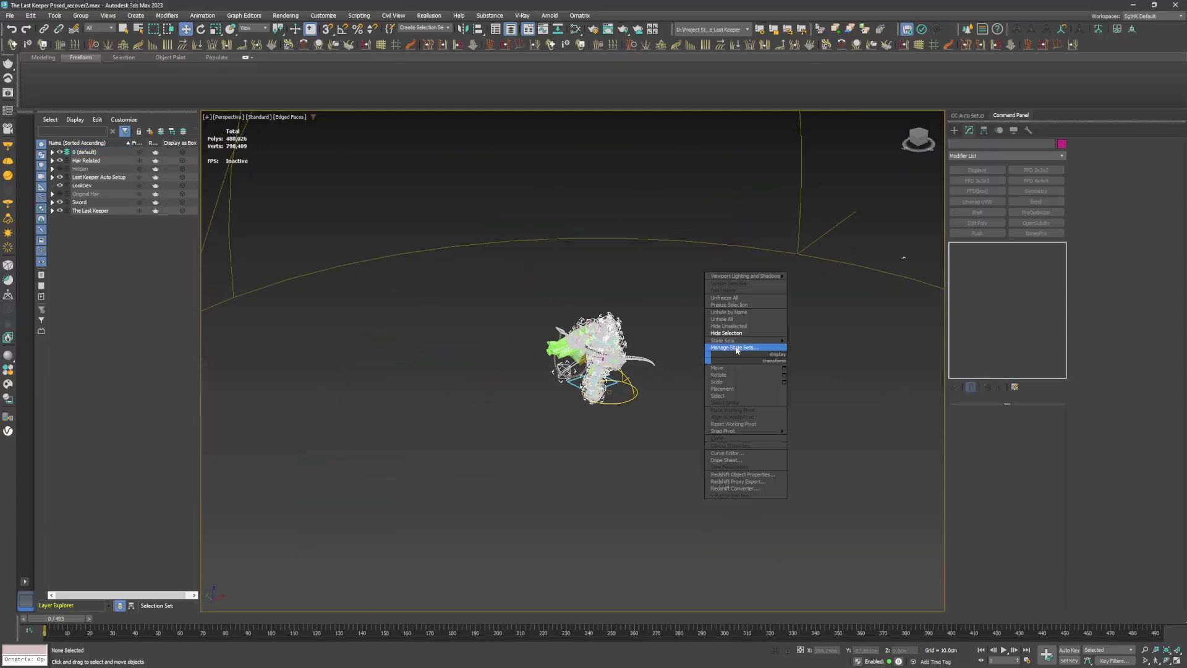
pyautogui.click(746, 321)
pyautogui.press('F4')
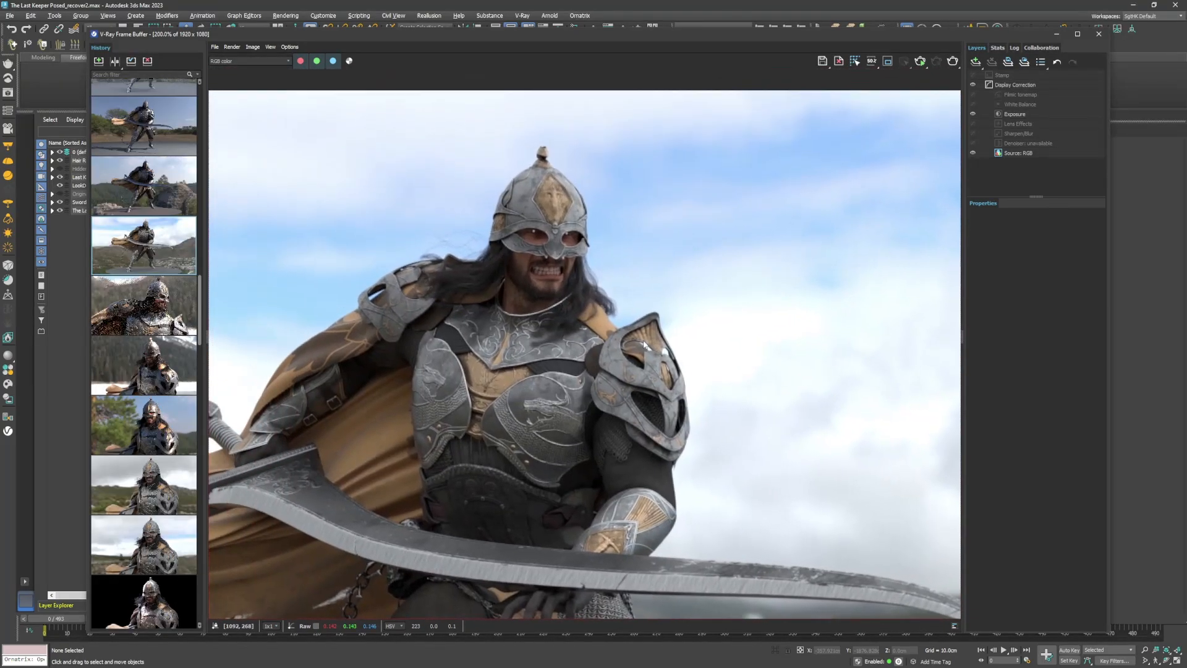
# Examine the upper body and sword in the outdoor sky renders at 200% zoom, and return to the full-figure view
pyautogui.moveTo(433, 297); pyautogui.dragTo(465, 271, button='middle')
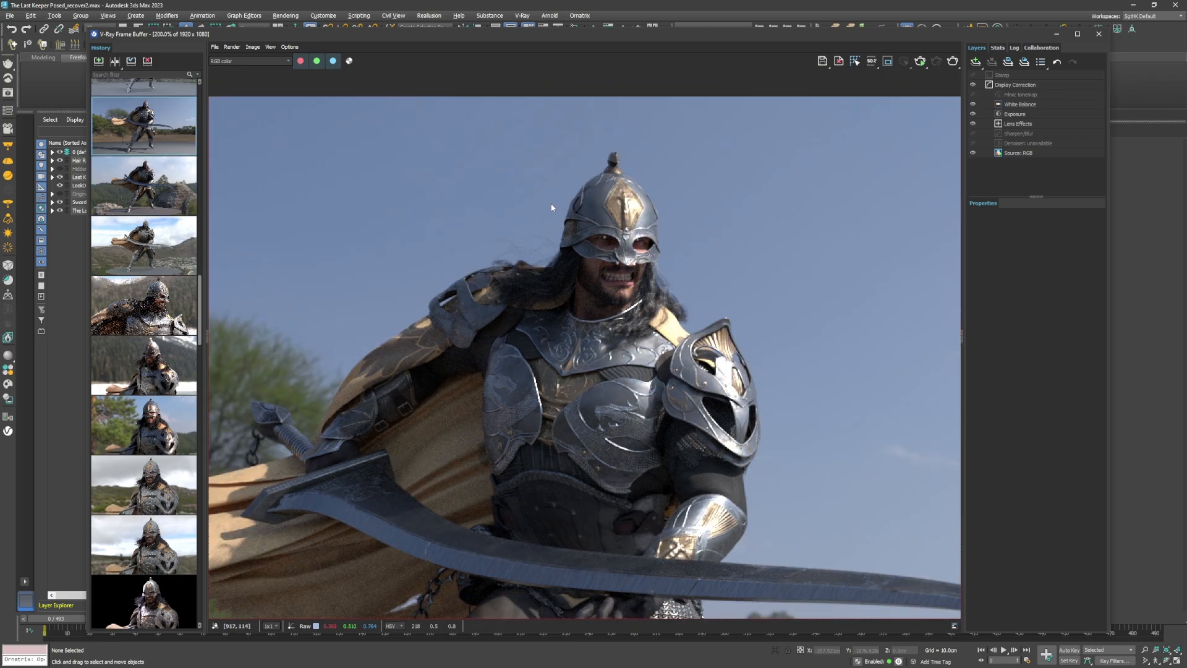
pyautogui.moveTo(549, 270); pyautogui.dragTo(562, 272, button='middle')
pyautogui.scroll(-1, 561, 278)
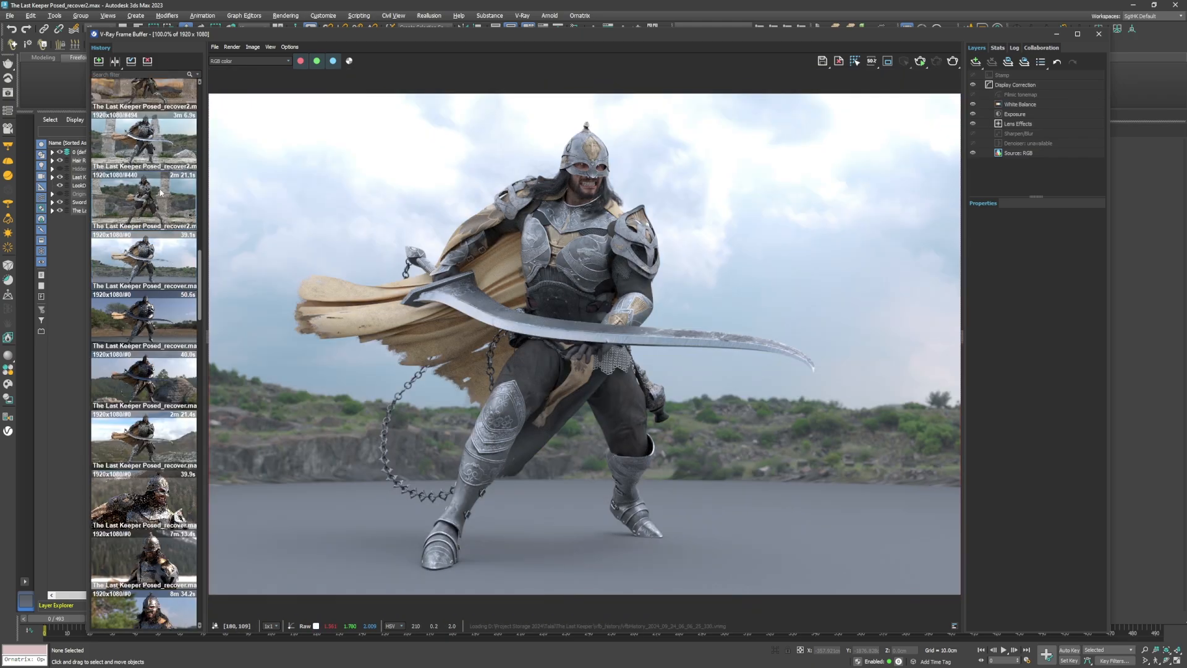
# Load the full-figure render with ruined columns and browse the render history for its other lighting variants
pyautogui.click(154, 131)
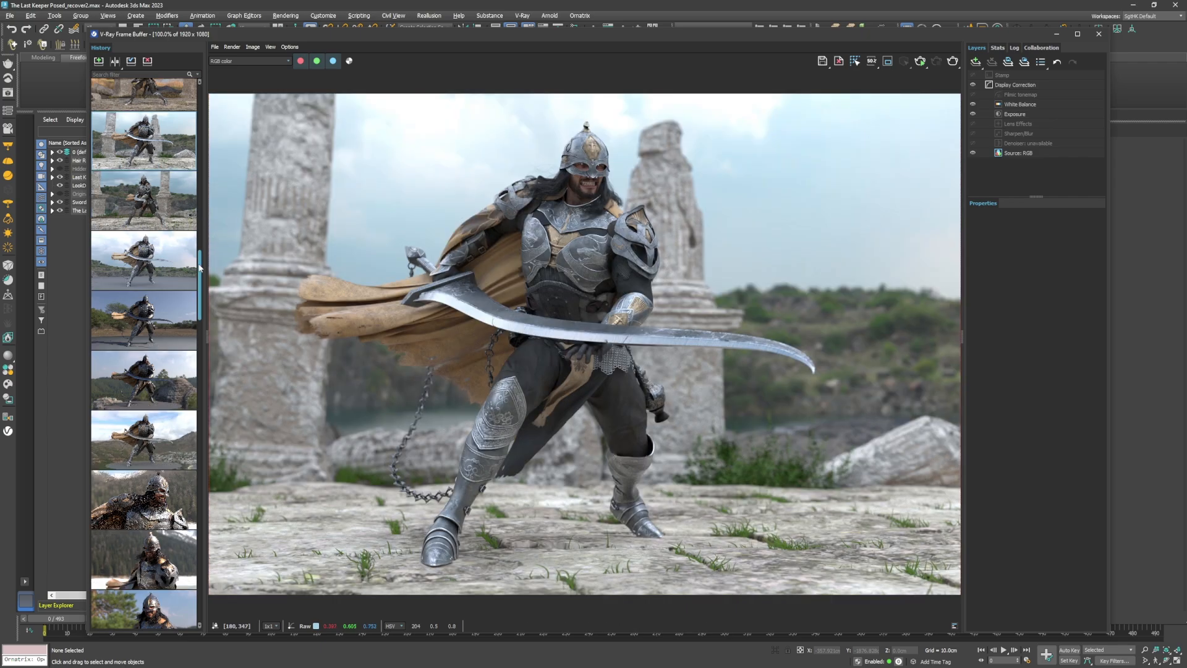
pyautogui.scroll(3, 151, 227)
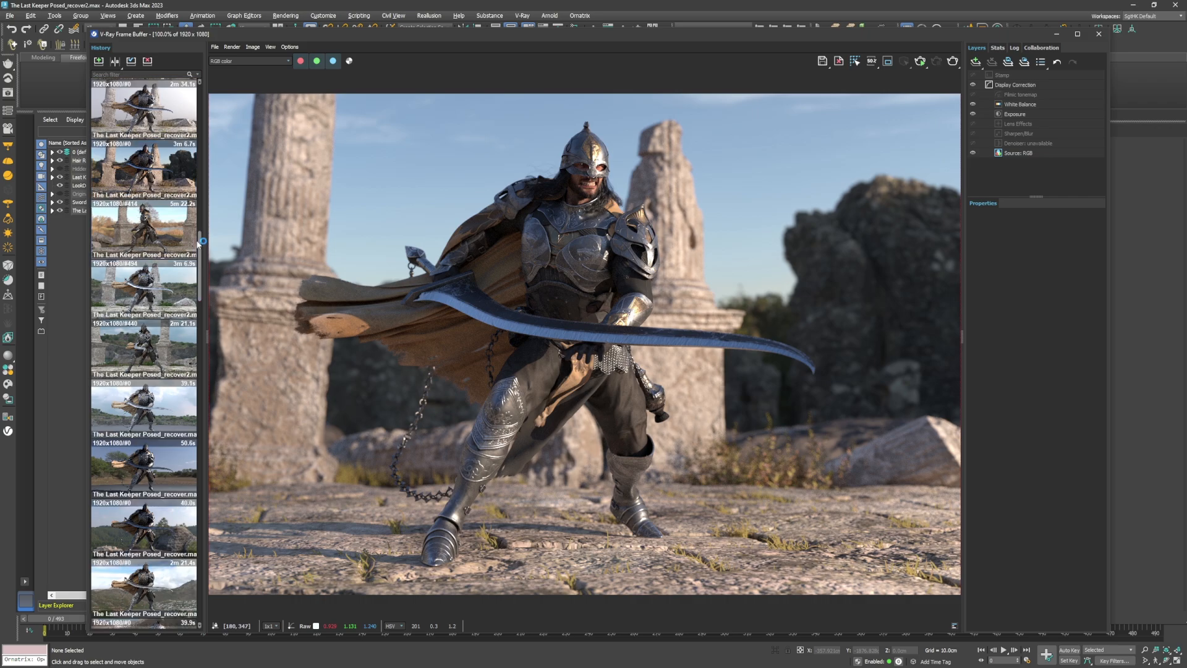
pyautogui.scroll(2, 159, 204)
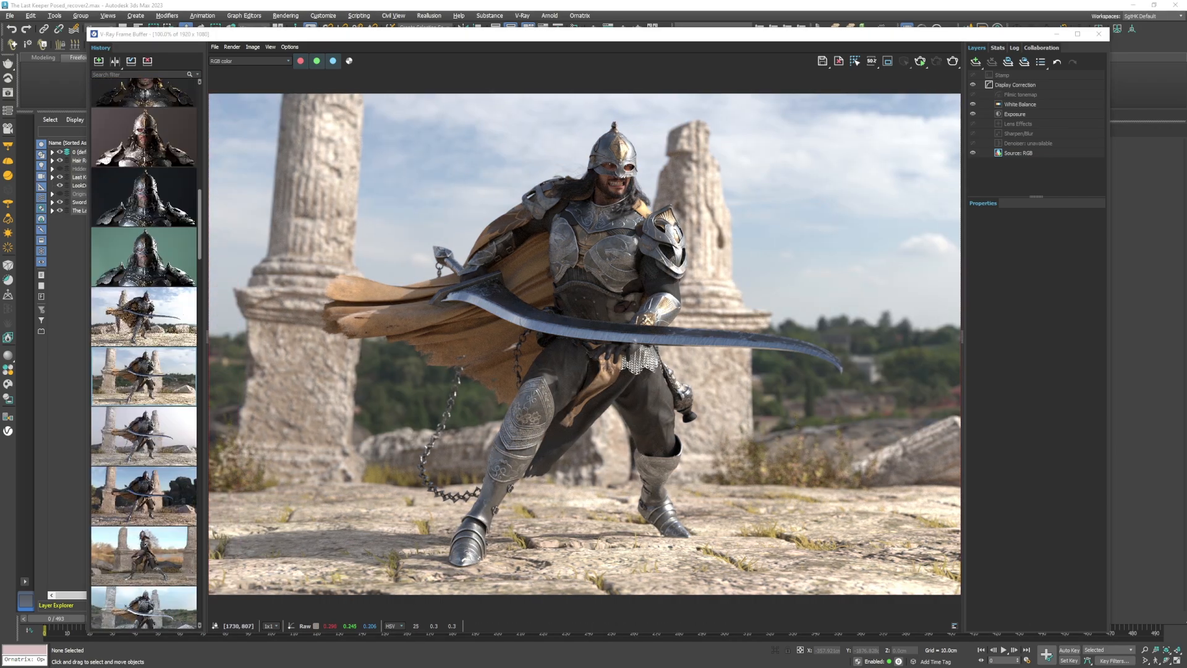
# Examine the helmet, eyes and hair in the sunny ruins render at extreme magnification, and return to a wider view
pyautogui.scroll(4, 642, 228)
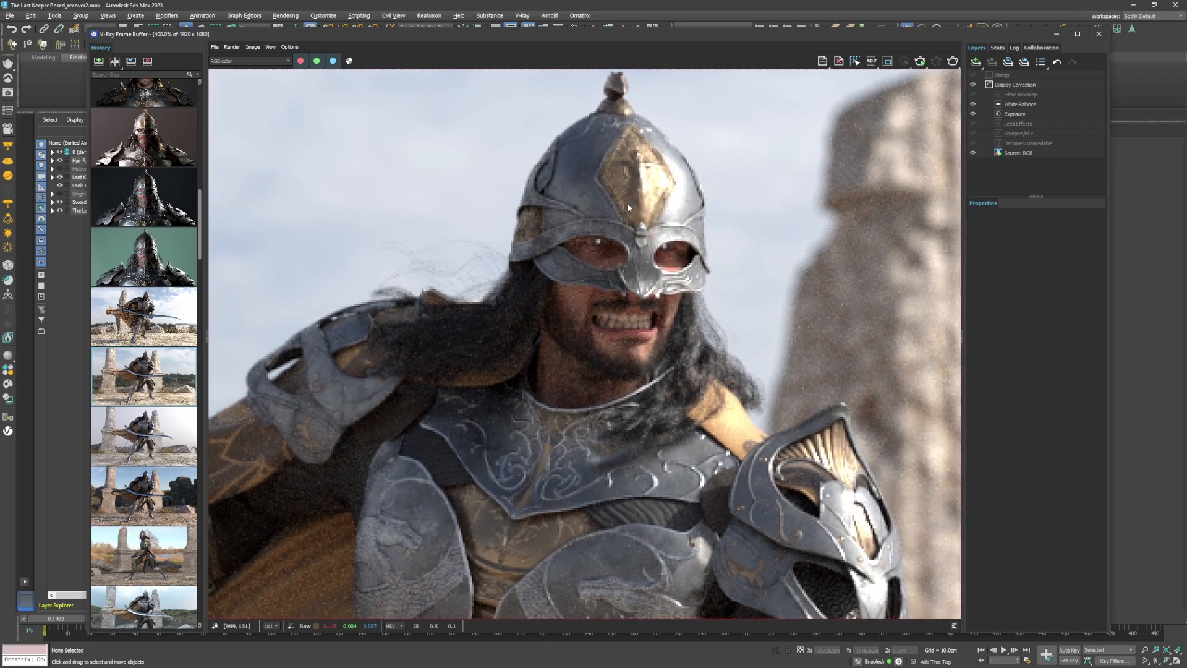
pyautogui.scroll(1, 613, 214)
pyautogui.scroll(2, 591, 209)
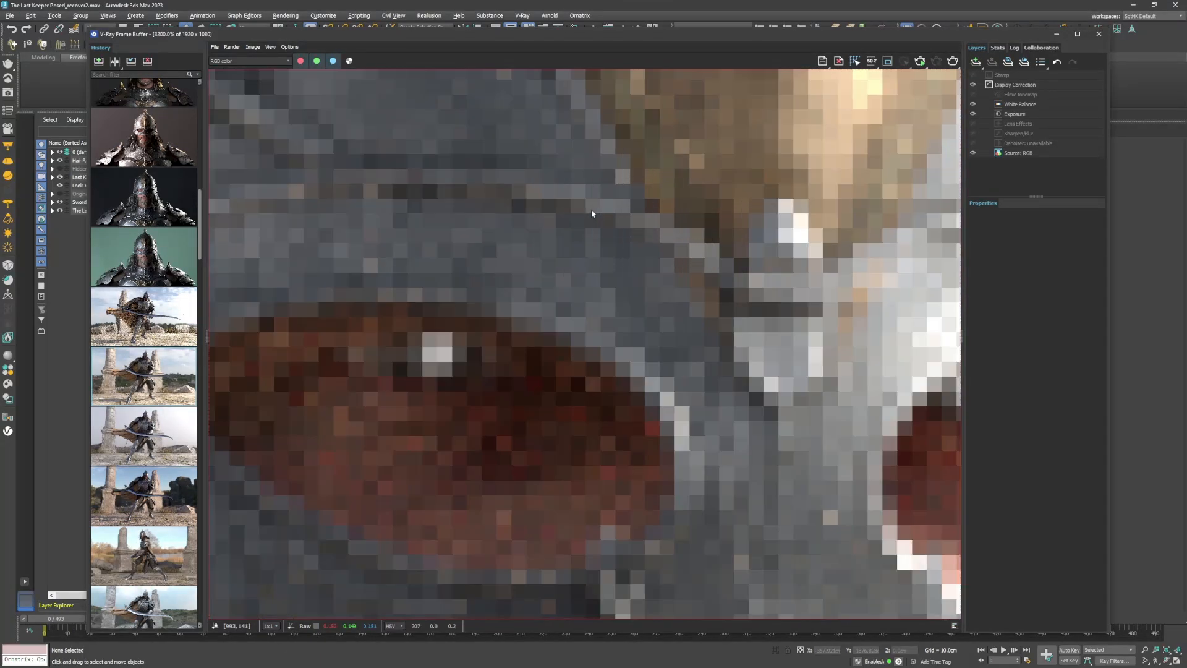
pyautogui.scroll(-3, 591, 209)
pyautogui.scroll(-3, 591, 212)
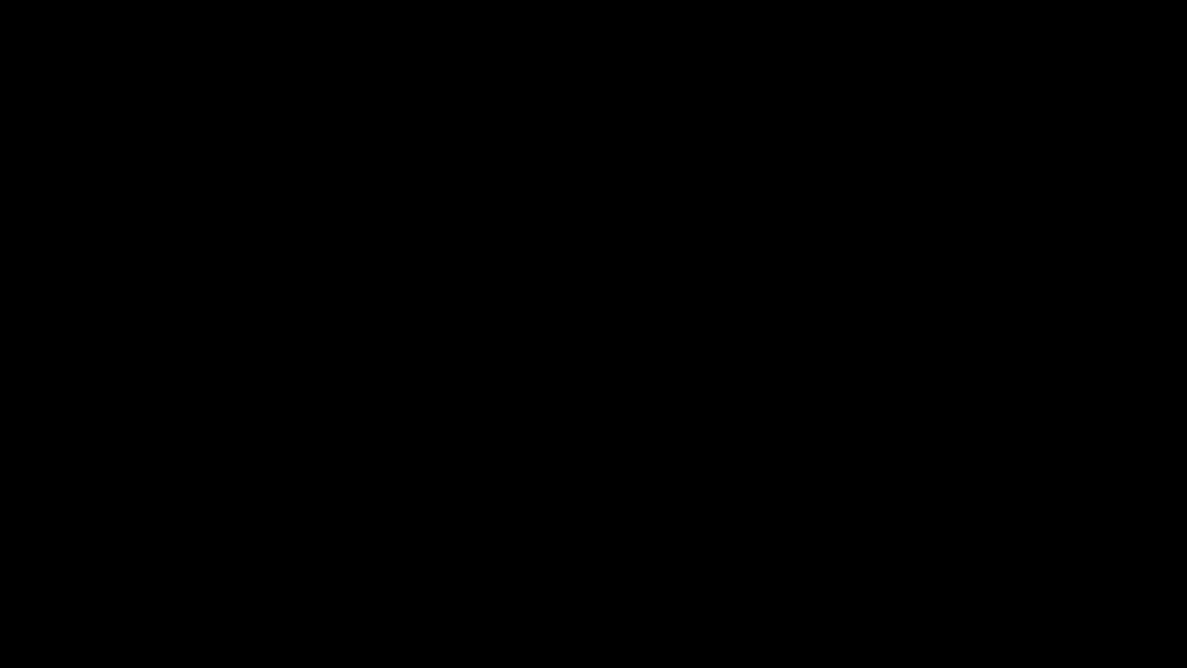